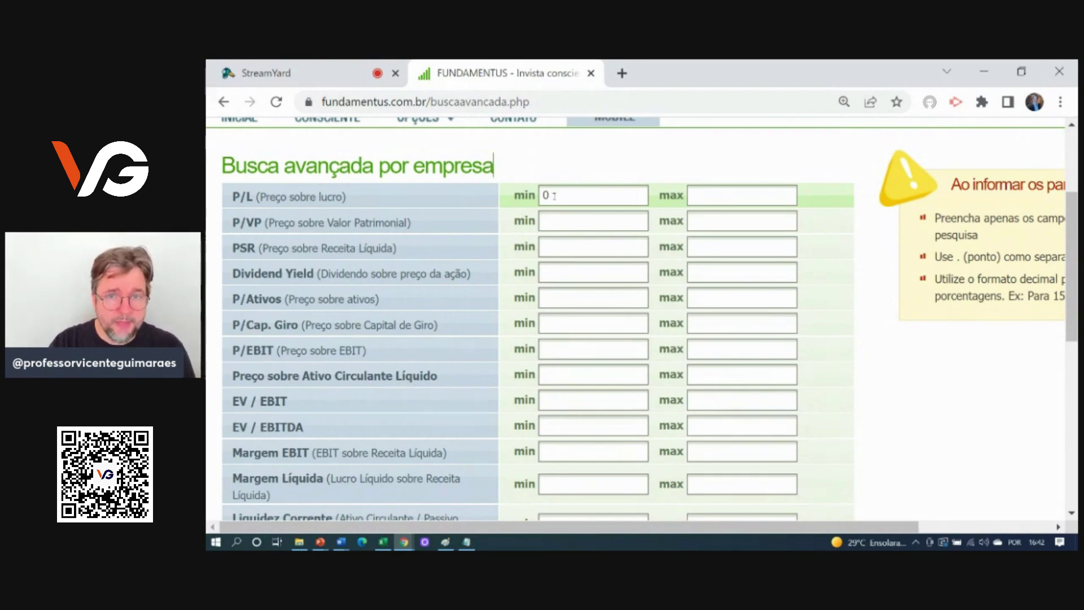
Step: Set the minimum Patrimônio Líquido to 0 in the advanced company search
{"action": "scroll", "coordinate": [554, 196], "scroll_direction": "down", "scroll_amount": 3}
{"action": "scroll", "coordinate": [553, 202], "scroll_direction": "down", "scroll_amount": 1}
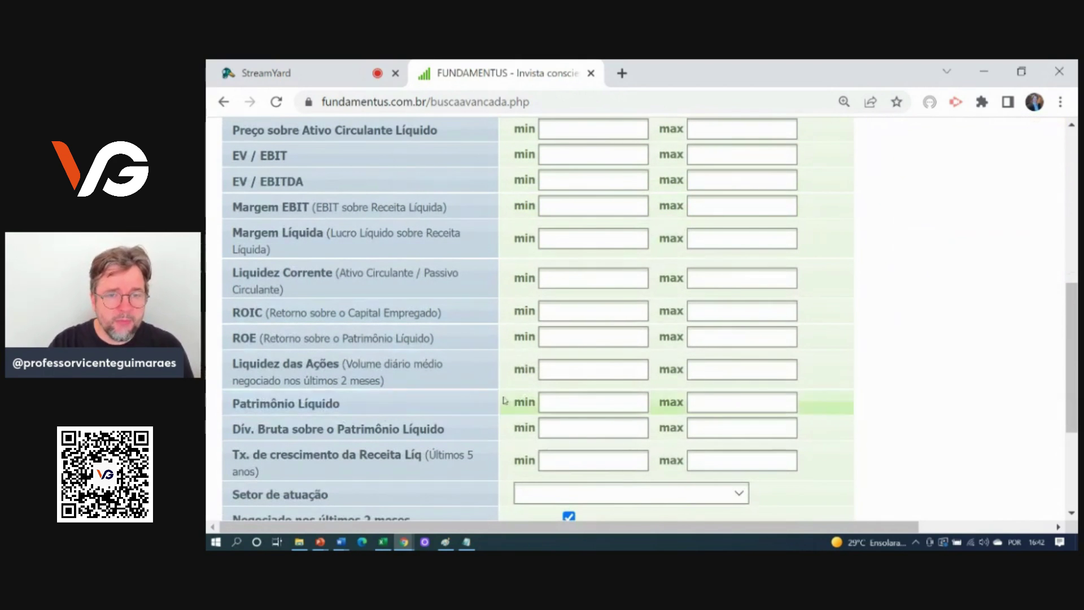
{"action": "left_click", "coordinate": [547, 399]}
{"action": "type", "text": "0"}
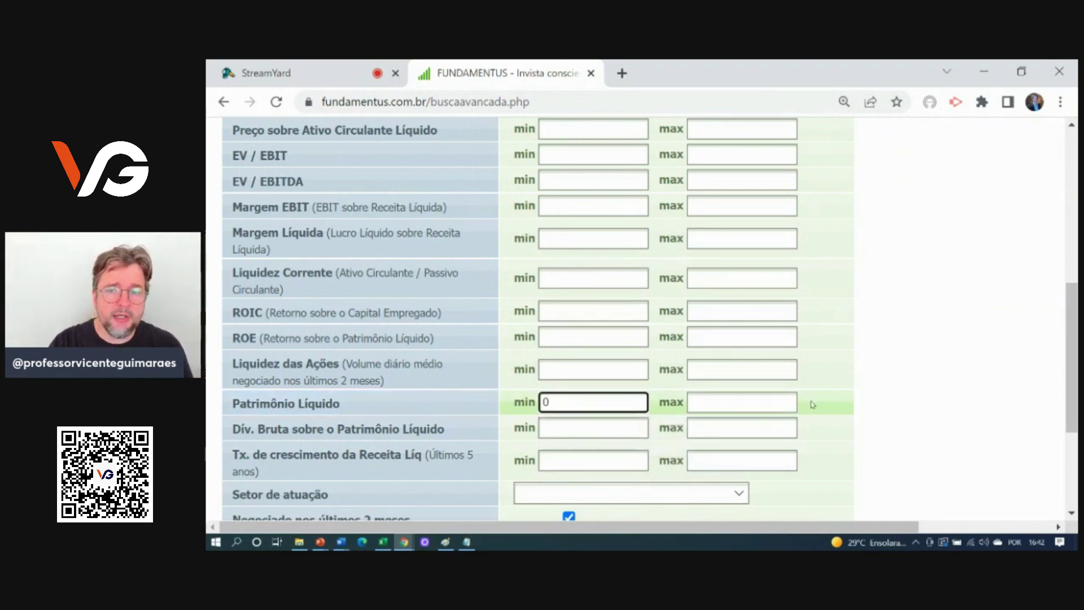
{"action": "left_click", "coordinate": [898, 395]}
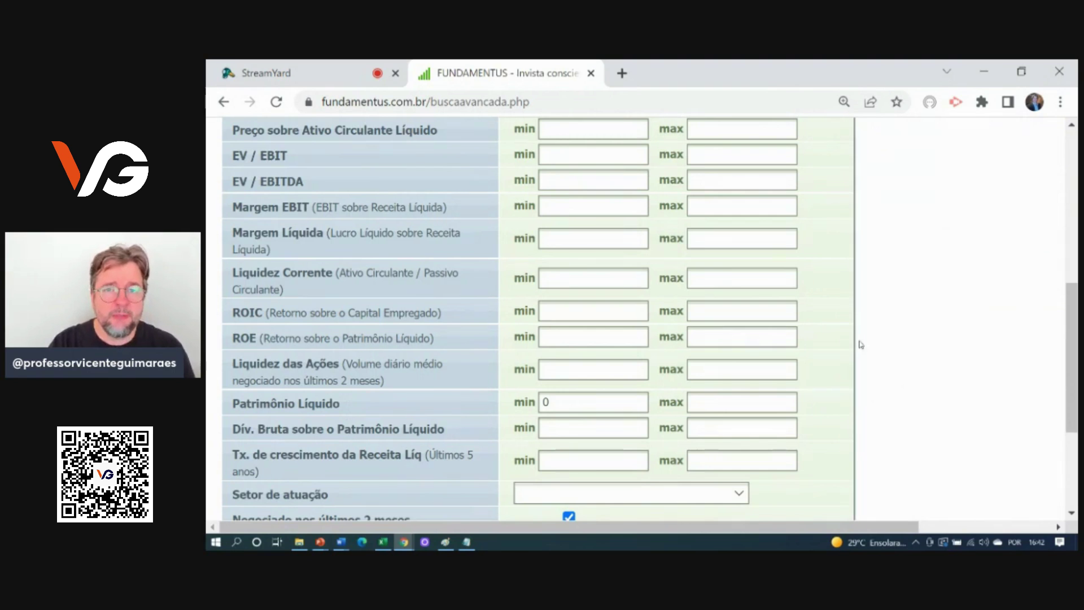
Step: Set the minimum Liquidez das Ações to 500000 in the search criteria
{"action": "scroll", "coordinate": [861, 345], "scroll_direction": "up", "scroll_amount": 6}
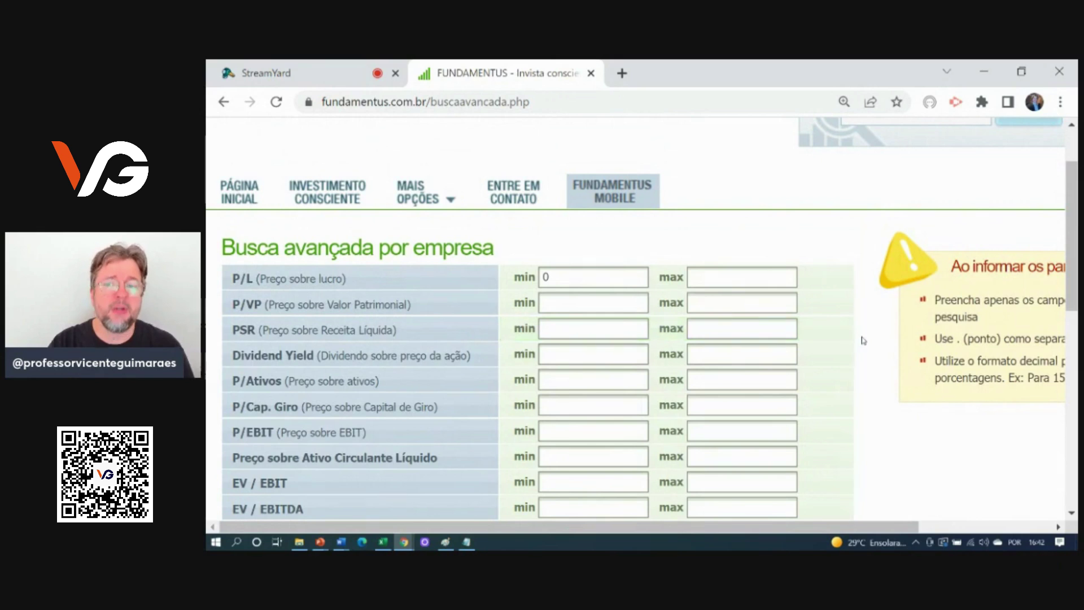
{"action": "scroll", "coordinate": [860, 339], "scroll_direction": "down", "scroll_amount": 8}
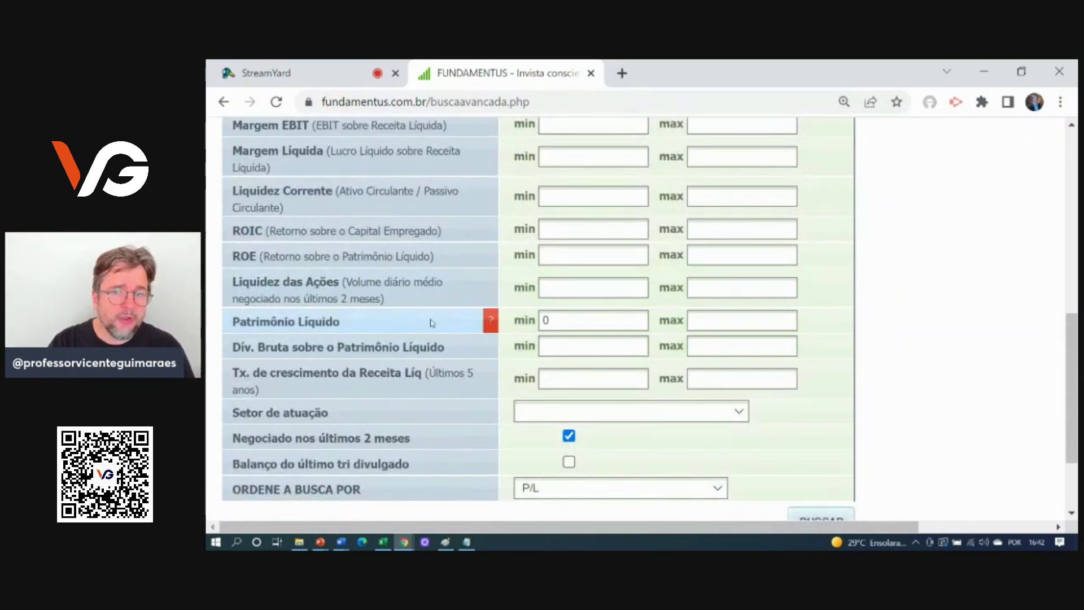
{"action": "left_click", "coordinate": [548, 289]}
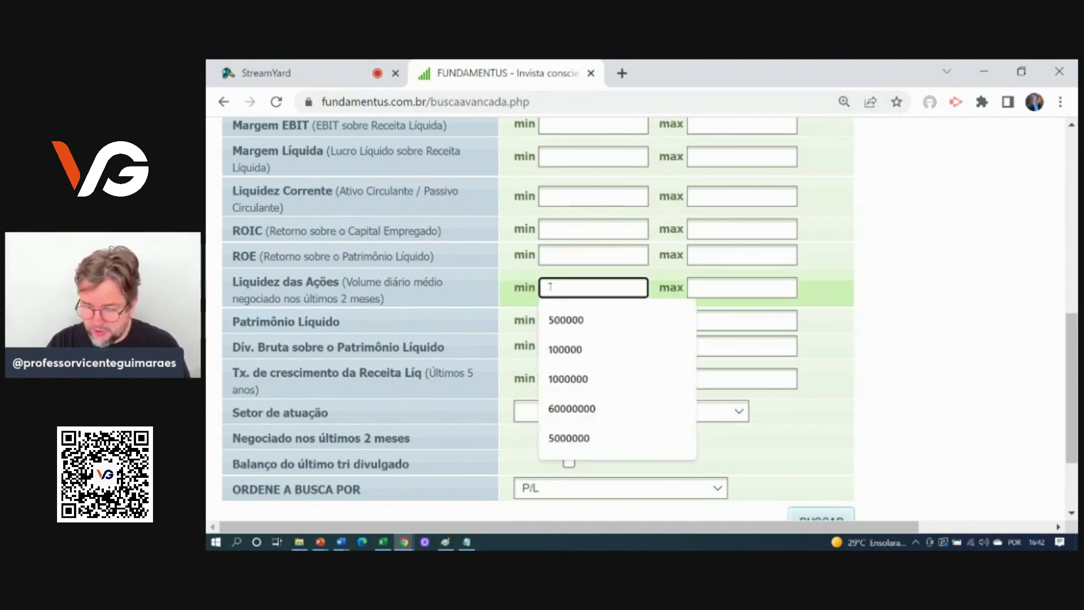
{"action": "type", "text": "500000"}
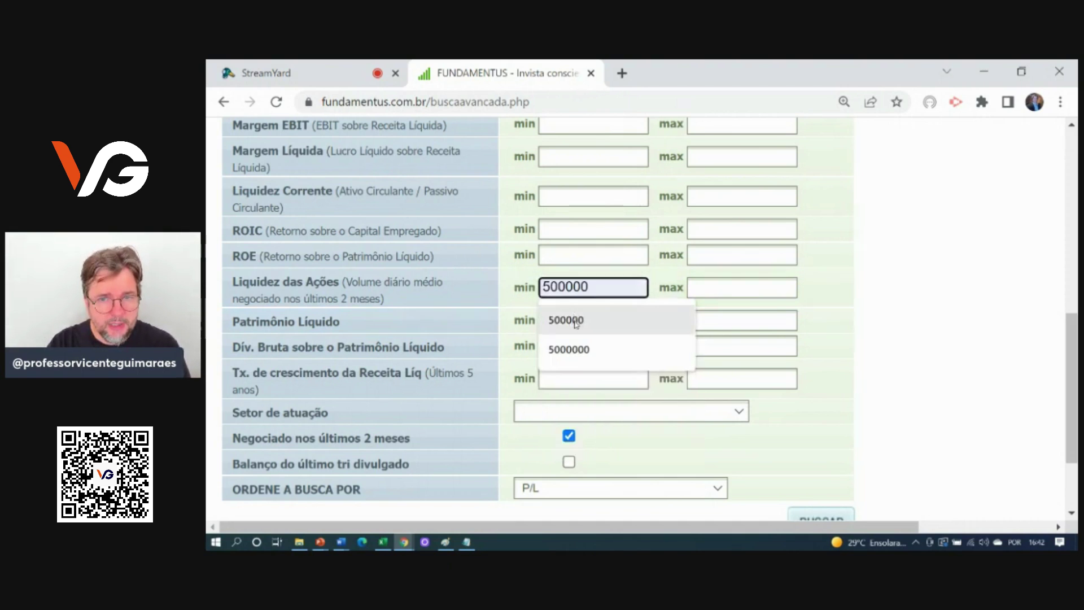
{"action": "left_click", "coordinate": [577, 322]}
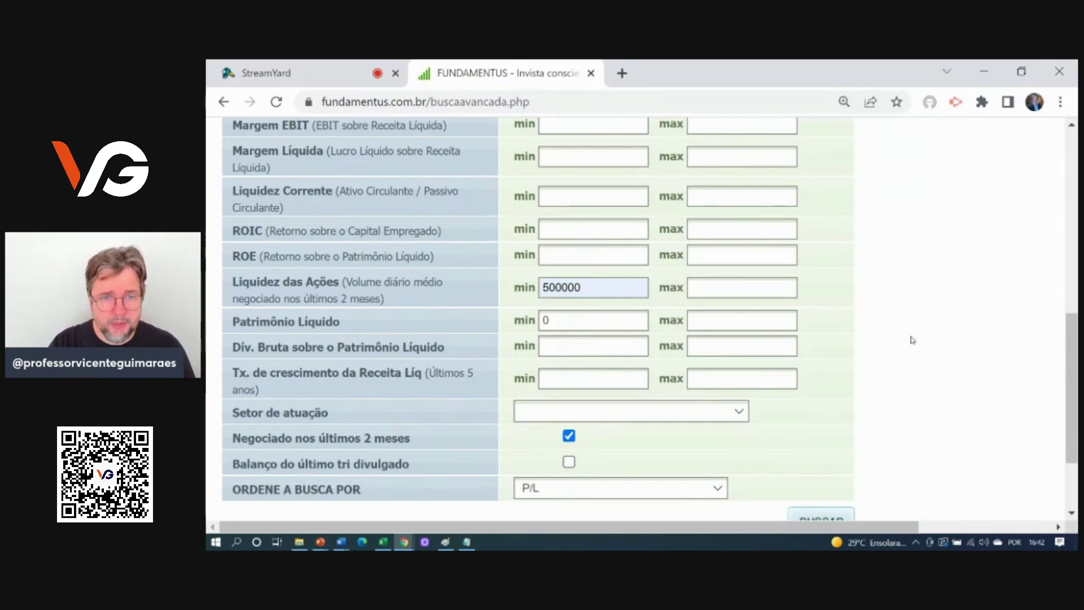
Step: Run the company search ordered by P/L and look through the list of resulting stocks
{"action": "scroll", "coordinate": [1005, 381], "scroll_direction": "down", "scroll_amount": 2}
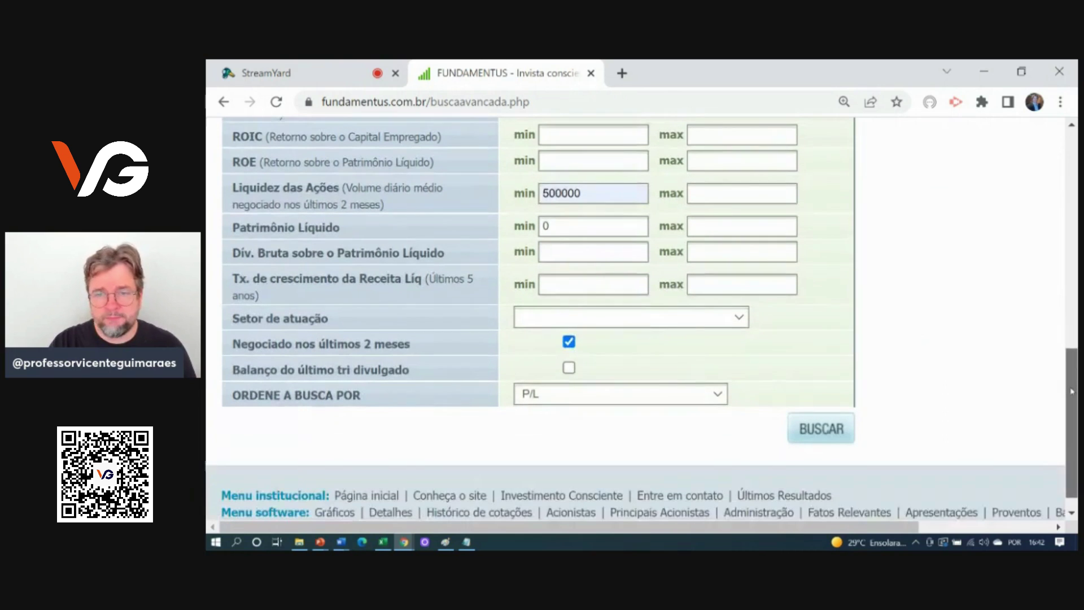
{"action": "left_click", "coordinate": [833, 428]}
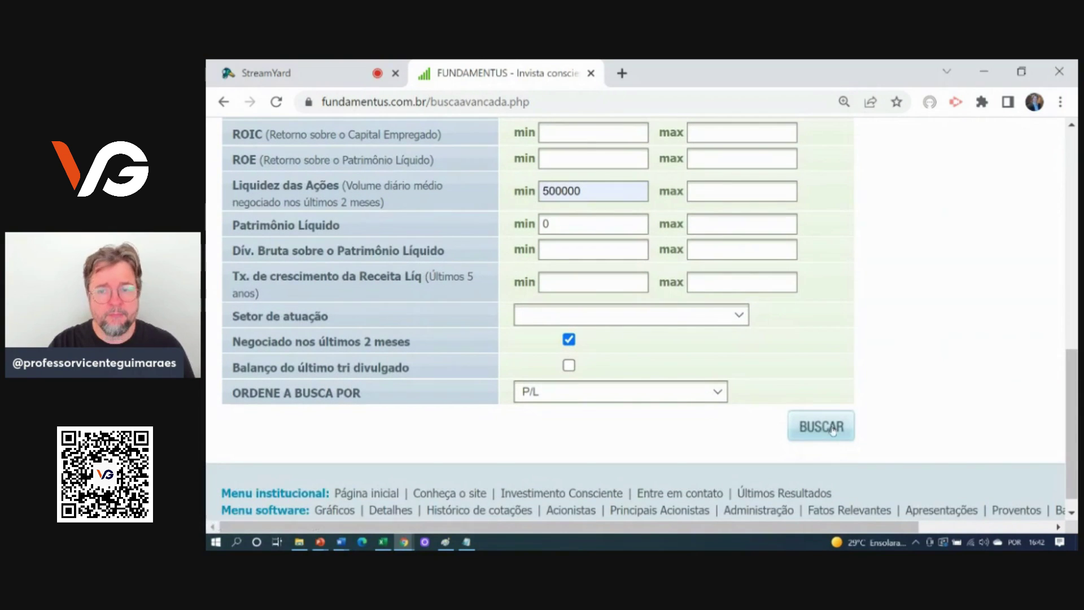
{"action": "scroll", "coordinate": [740, 356], "scroll_direction": "down", "scroll_amount": 15}
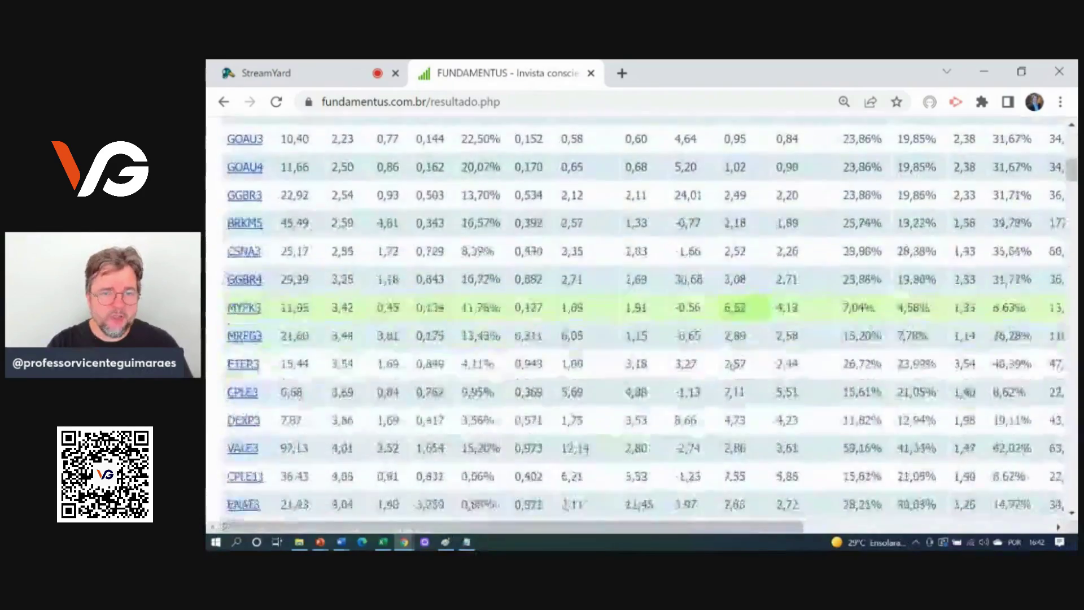
{"action": "scroll", "coordinate": [734, 365], "scroll_direction": "down", "scroll_amount": 5}
{"action": "scroll", "coordinate": [734, 364], "scroll_direction": "up", "scroll_amount": 18}
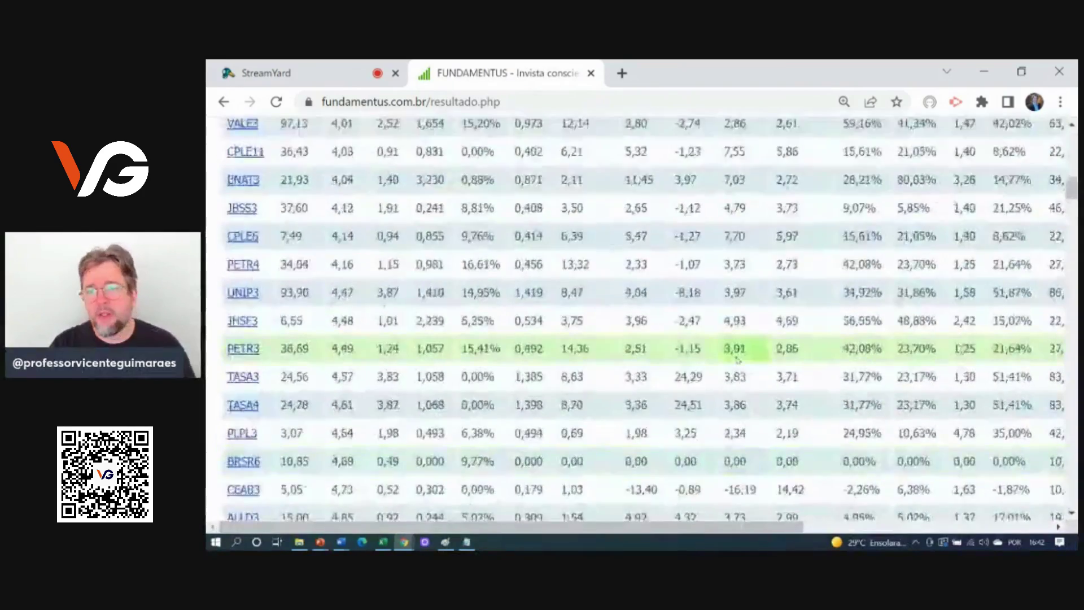
{"action": "scroll", "coordinate": [706, 355], "scroll_direction": "up", "scroll_amount": 3}
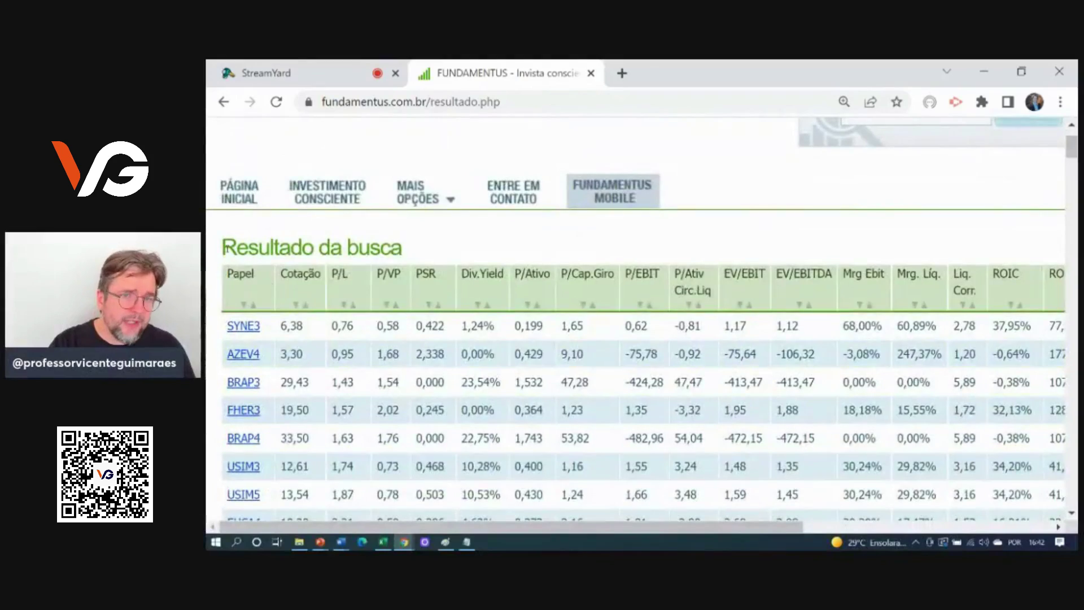
Step: Copy the entire search results table, from its title through the last row and column, and switch to the blank Excel workbook
{"action": "left_click_drag", "start_coordinate": [222, 240], "coordinate": [1049, 420]}
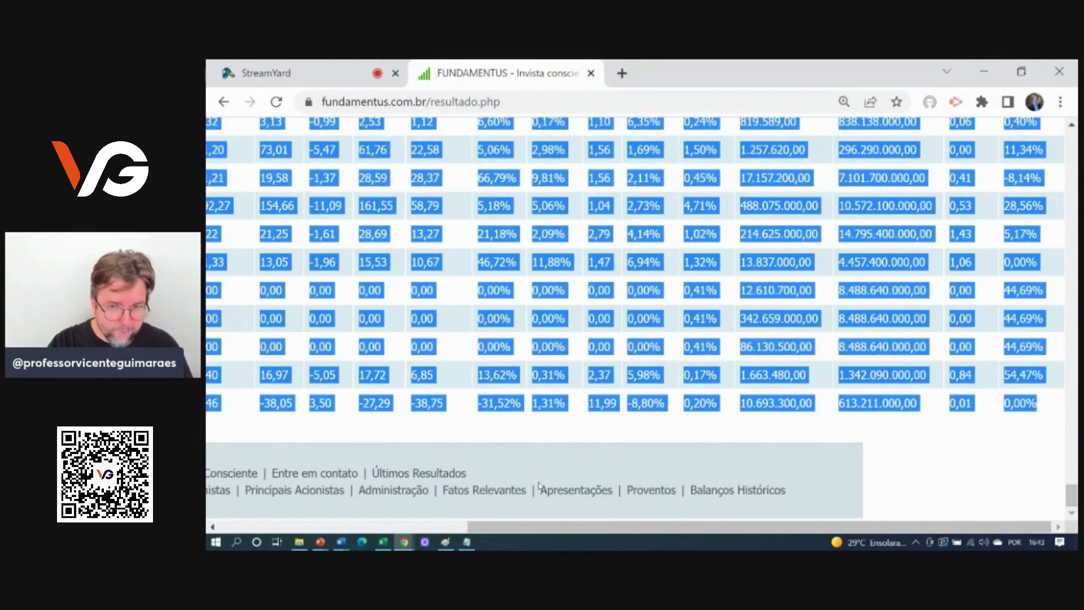
{"action": "left_click_drag", "start_coordinate": [569, 533], "coordinate": [320, 534]}
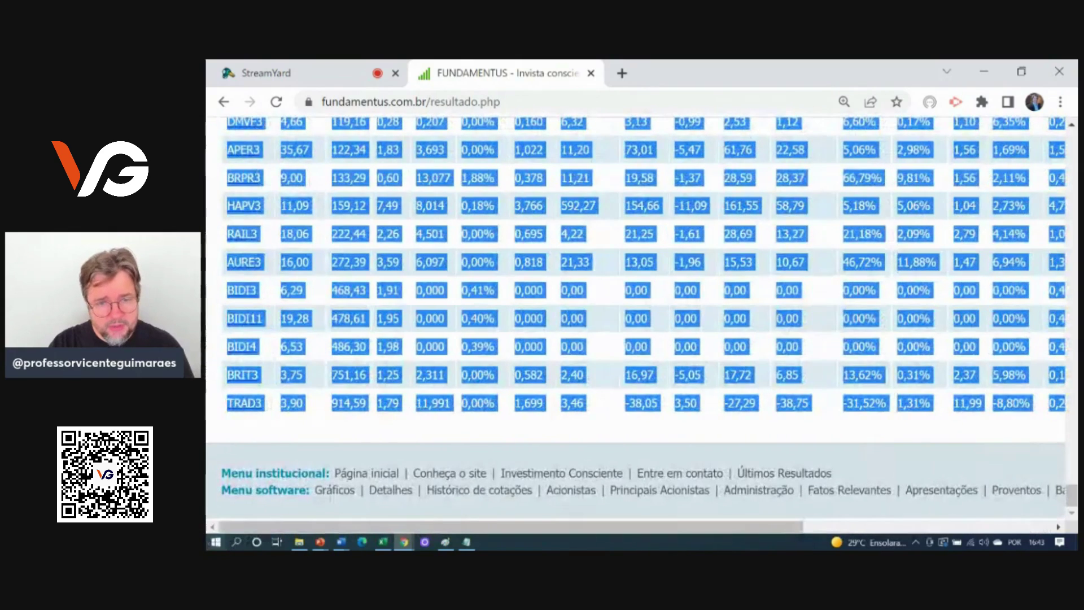
{"action": "left_click", "coordinate": [384, 544]}
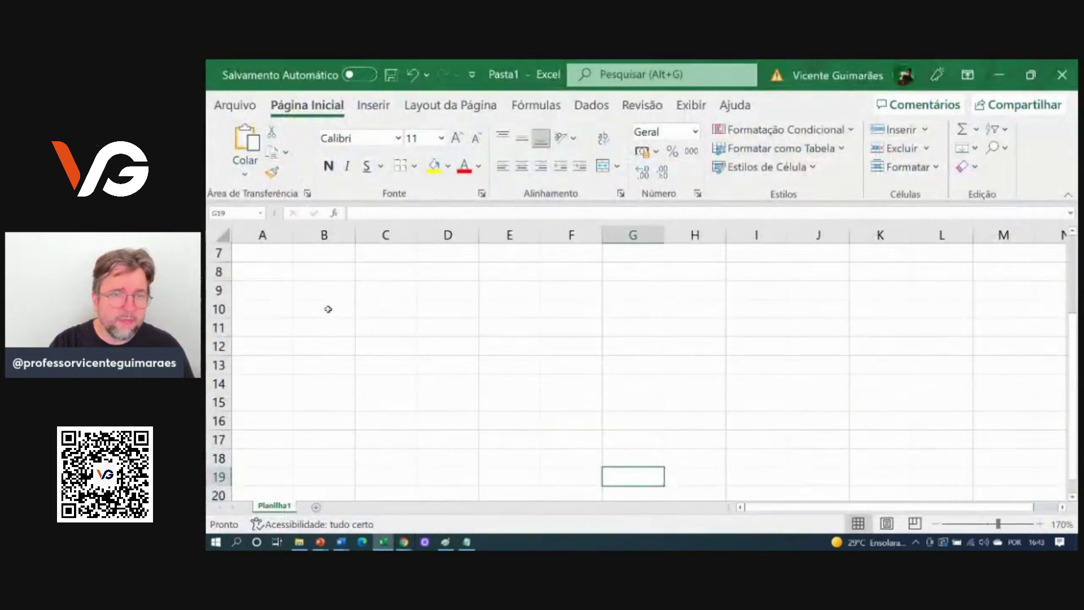
Step: Paste the copied results into the sheet starting at cell A1, using Paste Special as Texto unicode
{"action": "scroll", "coordinate": [355, 305], "scroll_direction": "up", "scroll_amount": 2}
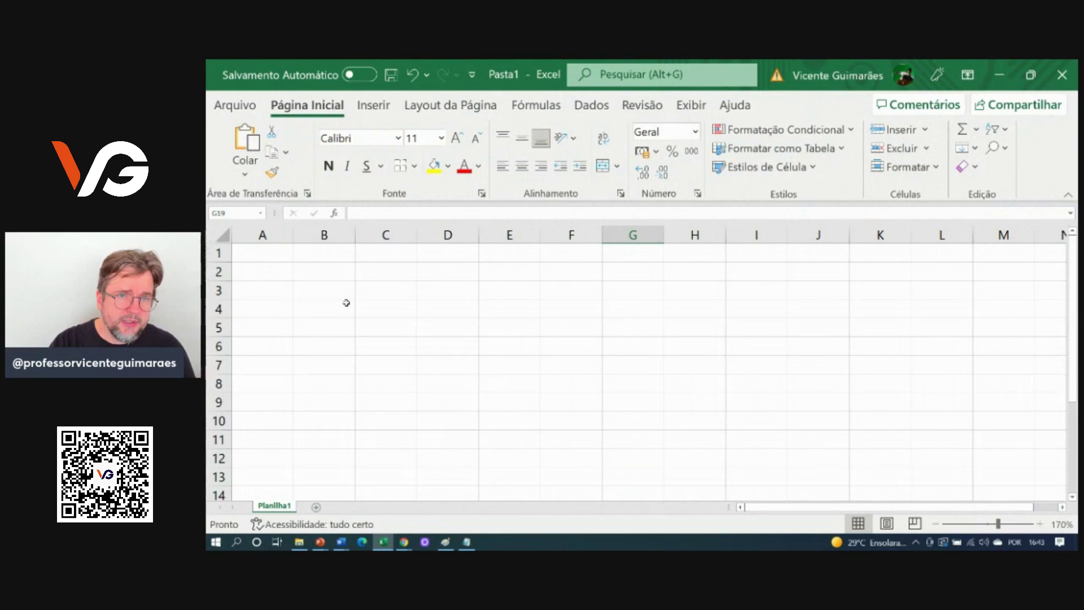
{"action": "left_click", "coordinate": [267, 252]}
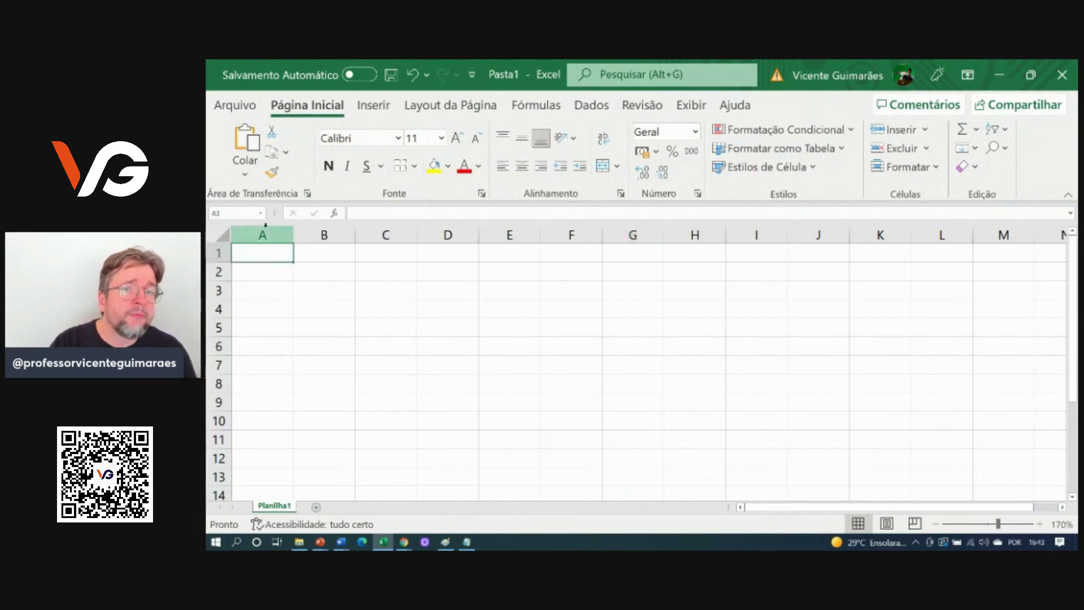
{"action": "left_click", "coordinate": [244, 174]}
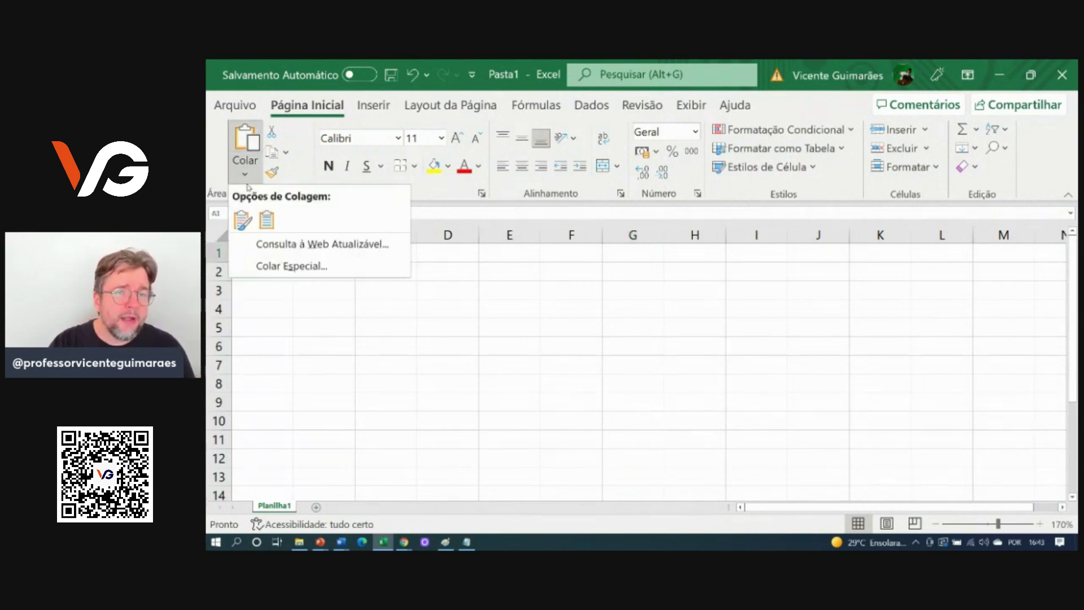
{"action": "left_click", "coordinate": [292, 268]}
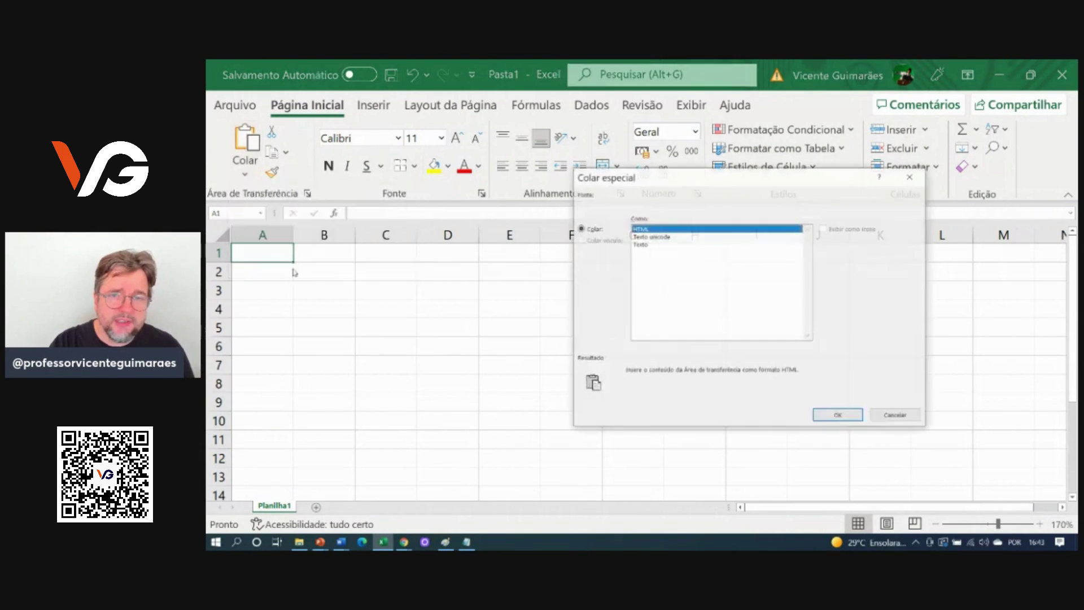
{"action": "left_click", "coordinate": [667, 238]}
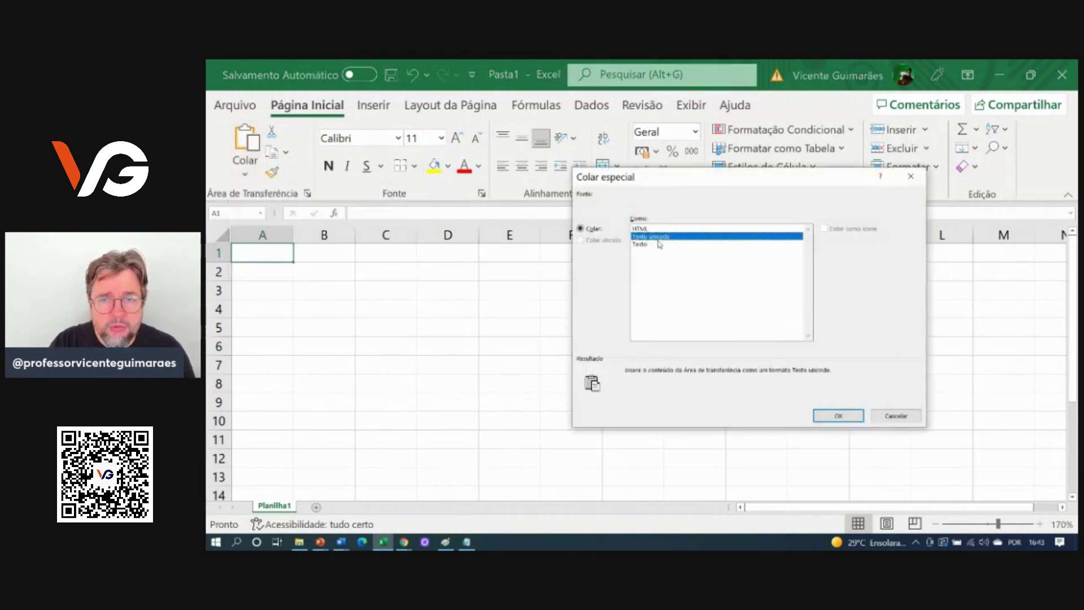
{"action": "left_click", "coordinate": [839, 415]}
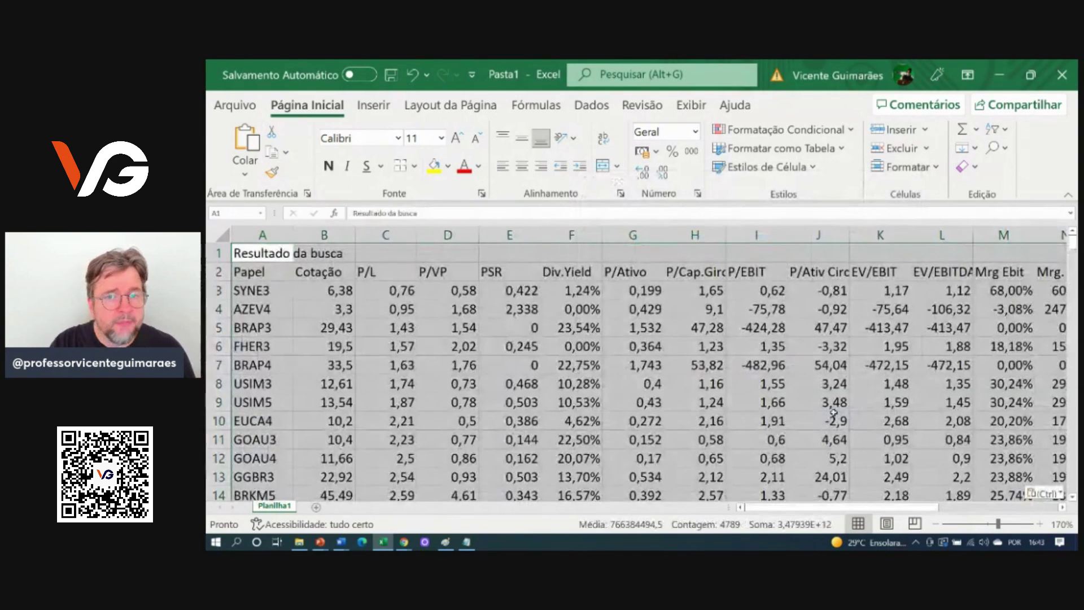
{"action": "left_click", "coordinate": [671, 377]}
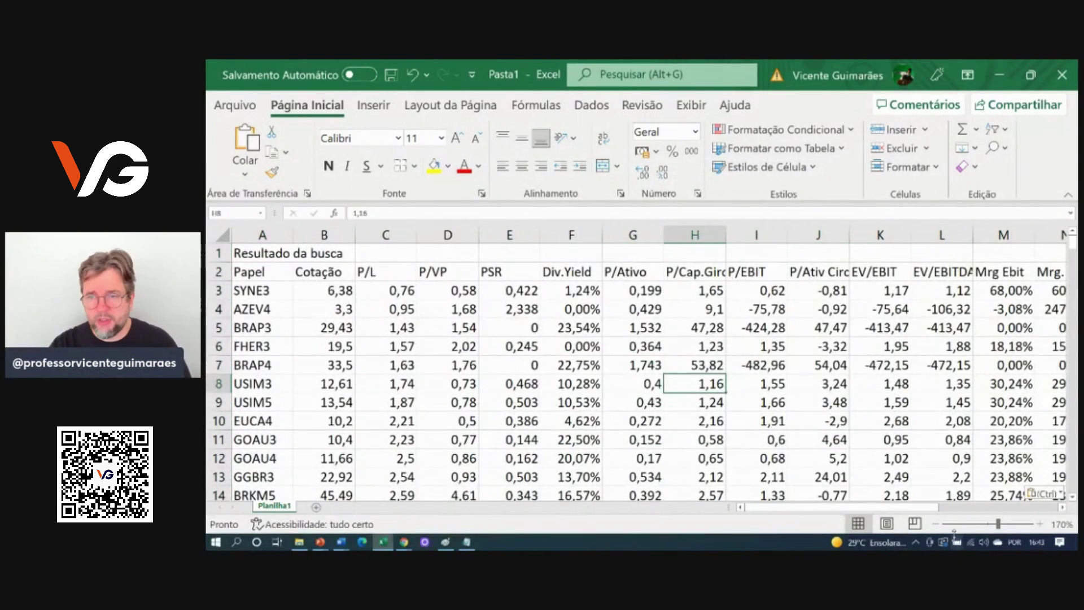
Step: Set the worksheet zoom to 140% and look across the columns of the pasted table
{"action": "left_click", "coordinate": [965, 522]}
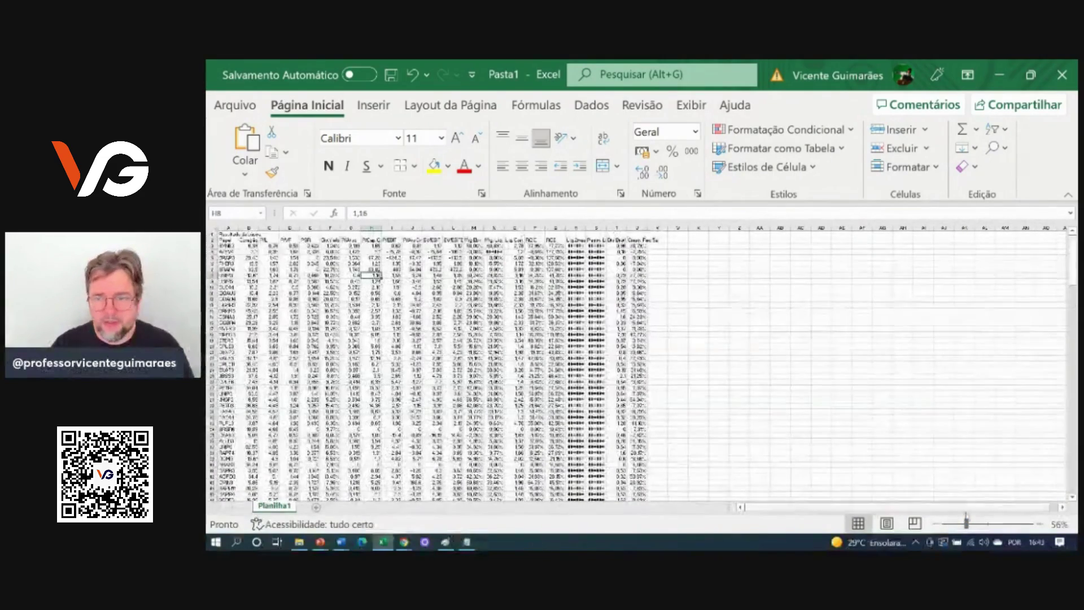
{"action": "scroll", "coordinate": [981, 508], "scroll_direction": "up", "scroll_amount": 6}
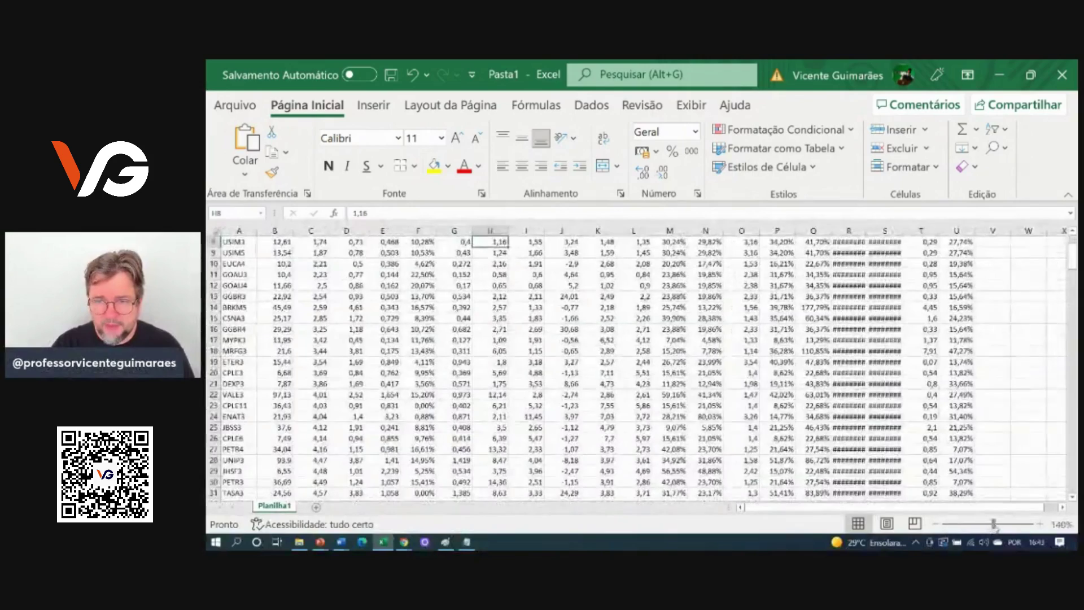
{"action": "scroll", "coordinate": [700, 379], "scroll_direction": "up", "scroll_amount": 3}
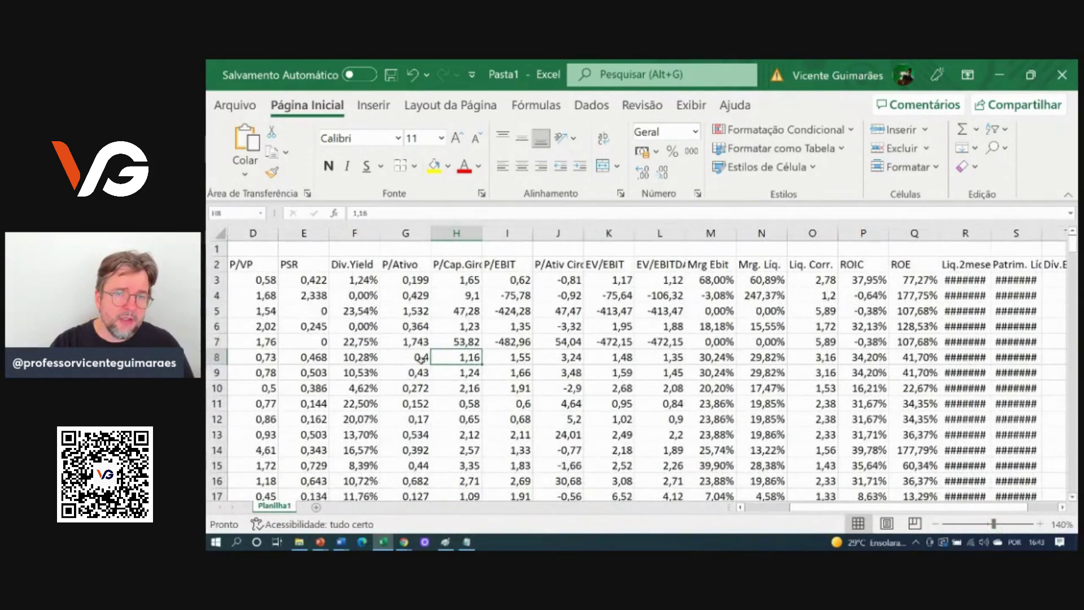
{"action": "left_click_drag", "start_coordinate": [801, 511], "coordinate": [754, 511]}
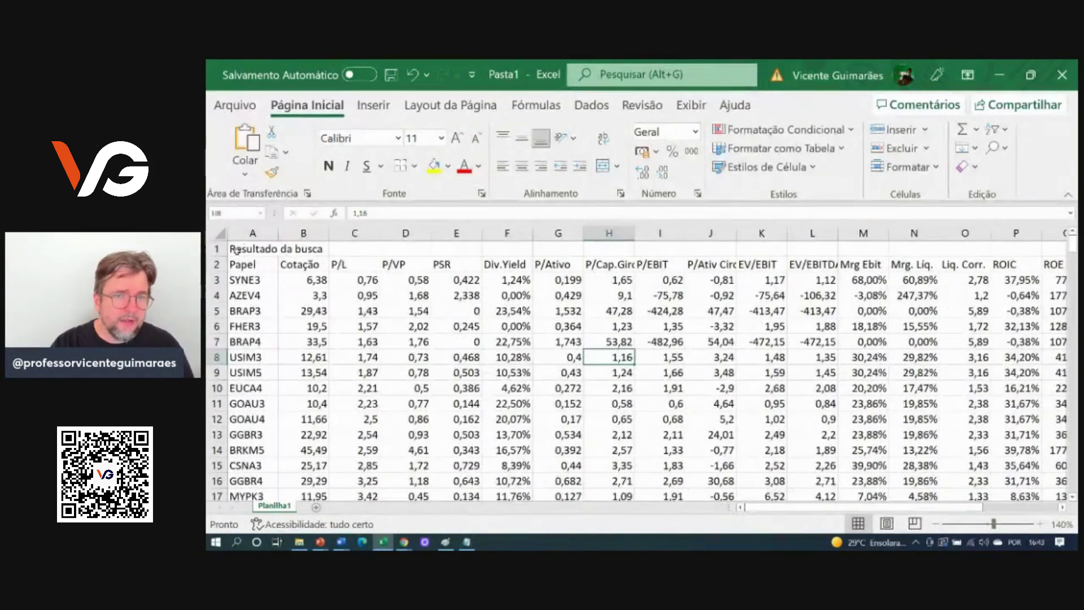
{"action": "left_click_drag", "start_coordinate": [238, 265], "coordinate": [1015, 261]}
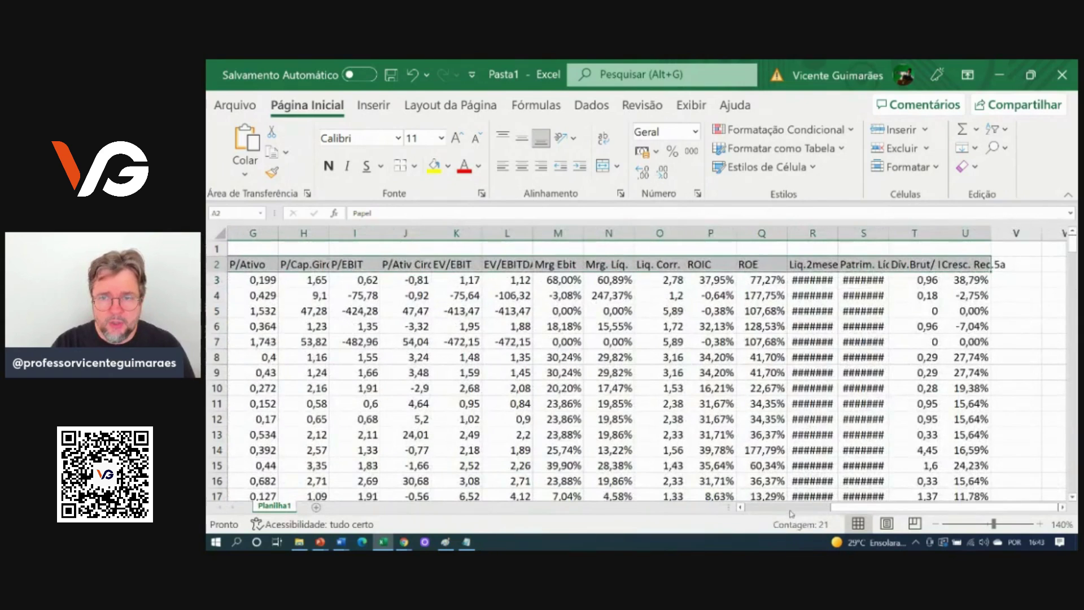
{"action": "left_click_drag", "start_coordinate": [853, 508], "coordinate": [719, 512]}
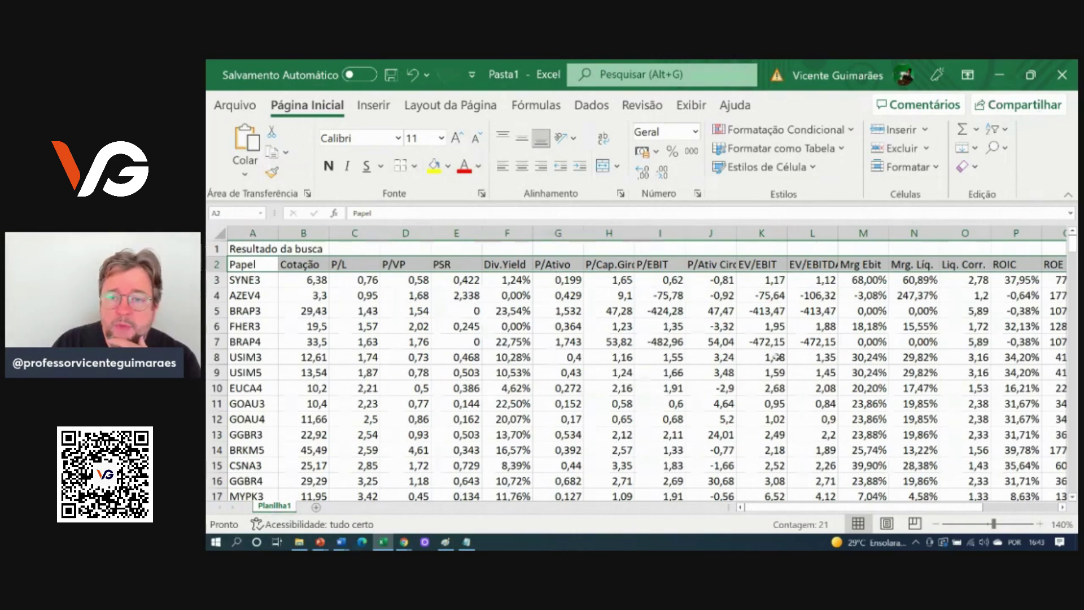
{"action": "left_click", "coordinate": [676, 342]}
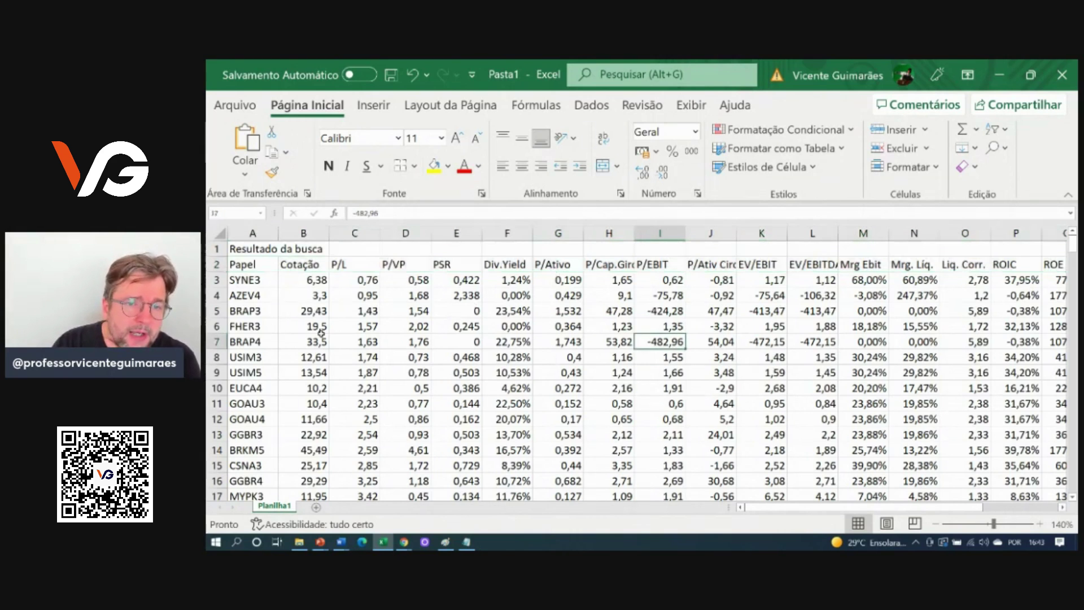
Step: Add filters to the header cells in row 2, from Papel through Cresc. Rec.5a
{"action": "left_click", "coordinate": [216, 264]}
{"action": "left_click_drag", "start_coordinate": [234, 263], "coordinate": [982, 269]}
{"action": "left_click_drag", "start_coordinate": [847, 507], "coordinate": [756, 511]}
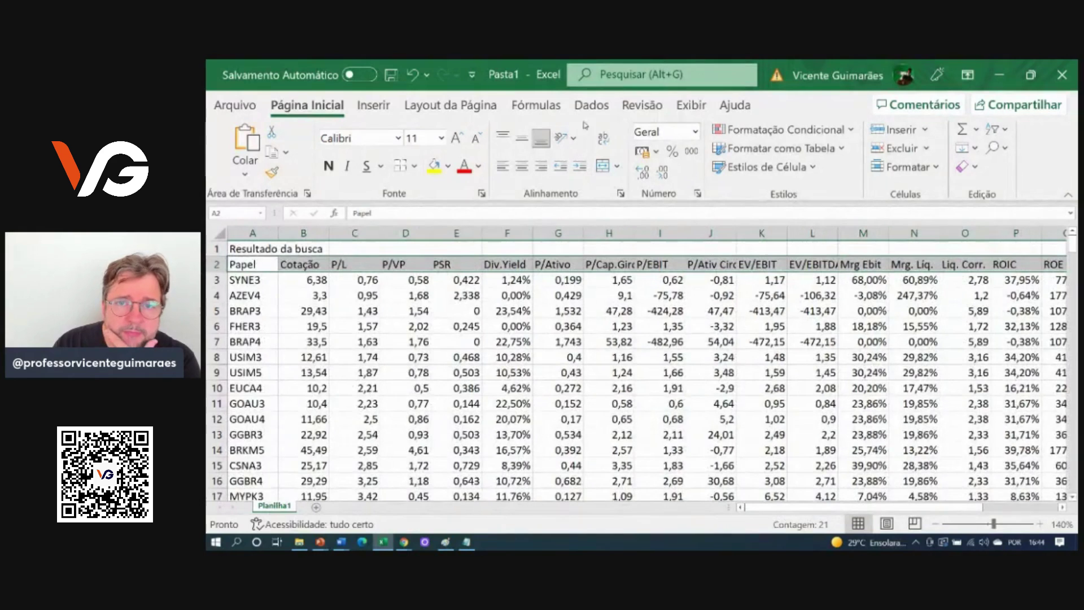
{"action": "left_click", "coordinate": [592, 105]}
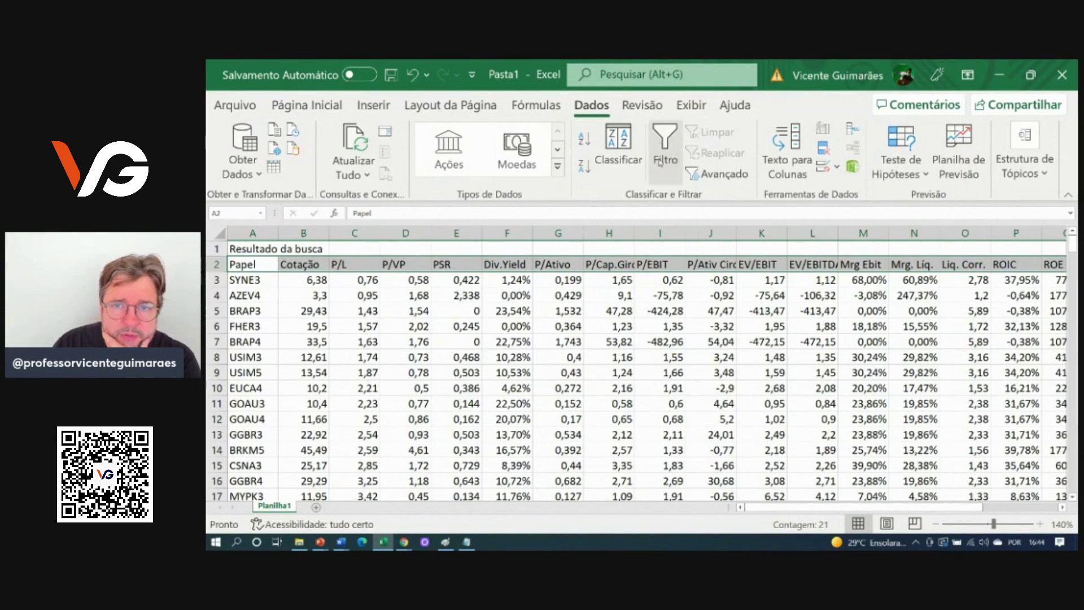
{"action": "left_click", "coordinate": [660, 162]}
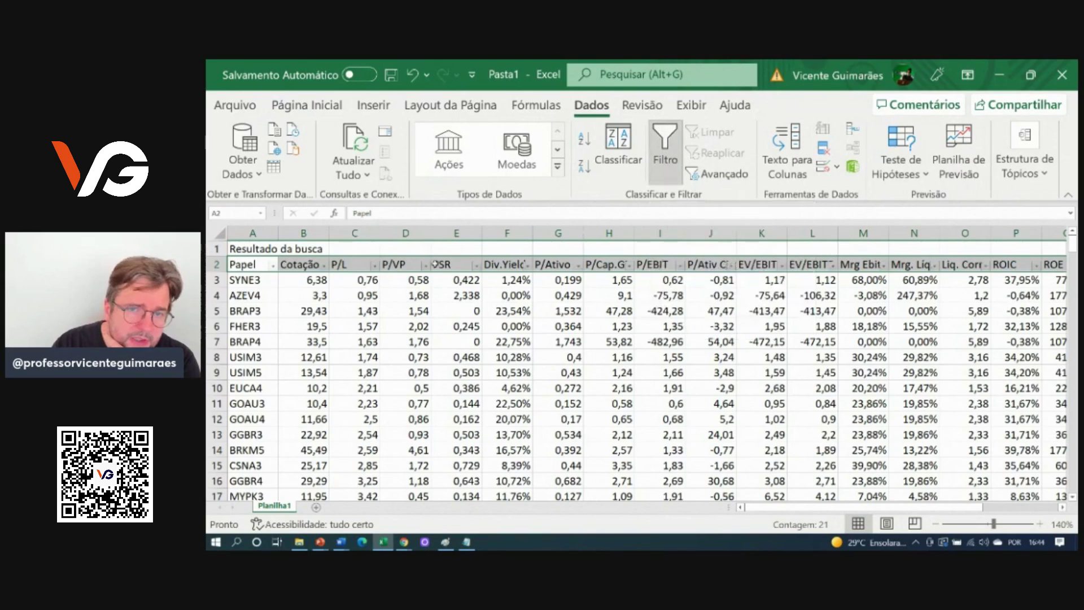
{"action": "left_click", "coordinate": [400, 294]}
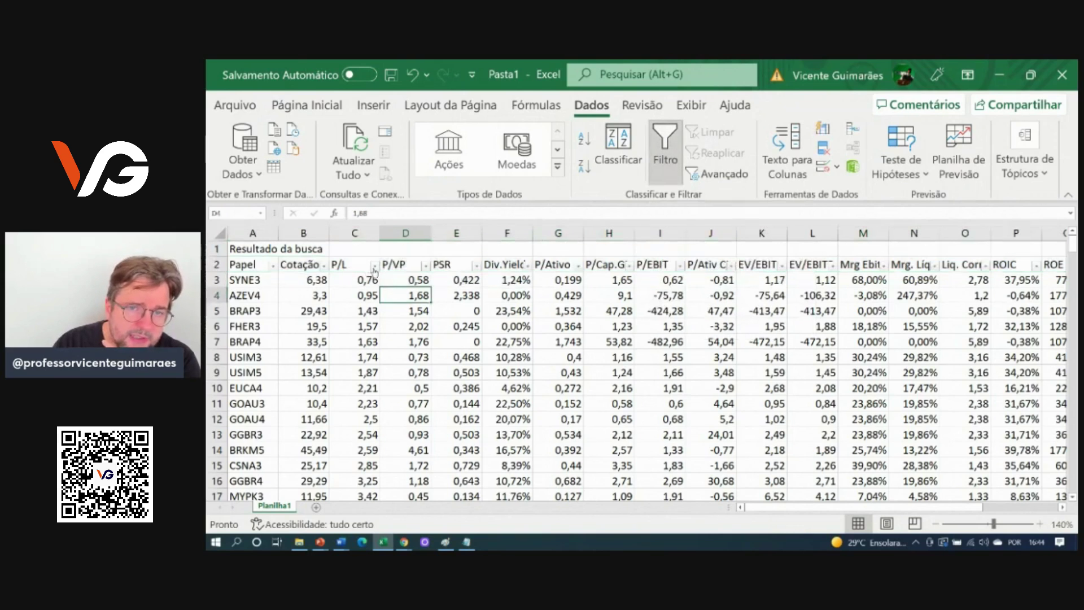
Step: Set the worksheet zoom to 272% and fill the PSR and Div.Yield header cells with dark blue
{"action": "left_click", "coordinate": [1010, 530]}
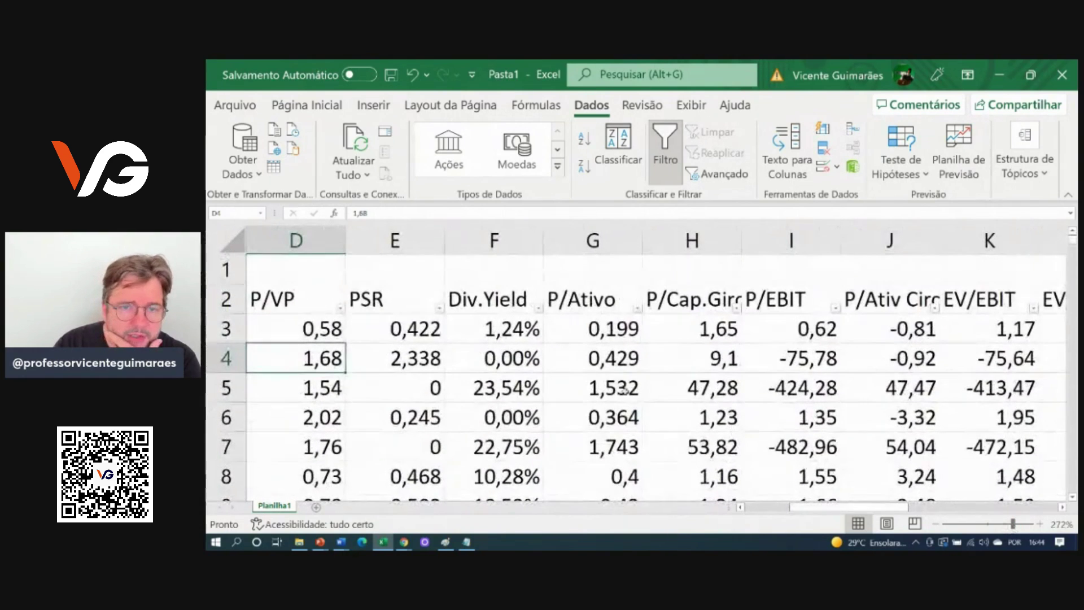
{"action": "left_click", "coordinate": [413, 302]}
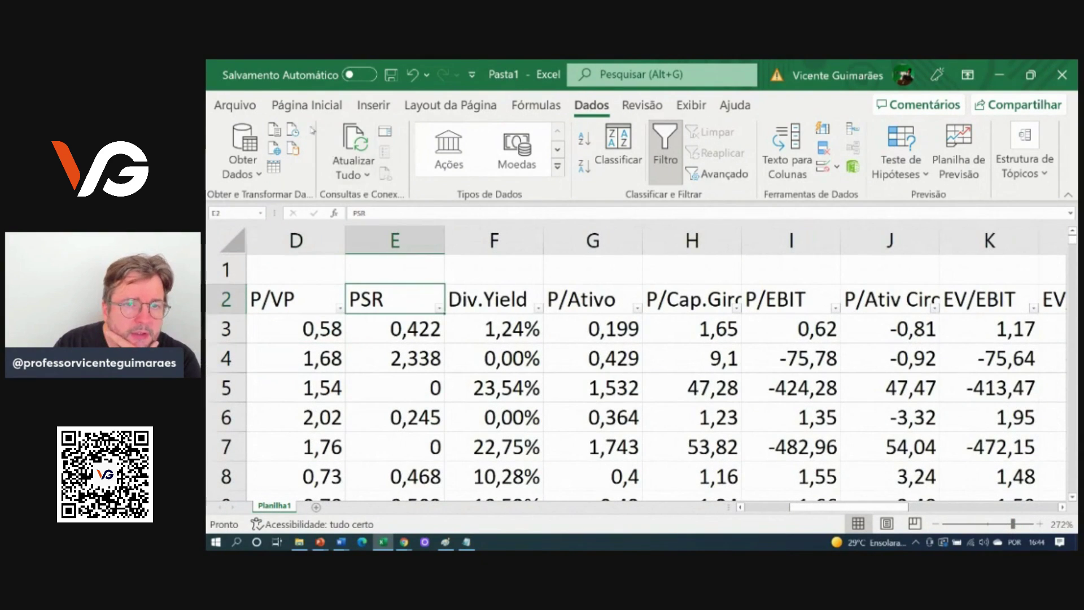
{"action": "left_click", "coordinate": [306, 105]}
{"action": "left_click", "coordinate": [434, 166]}
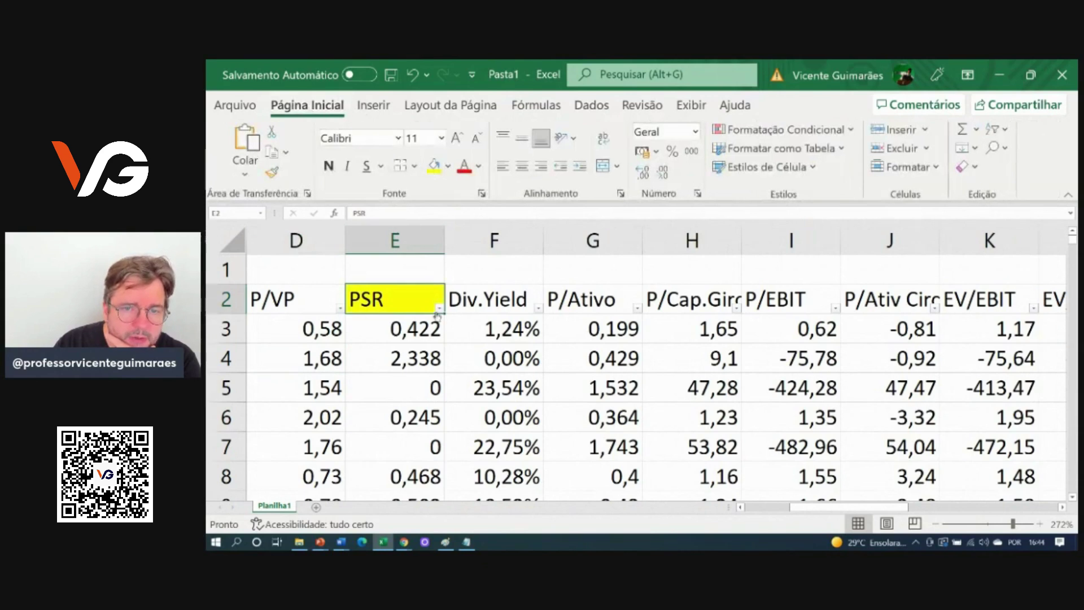
{"action": "left_click", "coordinate": [448, 166]}
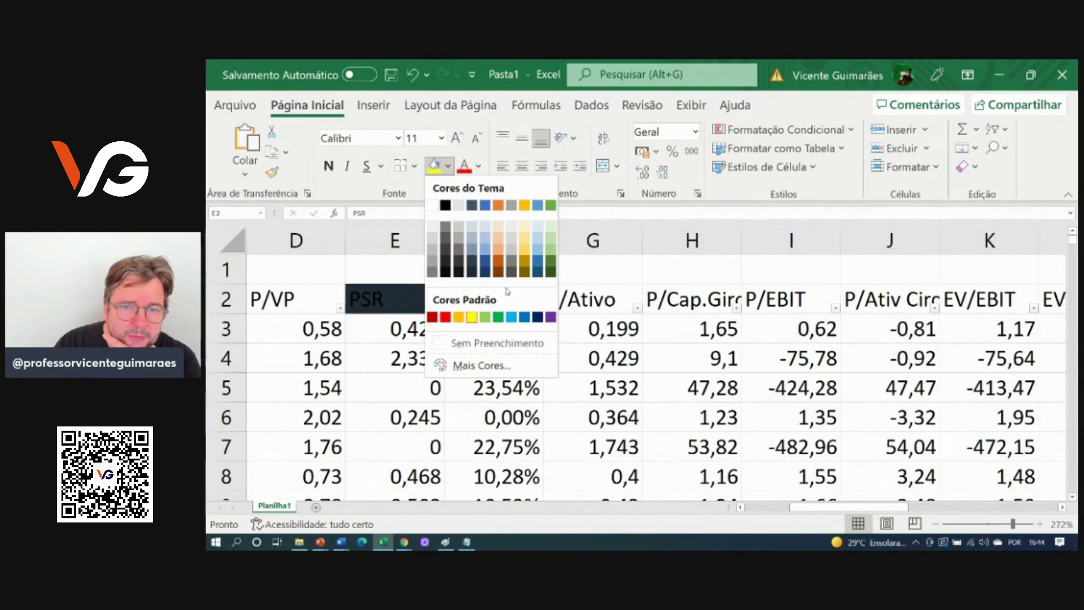
{"action": "left_click", "coordinate": [485, 265]}
{"action": "left_click", "coordinate": [471, 299]}
{"action": "left_click", "coordinate": [434, 167]}
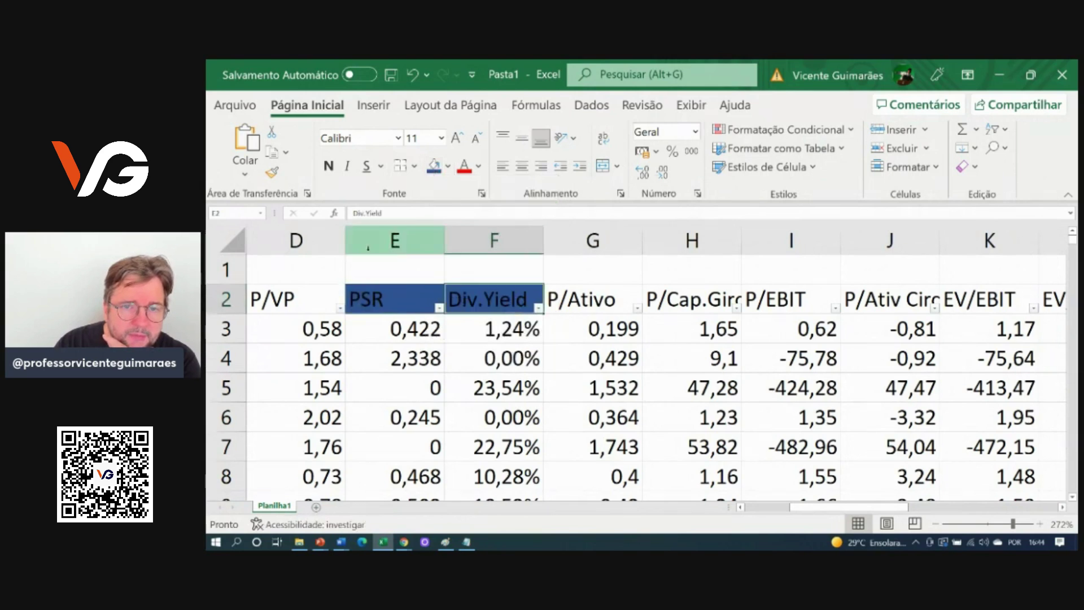
Step: Fill the header cells from P/VP through P/Cap.Giro with the same dark blue and view the P/VP filter options
{"action": "left_click_drag", "start_coordinate": [311, 291], "coordinate": [695, 293]}
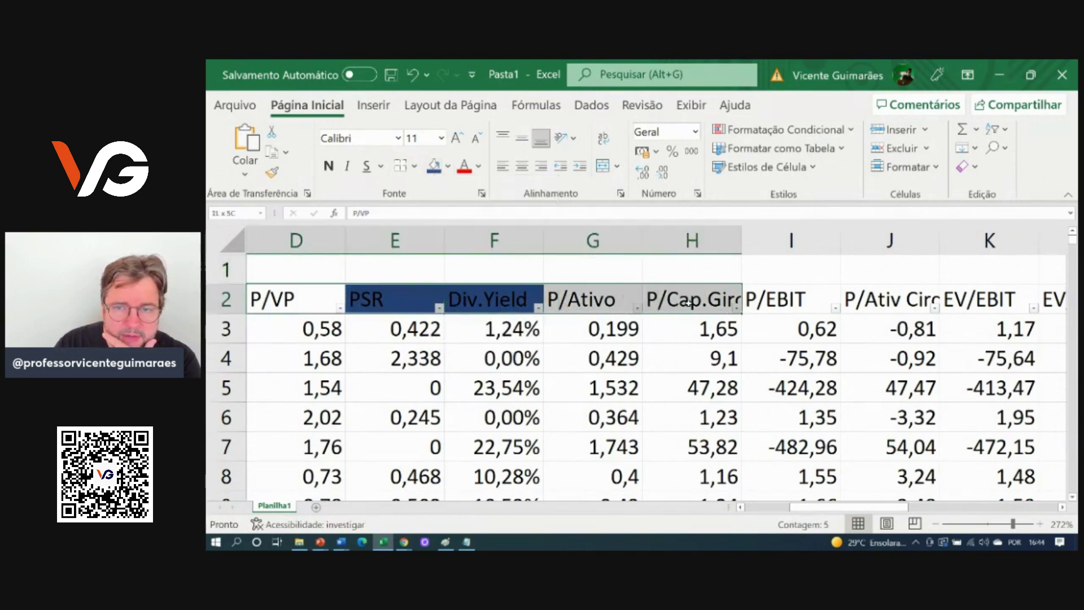
{"action": "left_click", "coordinate": [434, 166]}
{"action": "left_click", "coordinate": [440, 349]}
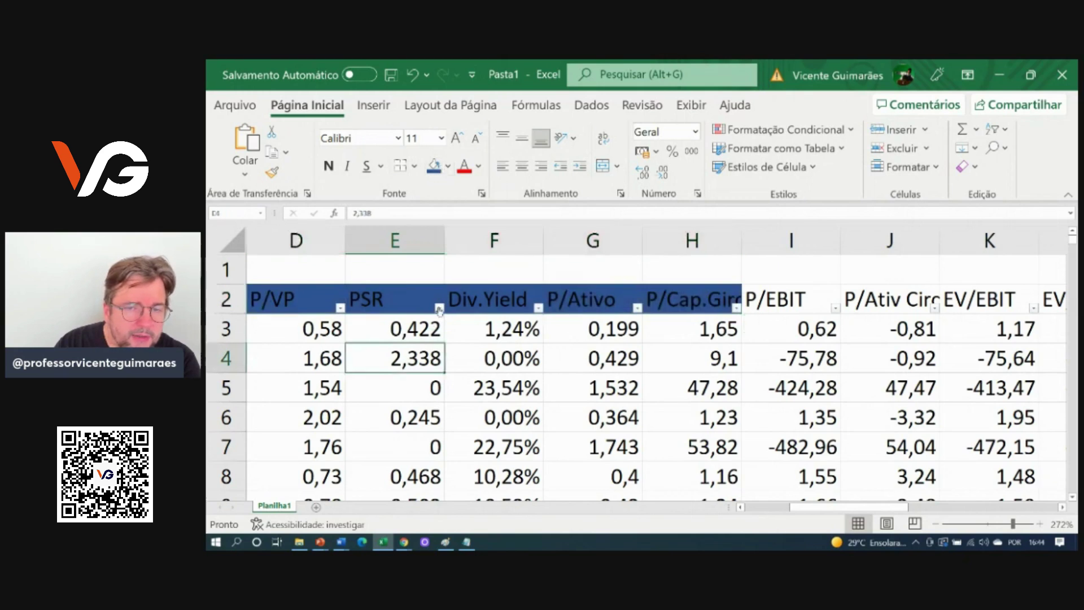
{"action": "left_click", "coordinate": [340, 308]}
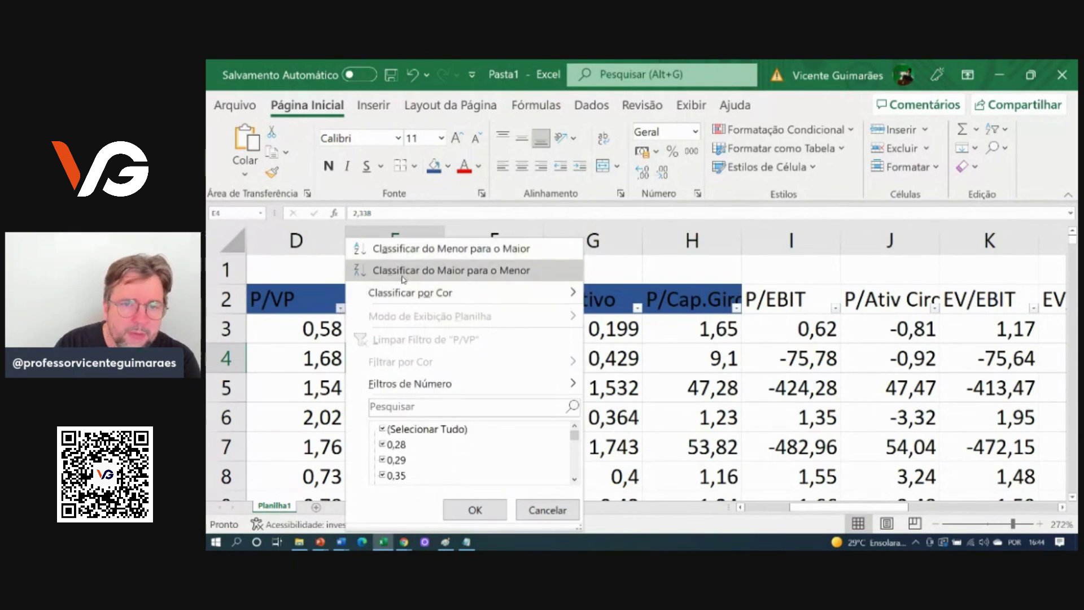
{"action": "left_click", "coordinate": [475, 510]}
Step: Fill the whole header row 2, starting at Papel, with dark blue and set its font colour to white
{"action": "scroll", "coordinate": [621, 395], "scroll_direction": "left", "scroll_amount": 3}
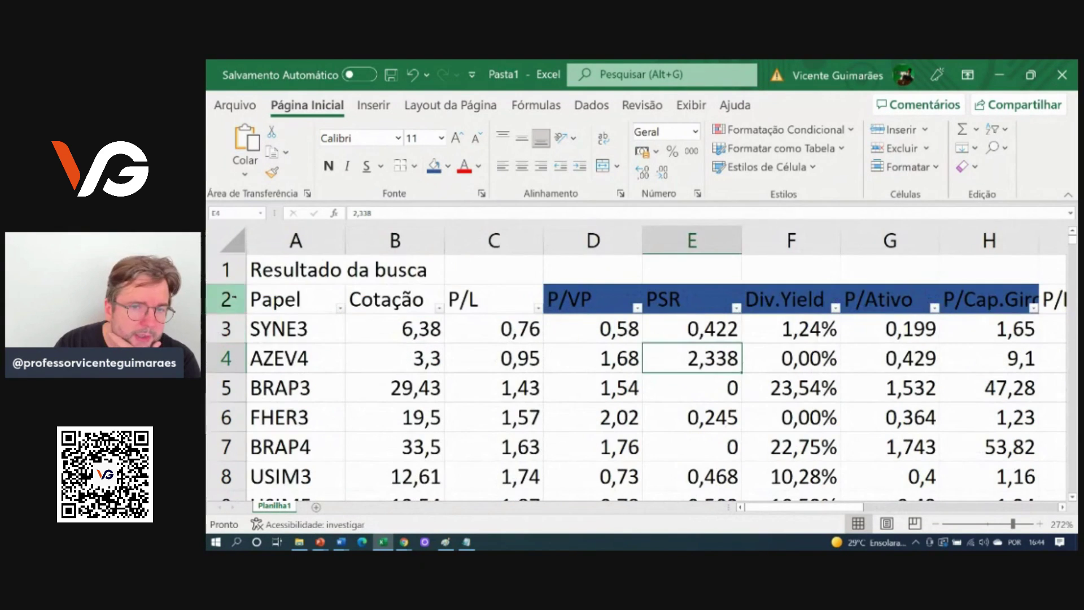
{"action": "left_click", "coordinate": [294, 300]}
{"action": "key", "text": "ctrl+shift+Right"}
{"action": "left_click", "coordinate": [434, 165]}
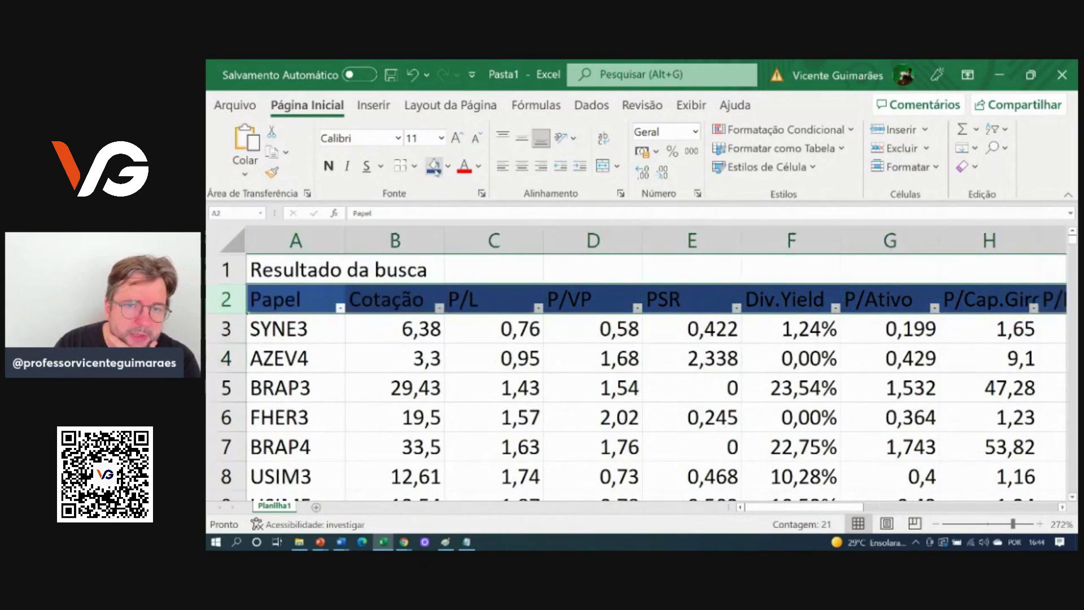
{"action": "left_click", "coordinate": [479, 168]}
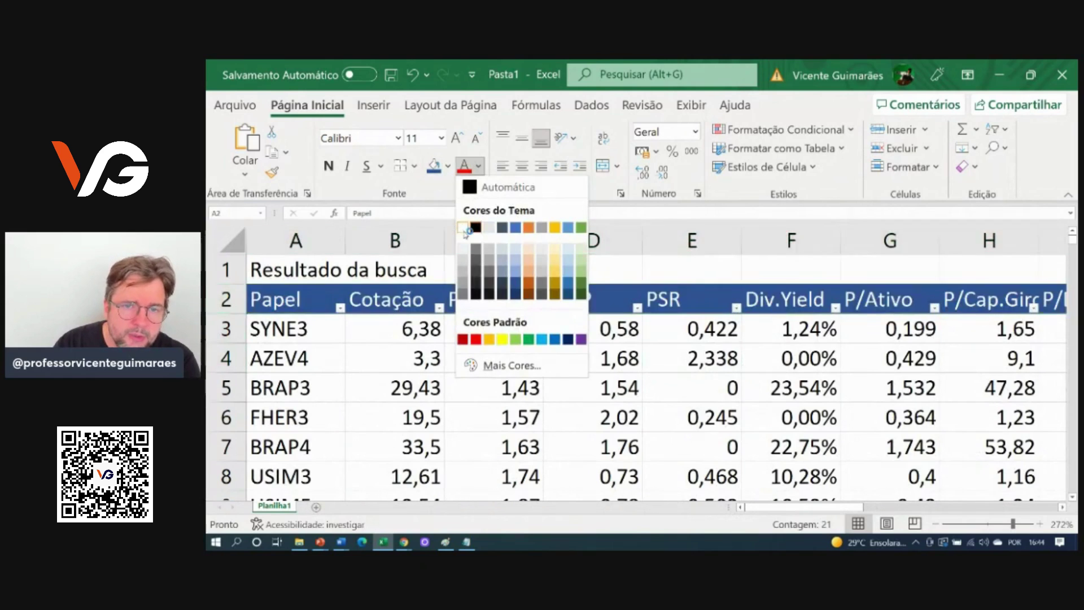
{"action": "left_click", "coordinate": [486, 316]}
{"action": "left_click", "coordinate": [479, 367]}
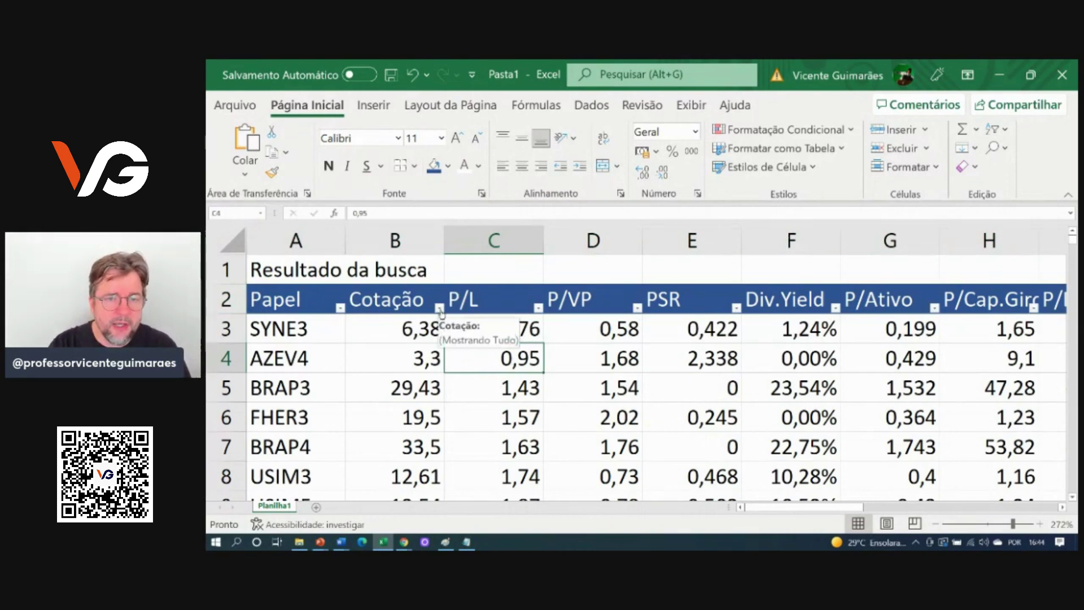
Step: Sort the table by P/L from largest to smallest and check the Cotação and P/L of TRAD3
{"action": "left_click", "coordinate": [539, 309]}
{"action": "left_click", "coordinate": [458, 270]}
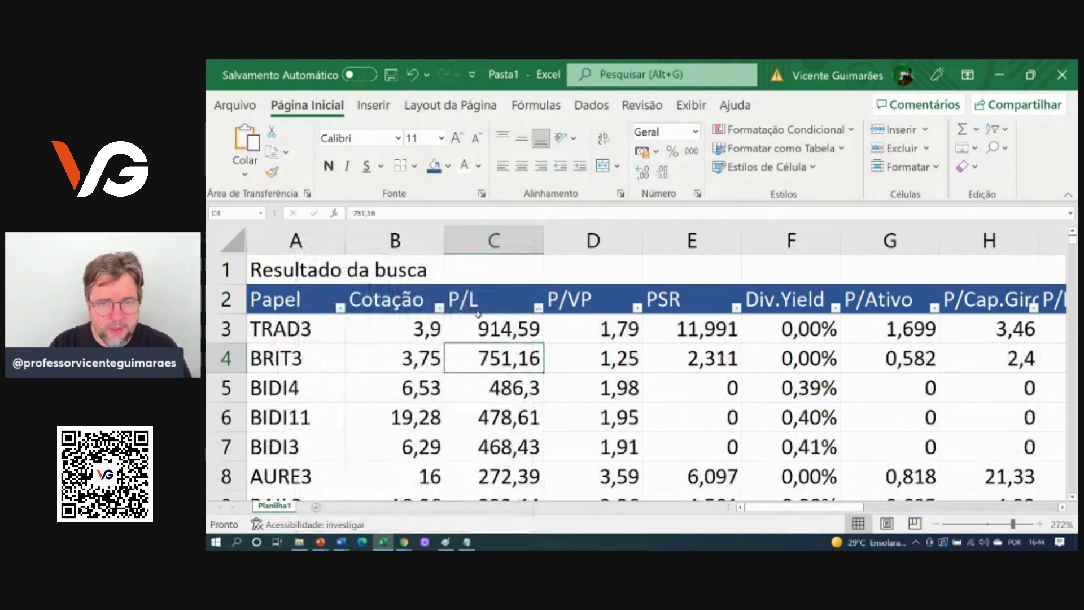
{"action": "left_click", "coordinate": [358, 329]}
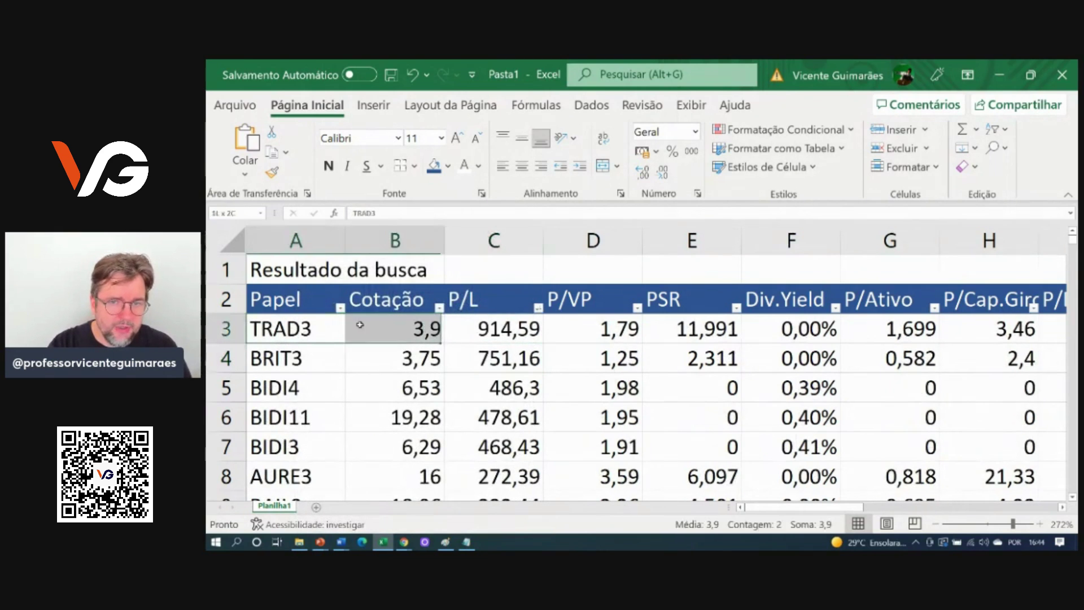
{"action": "left_click", "coordinate": [481, 326]}
{"action": "left_click", "coordinate": [304, 337]}
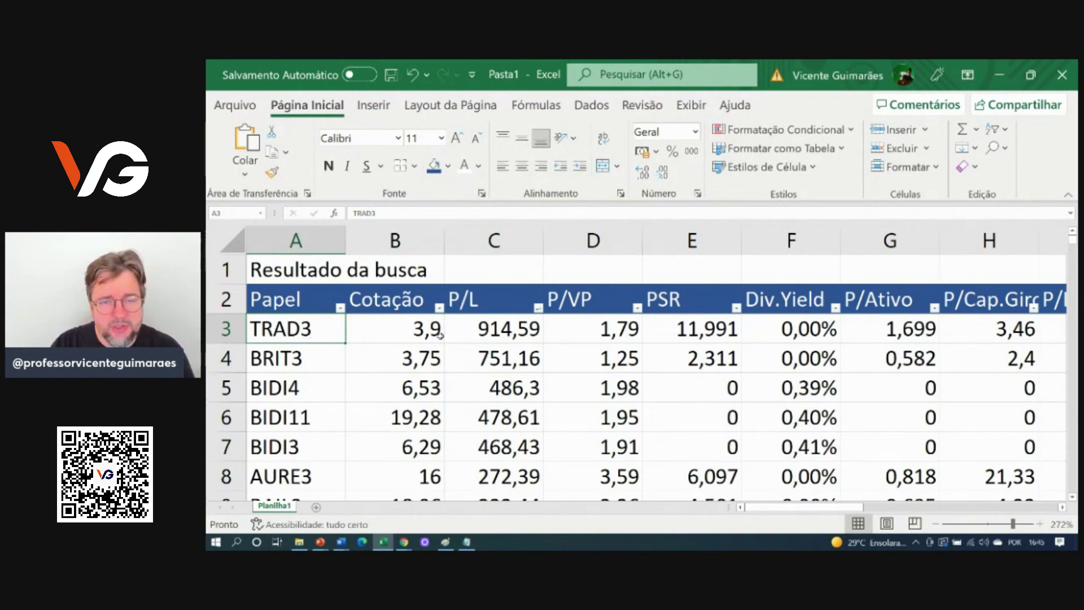
{"action": "left_click", "coordinate": [504, 329]}
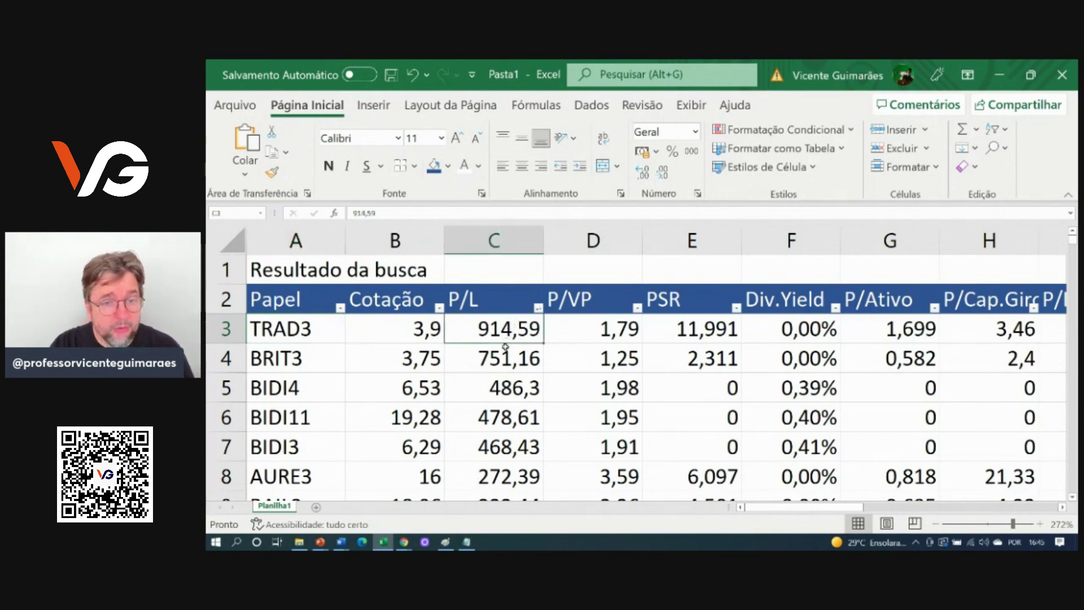
Step: Examine the Cotação and P/L of BIDI11, and select the entire P/L column
{"action": "left_click", "coordinate": [492, 417]}
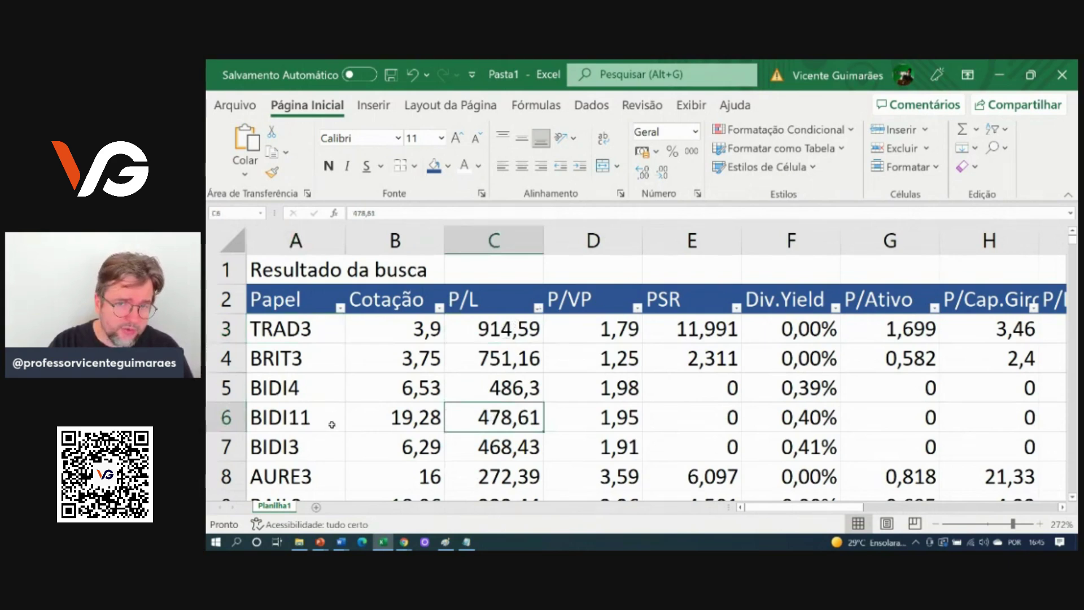
{"action": "left_click_drag", "start_coordinate": [304, 418], "coordinate": [508, 418]}
{"action": "left_click", "coordinate": [517, 416]}
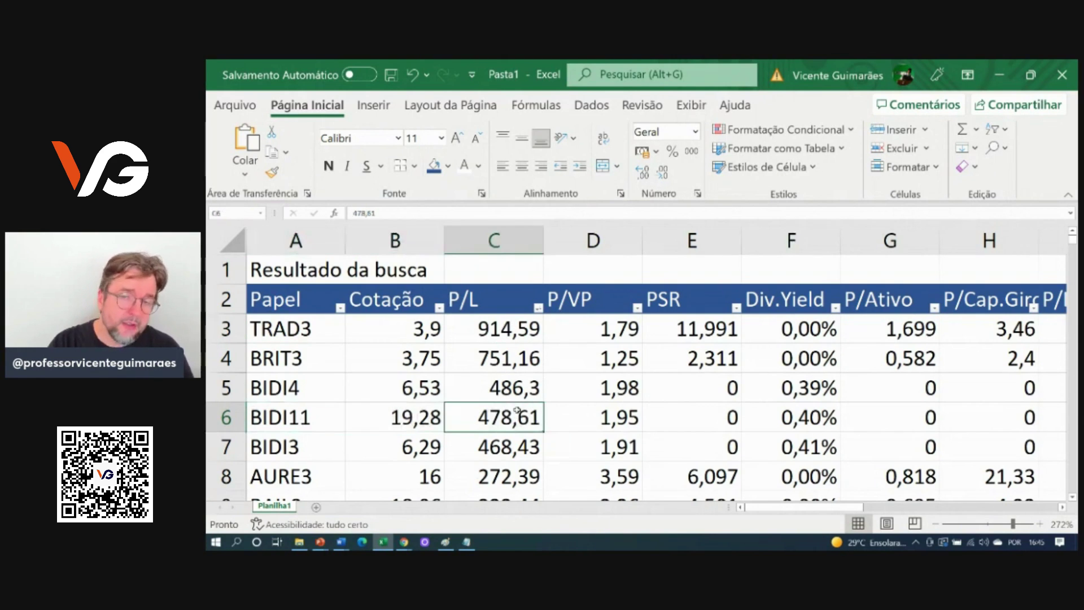
{"action": "left_click", "coordinate": [506, 319]}
{"action": "key", "text": "ctrl+space"}
{"action": "key", "text": "ctrl+space"}
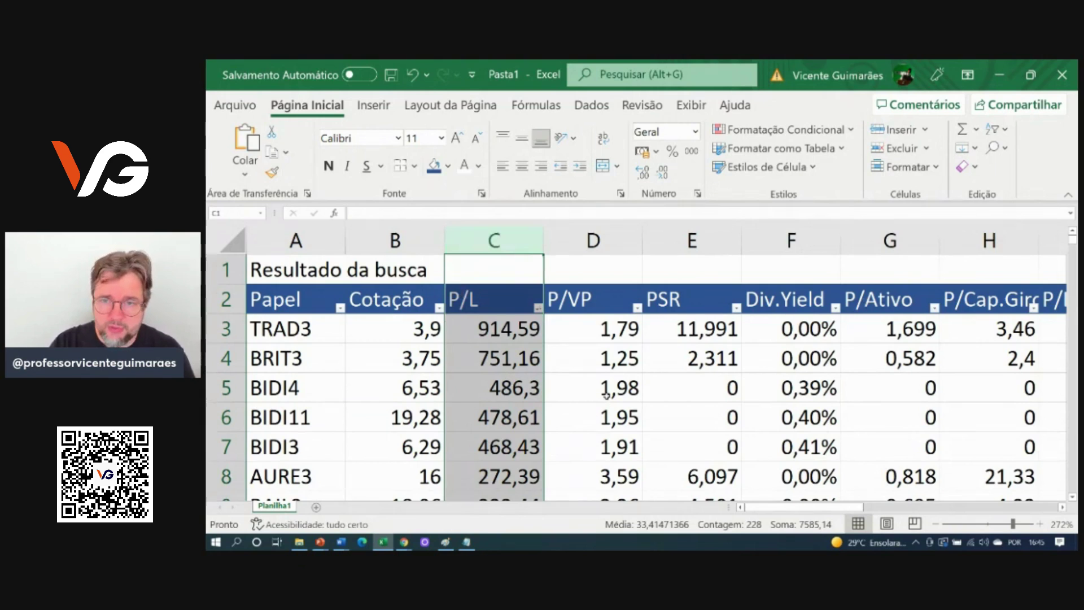
Step: Set the worksheet zoom to 206% and sort the table by Div.Yield from largest to smallest
{"action": "left_click", "coordinate": [763, 295]}
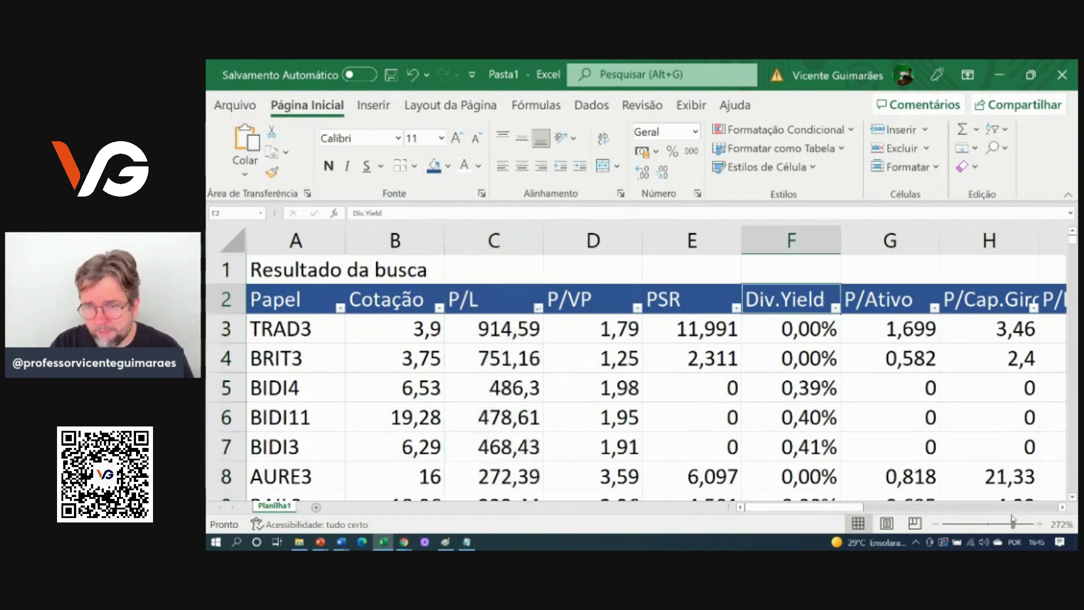
{"action": "left_click_drag", "start_coordinate": [1007, 525], "coordinate": [1004, 525]}
{"action": "left_click", "coordinate": [679, 310]}
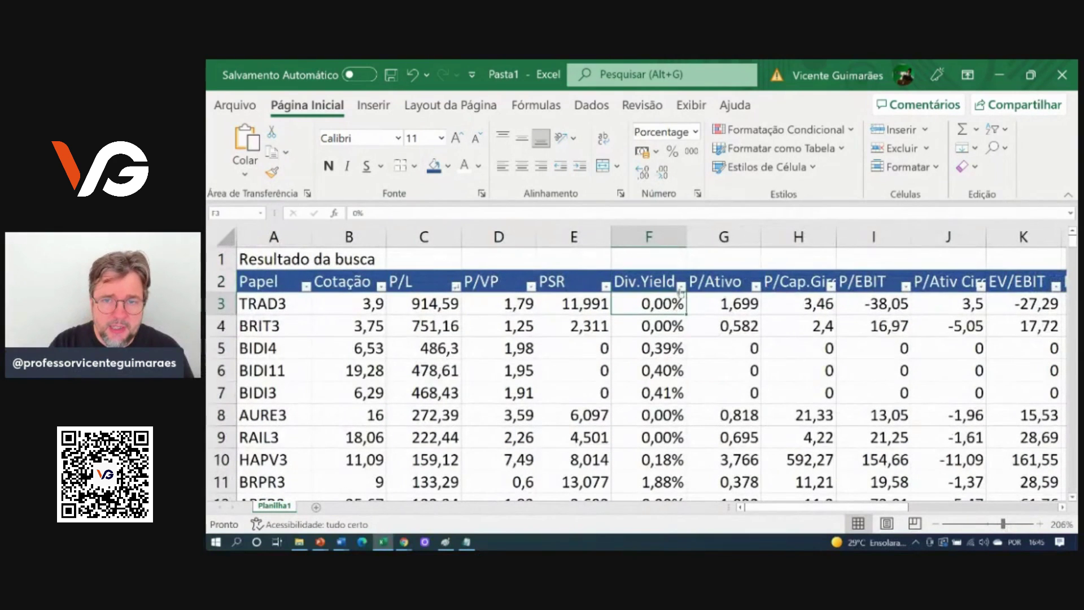
{"action": "left_click", "coordinate": [681, 287]}
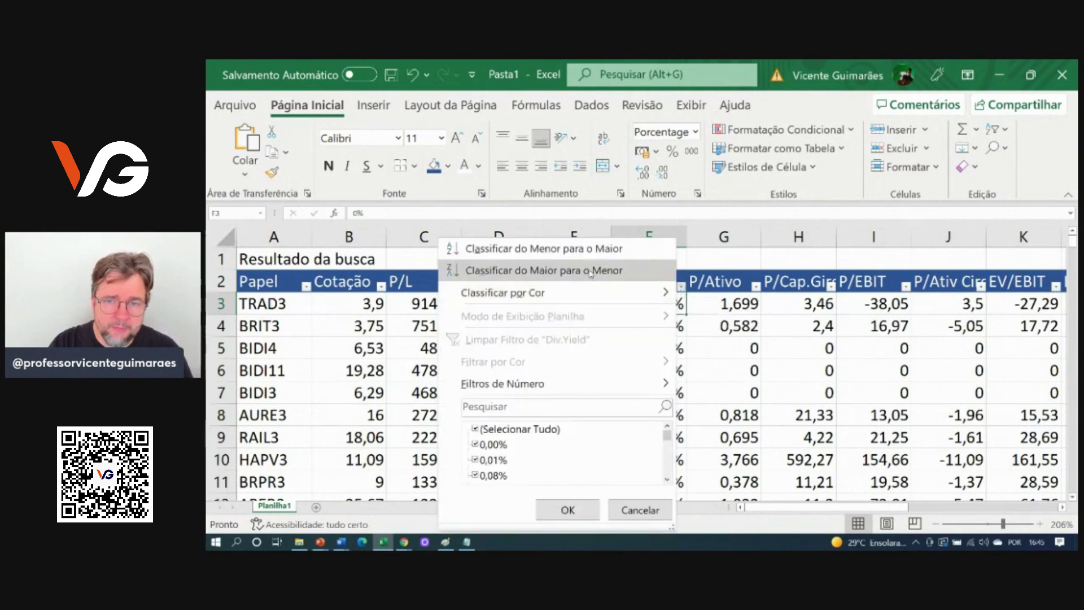
{"action": "left_click", "coordinate": [590, 272]}
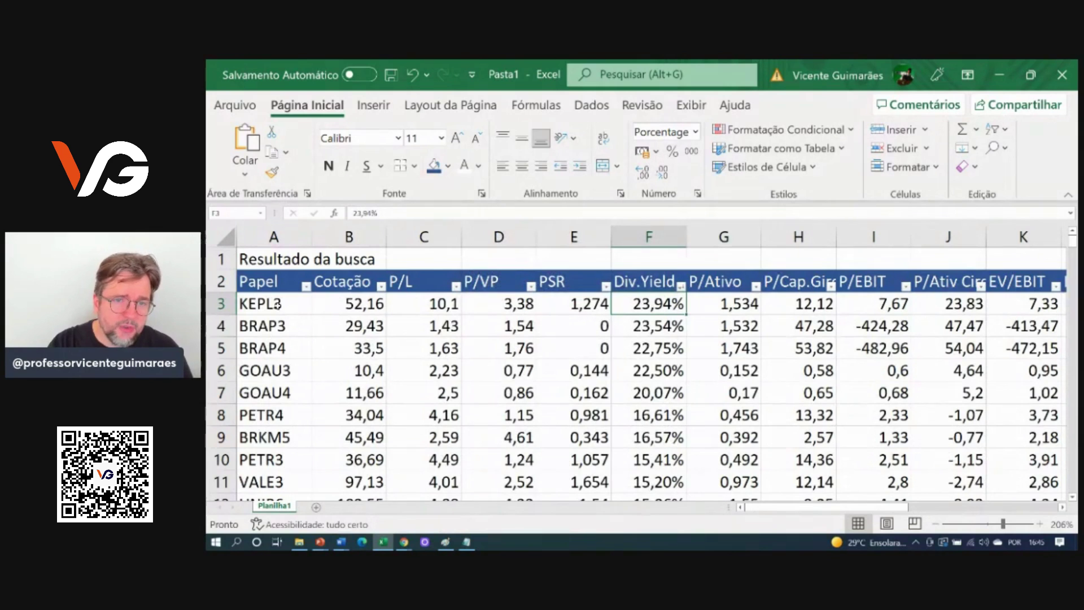
Step: Fill the top 30 stock rows, from the Papel through the Div.Yield column, with light gold
{"action": "left_click_drag", "start_coordinate": [648, 307], "coordinate": [283, 347]}
{"action": "scroll", "coordinate": [540, 312], "scroll_direction": "up", "scroll_amount": 9}
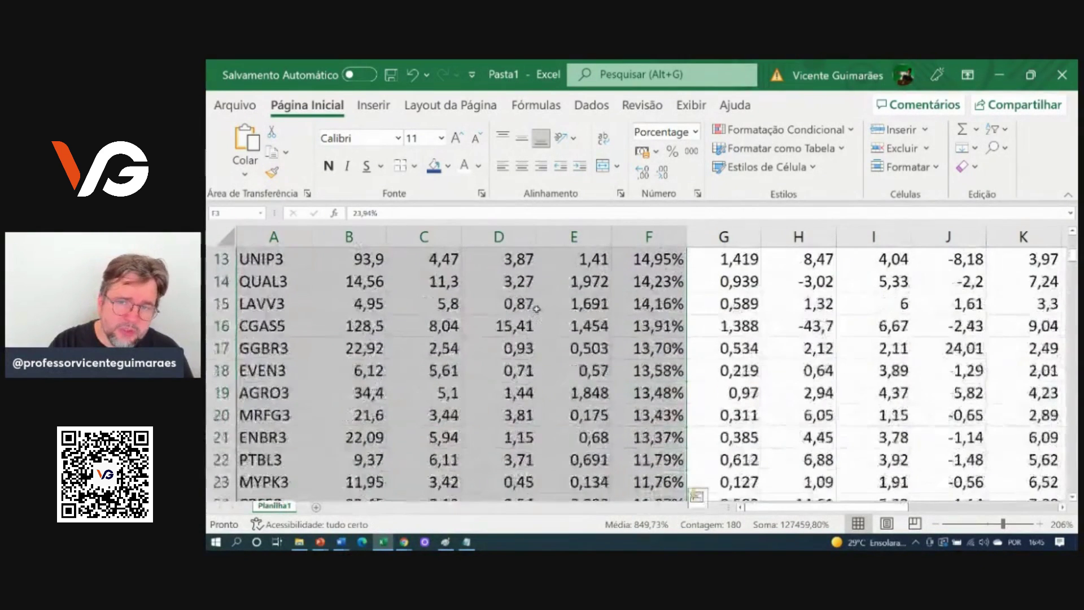
{"action": "left_click", "coordinate": [448, 166]}
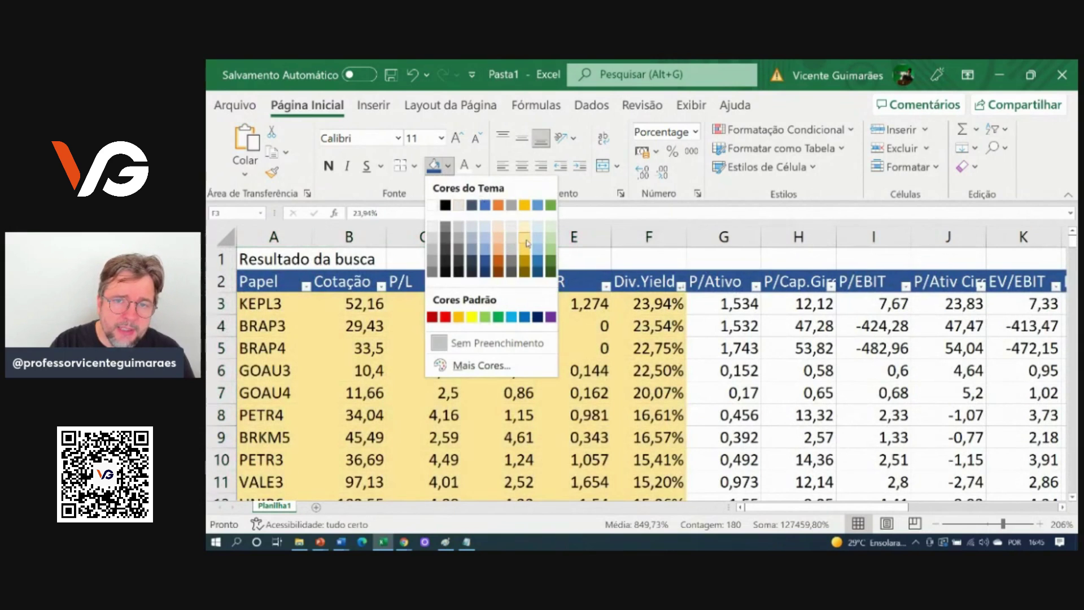
{"action": "left_click", "coordinate": [525, 239]}
{"action": "key", "text": "Right"}
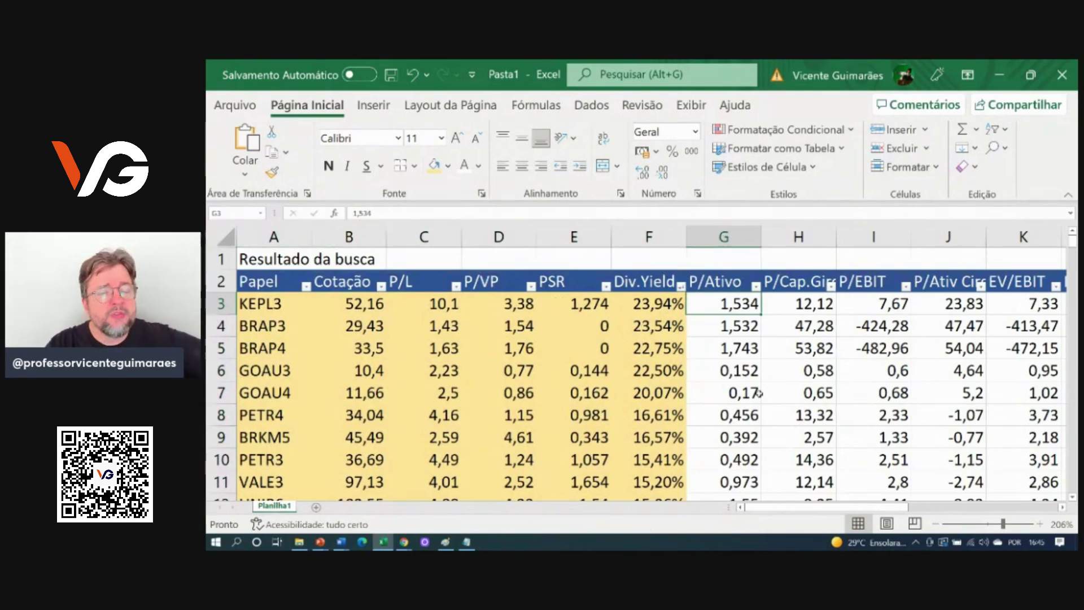
Step: Highlight the KEPL3 cell in the Papel column with the standard orange fill
{"action": "left_click", "coordinate": [271, 304]}
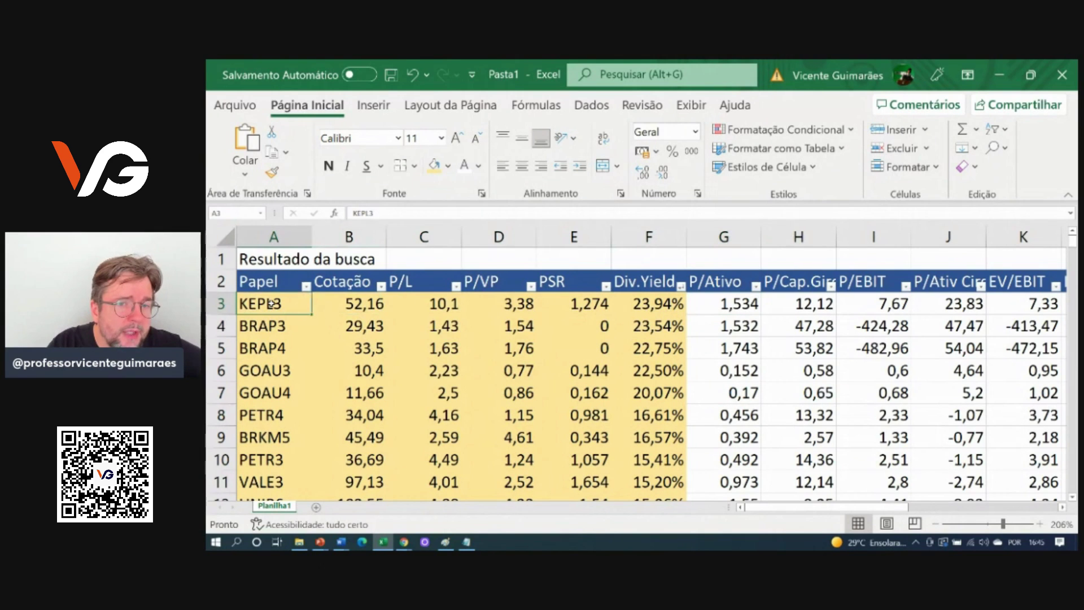
{"action": "left_click", "coordinate": [449, 165]}
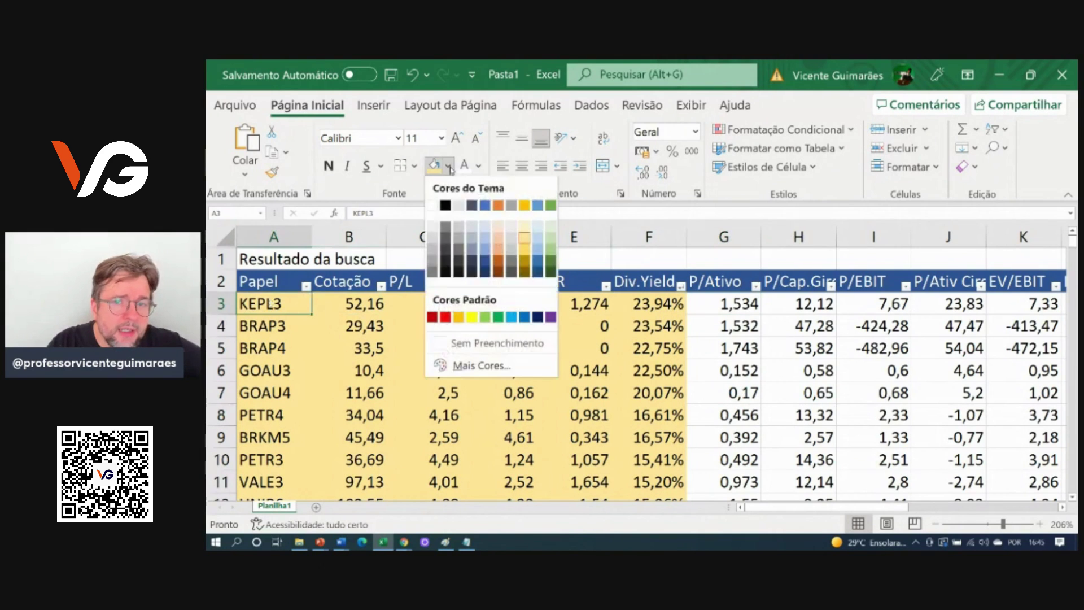
{"action": "left_click", "coordinate": [463, 318]}
Step: Highlight the BRAP3 and BRAP4 cells in the Papel column with yellow fill
{"action": "left_click", "coordinate": [289, 349]}
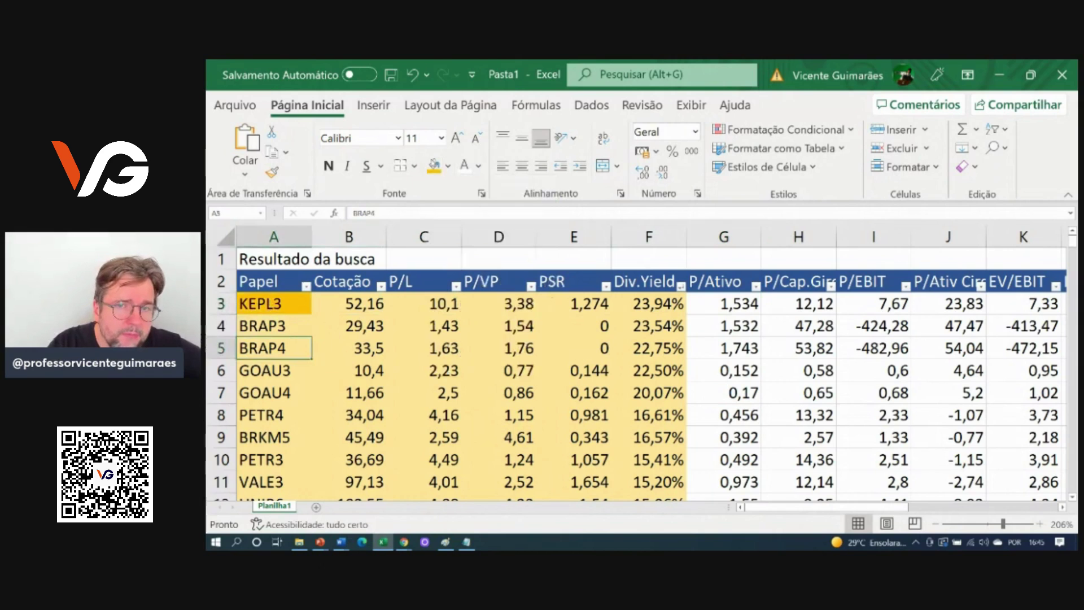
{"action": "left_click_drag", "start_coordinate": [288, 327], "coordinate": [289, 346]}
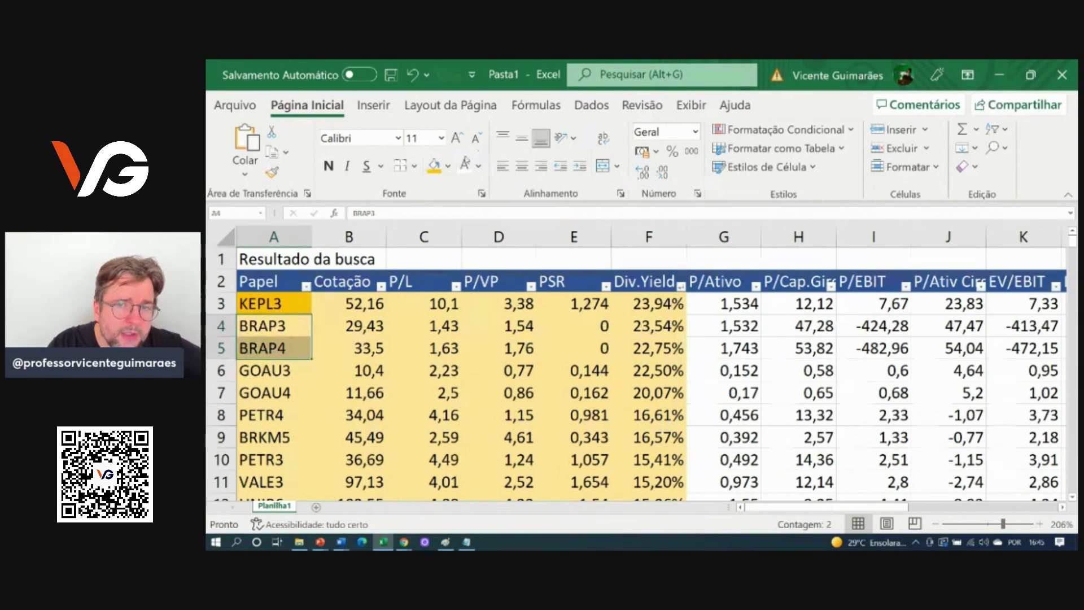
{"action": "left_click", "coordinate": [449, 166]}
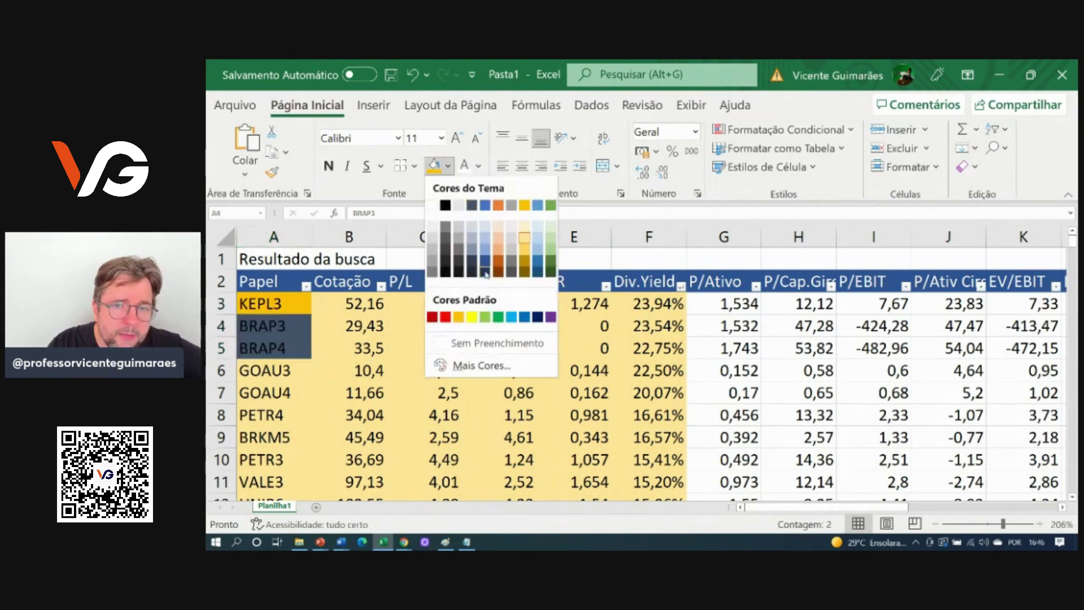
{"action": "left_click", "coordinate": [472, 318]}
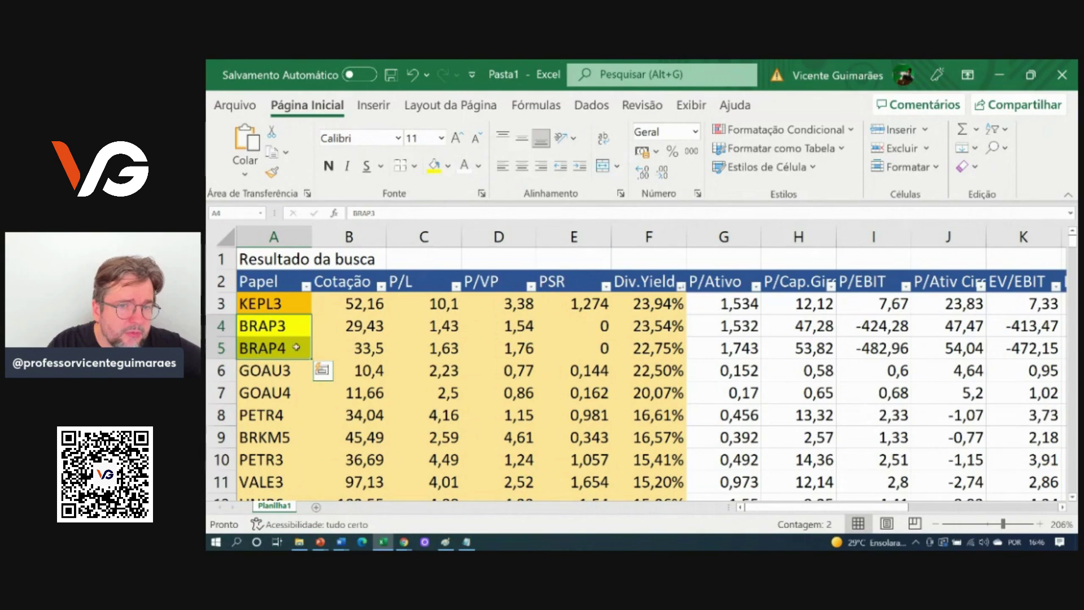
{"action": "left_click", "coordinate": [293, 331]}
{"action": "left_click", "coordinate": [293, 341]}
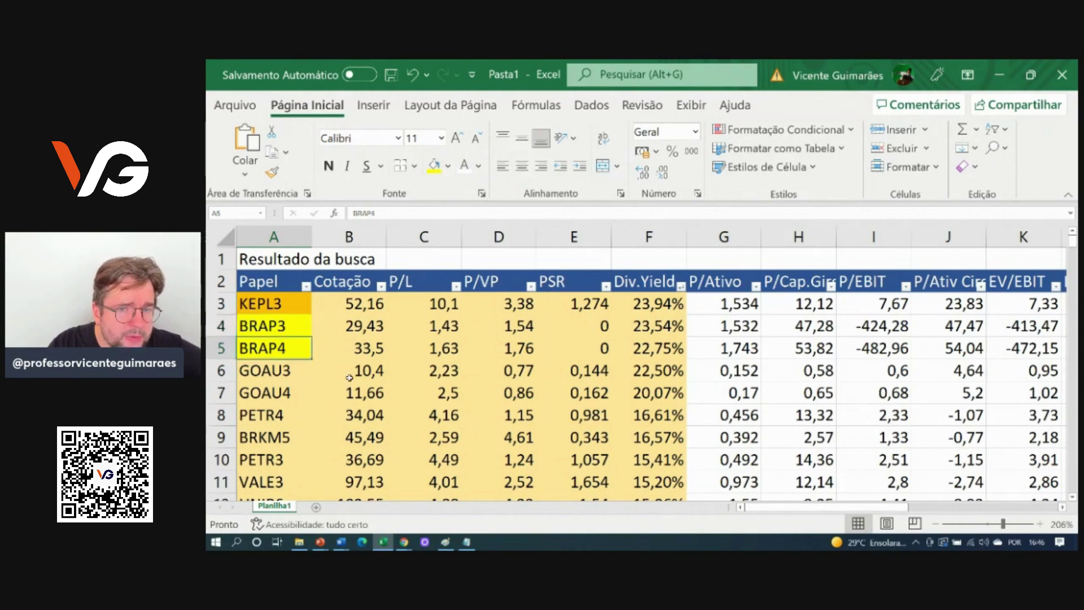
Step: Highlight the GOAU3 and GOAU4 cells in the Papel column with orange fill
{"action": "left_click_drag", "start_coordinate": [310, 373], "coordinate": [298, 388]}
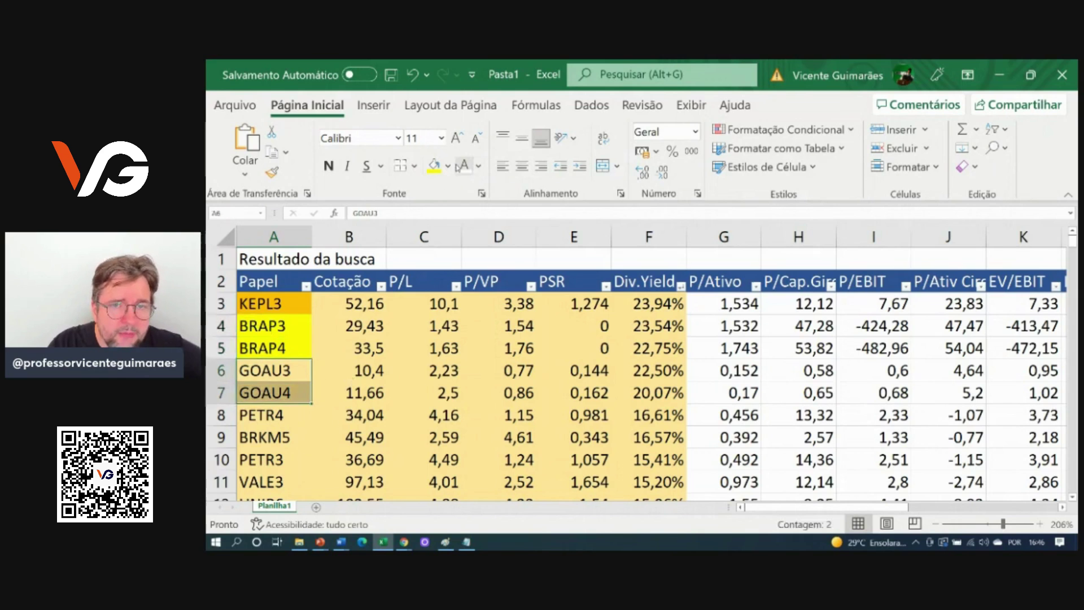
{"action": "scroll", "coordinate": [296, 351], "scroll_direction": "down", "scroll_amount": 1}
{"action": "left_click", "coordinate": [297, 350]}
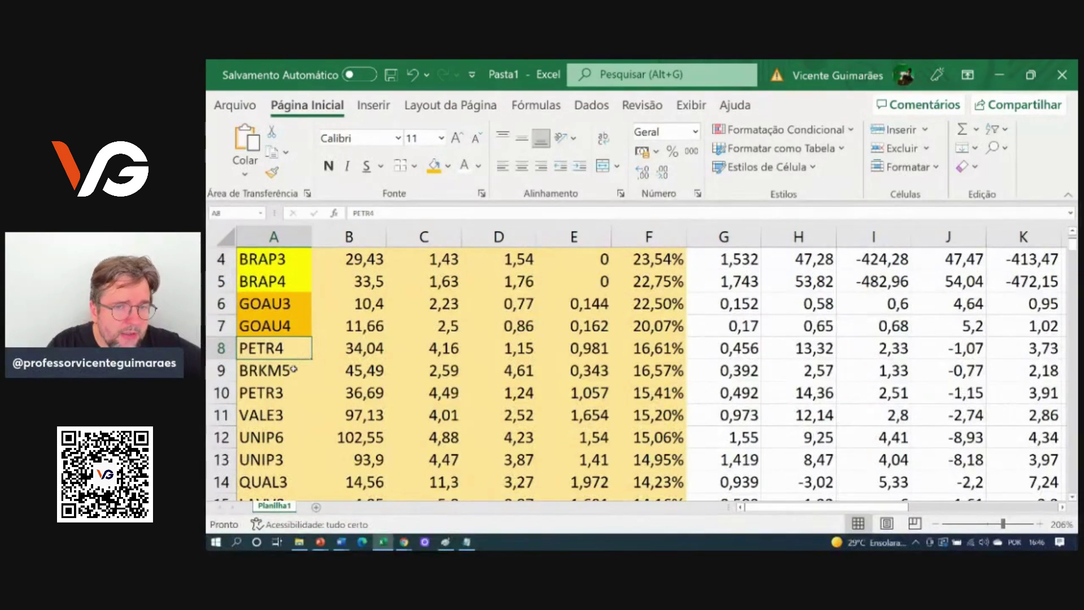
Step: Review the ticker symbols in the Papel column through the list of light-gold top 30 stocks
{"action": "left_click", "coordinate": [289, 439]}
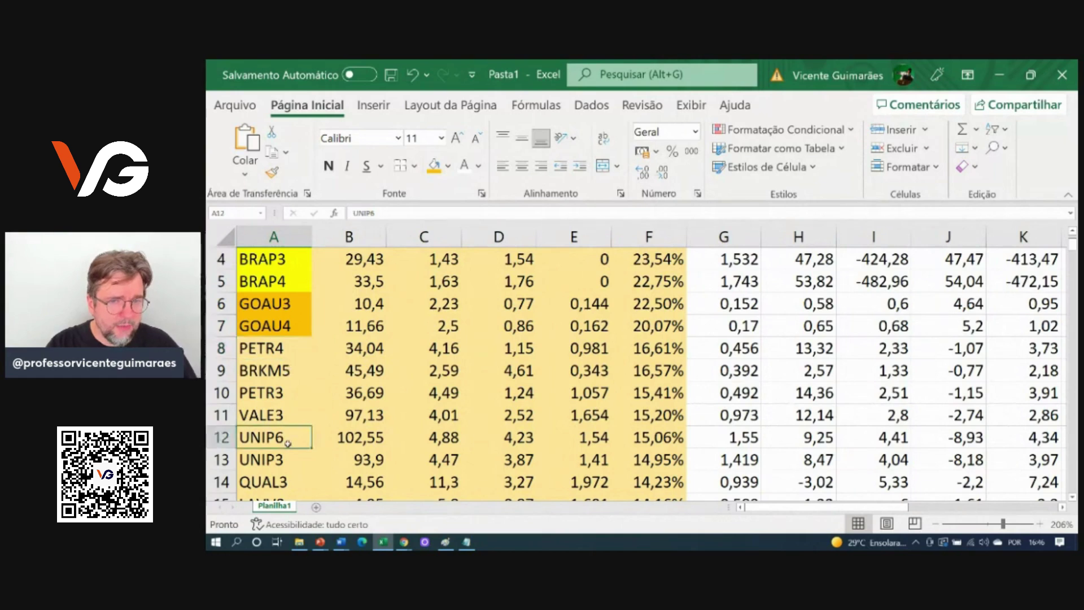
{"action": "scroll", "coordinate": [289, 440], "scroll_direction": "down", "scroll_amount": 1}
{"action": "left_click", "coordinate": [288, 414]}
{"action": "scroll", "coordinate": [287, 408], "scroll_direction": "down", "scroll_amount": 1}
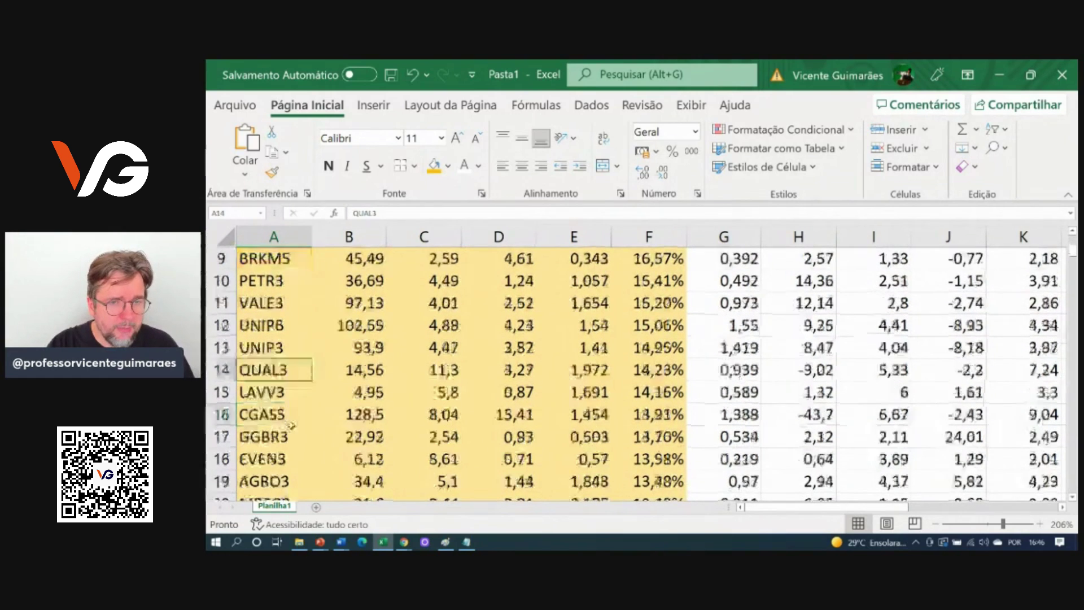
{"action": "left_click", "coordinate": [278, 371]}
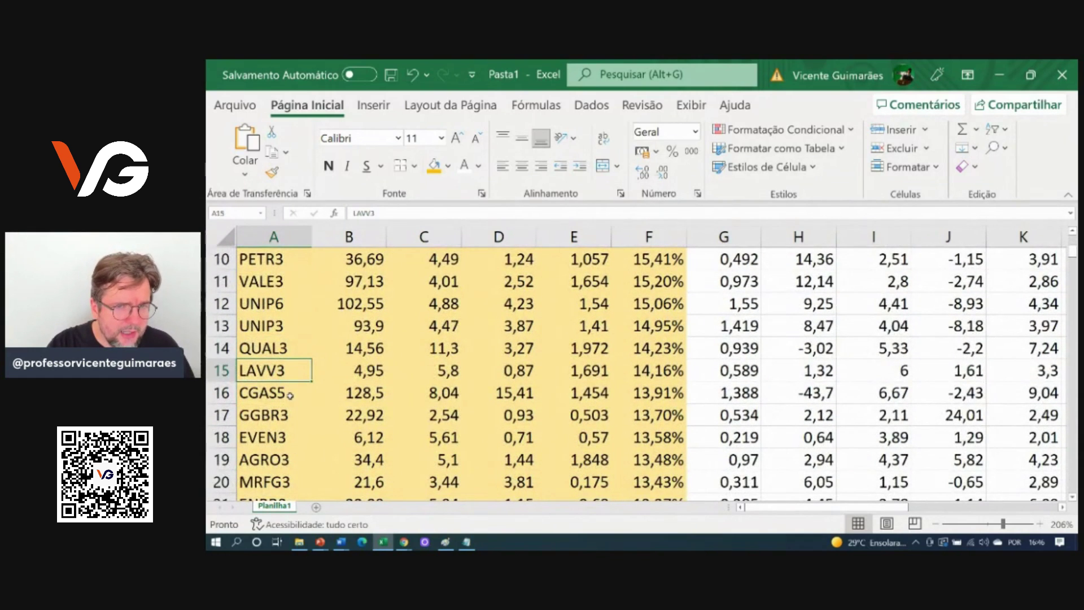
{"action": "left_click", "coordinate": [281, 399]}
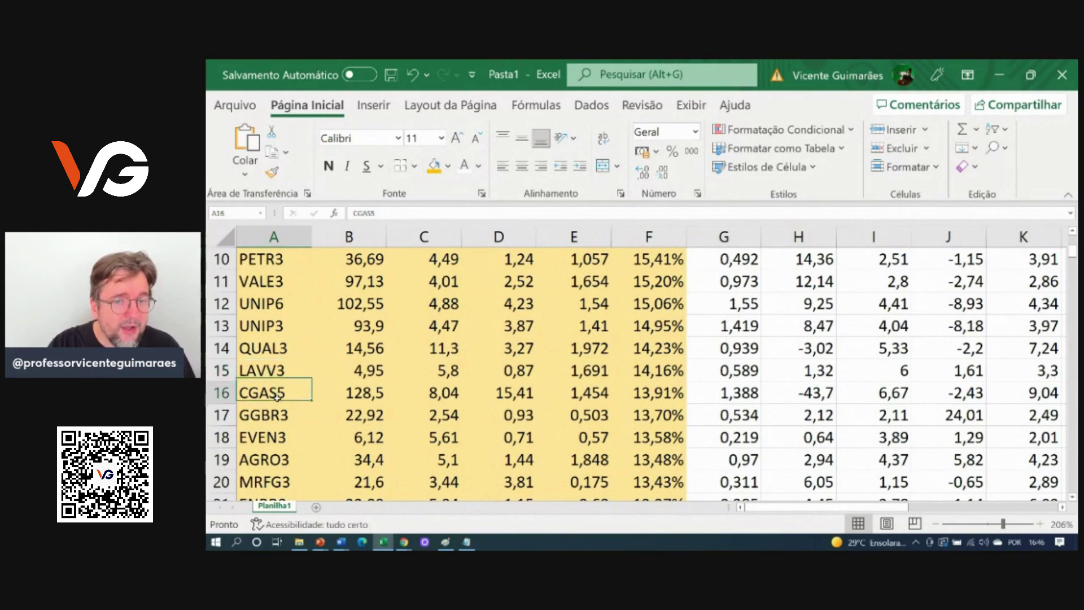
{"action": "left_click", "coordinate": [288, 418]}
{"action": "left_click", "coordinate": [289, 438]}
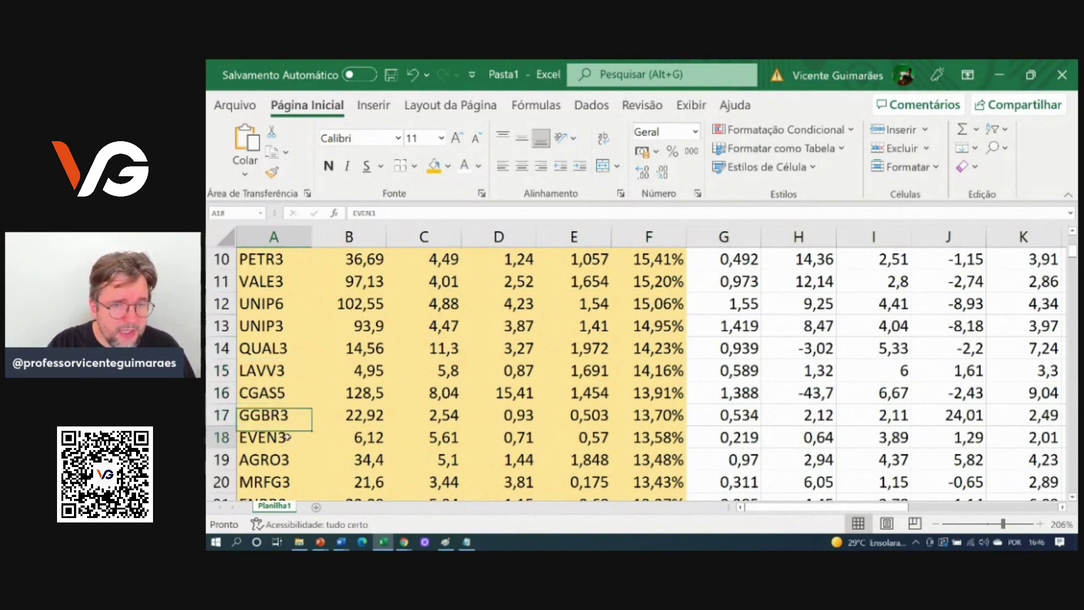
{"action": "scroll", "coordinate": [292, 418], "scroll_direction": "down", "scroll_amount": 1}
{"action": "left_click", "coordinate": [283, 395]}
{"action": "left_click", "coordinate": [286, 415]}
{"action": "scroll", "coordinate": [317, 415], "scroll_direction": "down", "scroll_amount": 2}
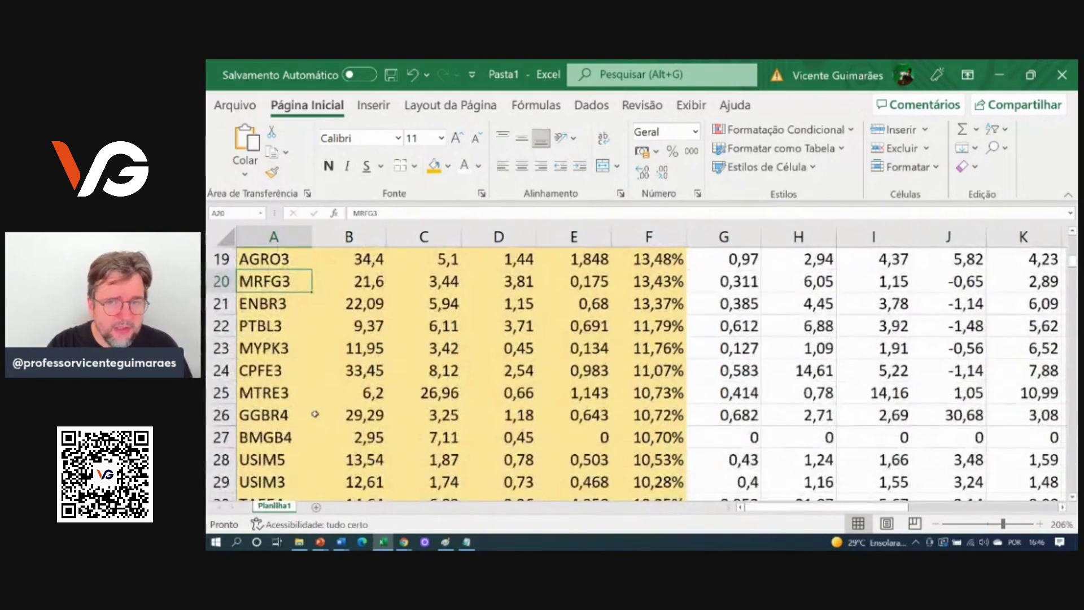
{"action": "scroll", "coordinate": [316, 414], "scroll_direction": "down", "scroll_amount": 2}
Step: Delete all sheet rows below the light-gold top 30 stocks, from row 33 (CPLE3) through row 230
{"action": "left_click_drag", "start_coordinate": [661, 415], "coordinate": [265, 303]}
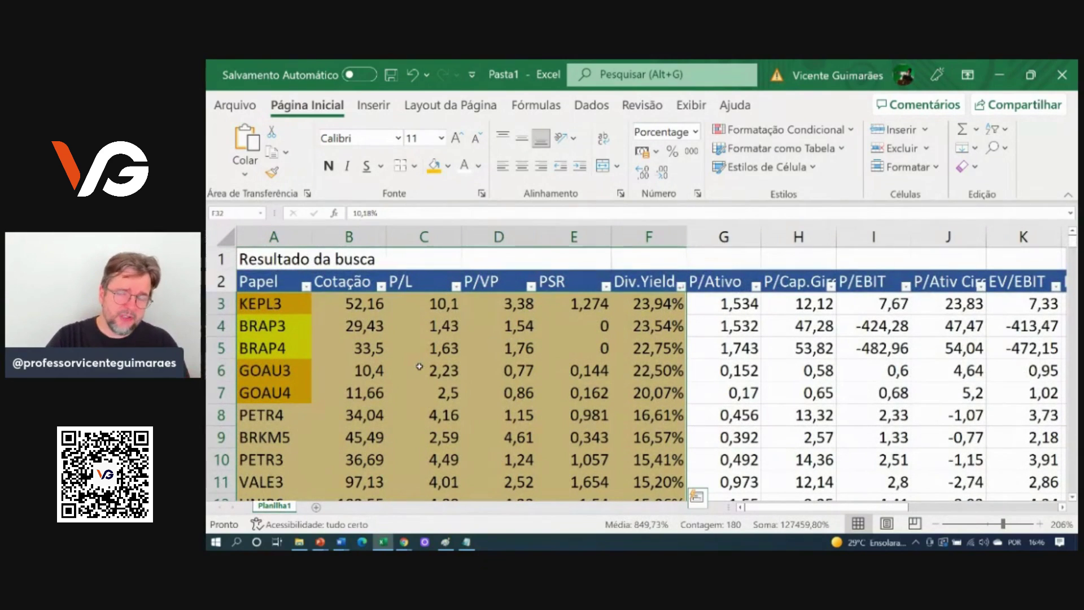
{"action": "scroll", "coordinate": [395, 377], "scroll_direction": "down", "scroll_amount": 9}
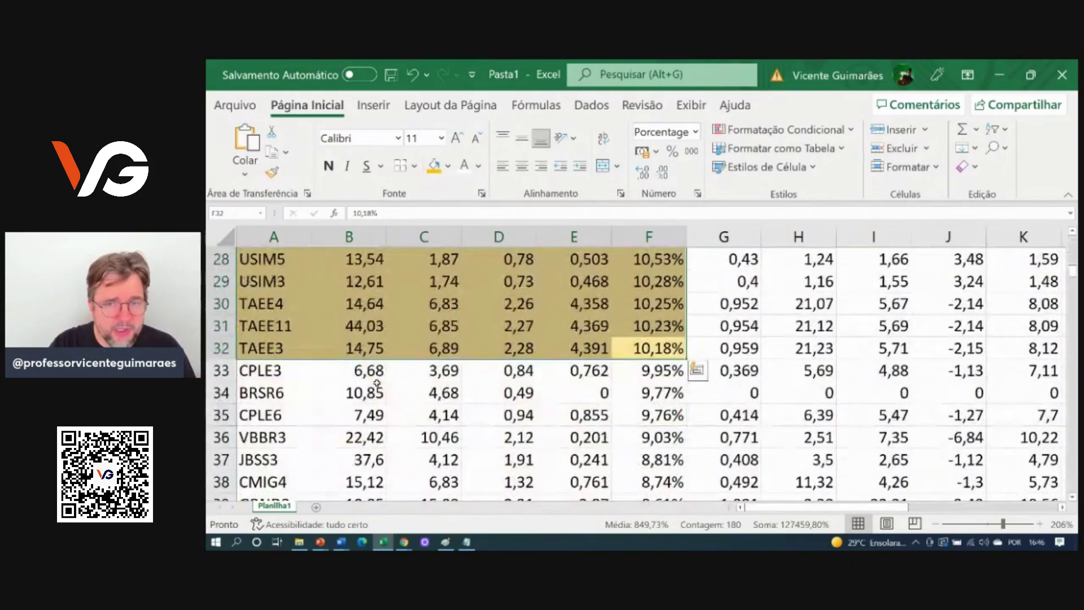
{"action": "left_click_drag", "start_coordinate": [221, 371], "coordinate": [221, 459]}
{"action": "left_click", "coordinate": [932, 150]}
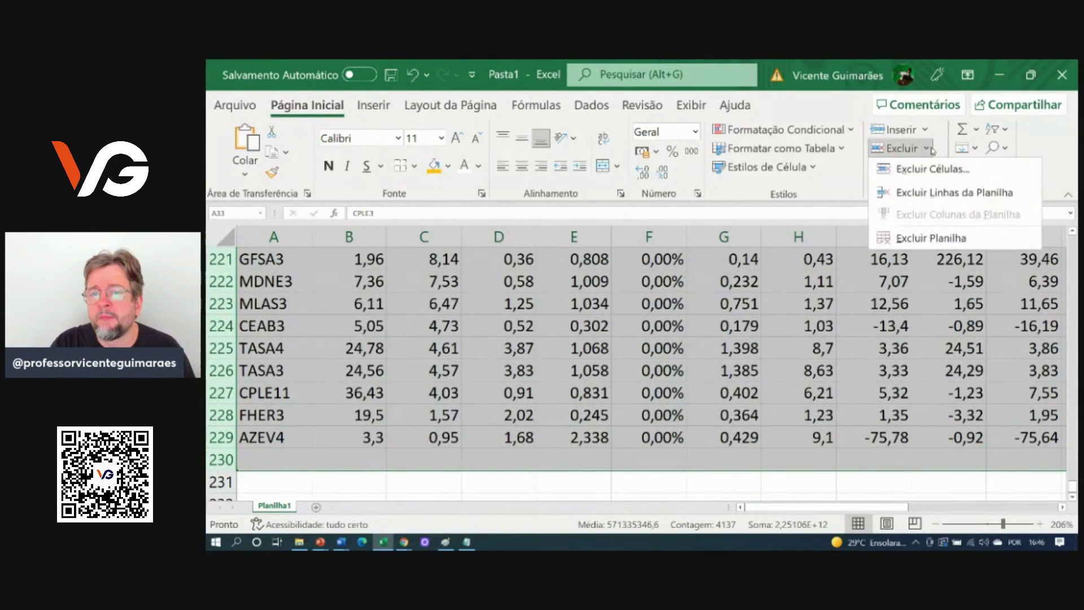
{"action": "left_click", "coordinate": [938, 186]}
{"action": "scroll", "coordinate": [723, 379], "scroll_direction": "up", "scroll_amount": 9}
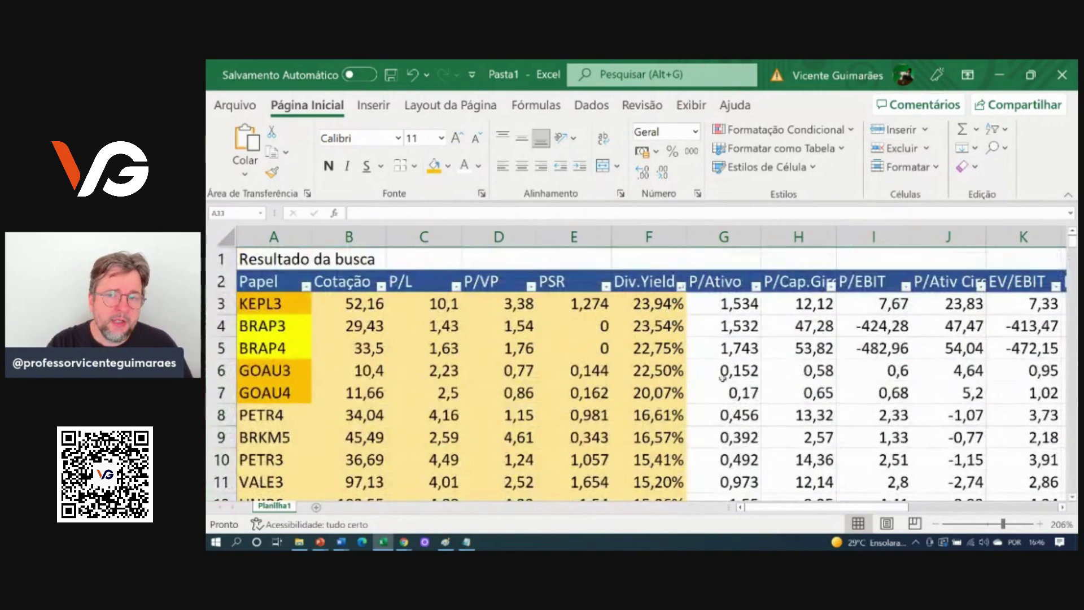
Step: Enter the criterion "ABAIXO DE 10" in cell C1 above the P/L header and wrap its text
{"action": "left_click", "coordinate": [665, 240]}
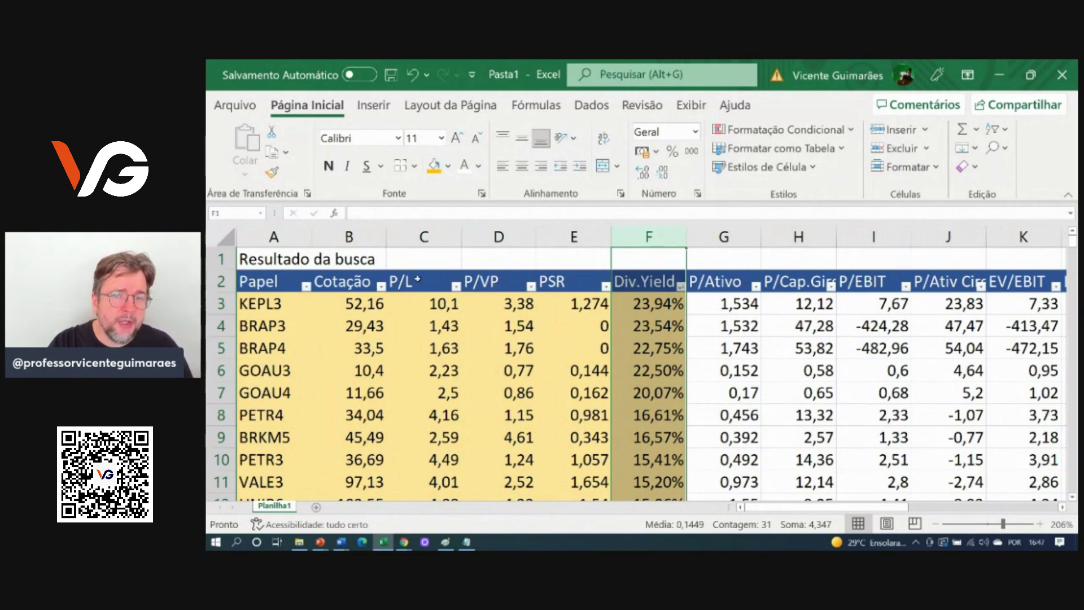
{"action": "left_click", "coordinate": [423, 256]}
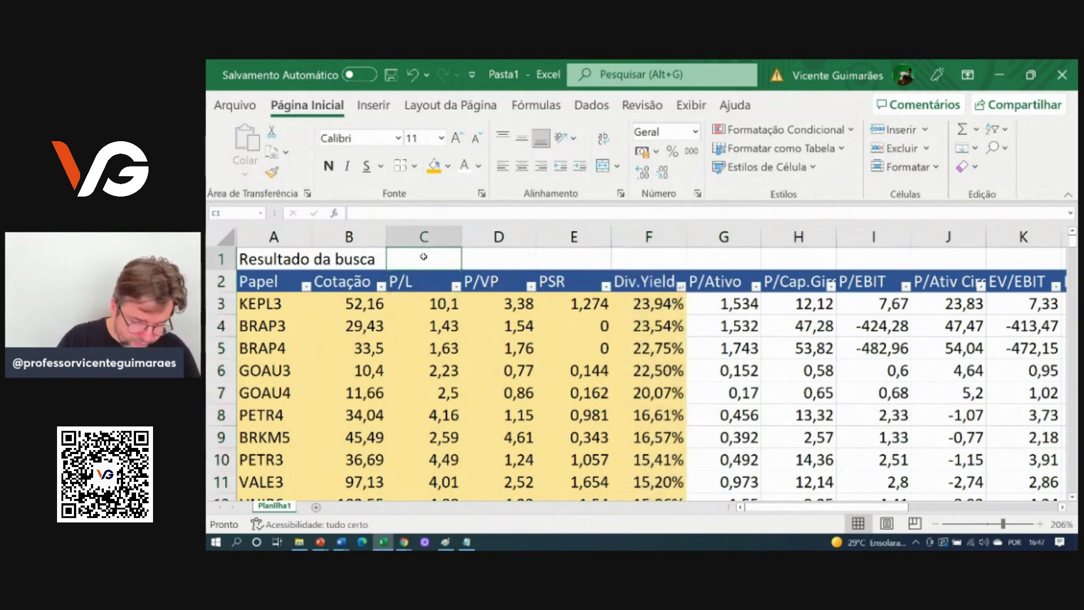
{"action": "type", "text": "ACIM"}
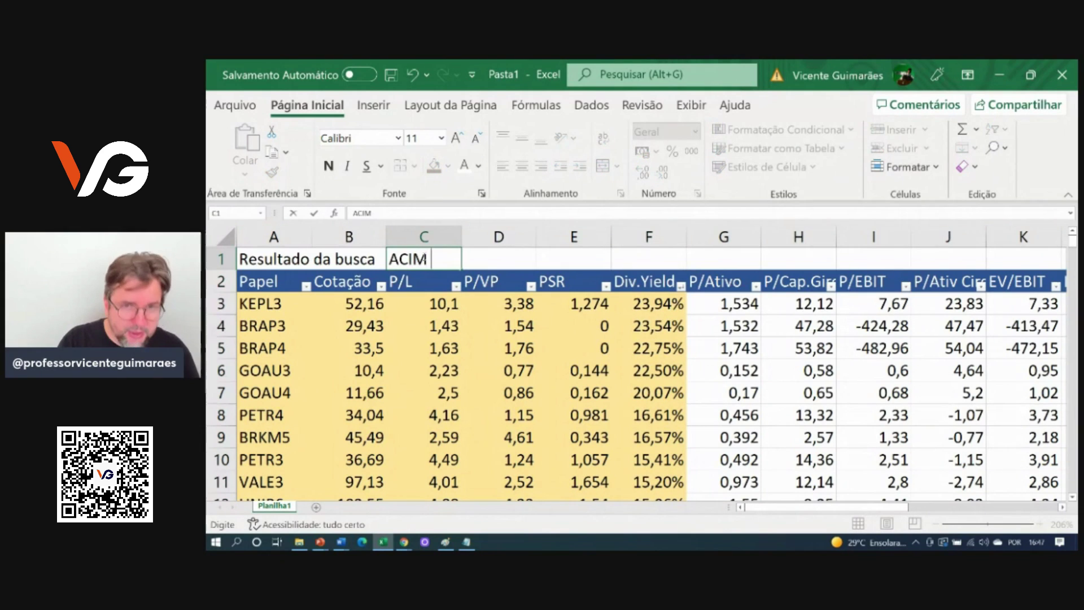
{"action": "type", "text": "A"}
{"action": "key", "text": "BackSpace"}
{"action": "key", "text": "BackSpace"}
{"action": "key", "text": "BackSpace"}
{"action": "key", "text": "BackSpace"}
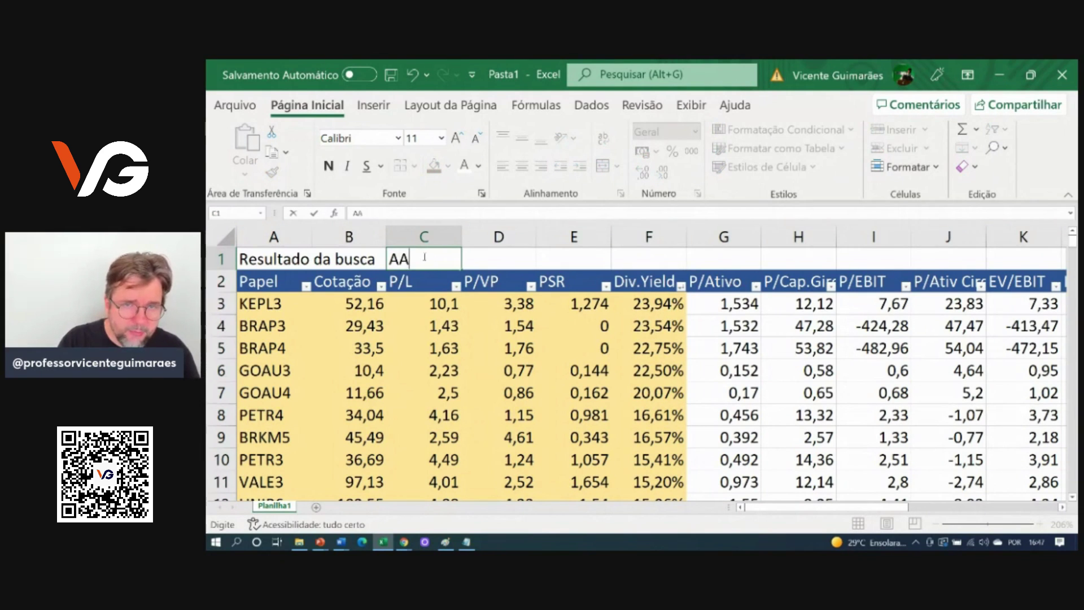
{"action": "key", "text": "BackSpace"}
{"action": "type", "text": "AB"}
{"action": "key", "text": "BackSpace"}
{"action": "key", "text": "BackSpace"}
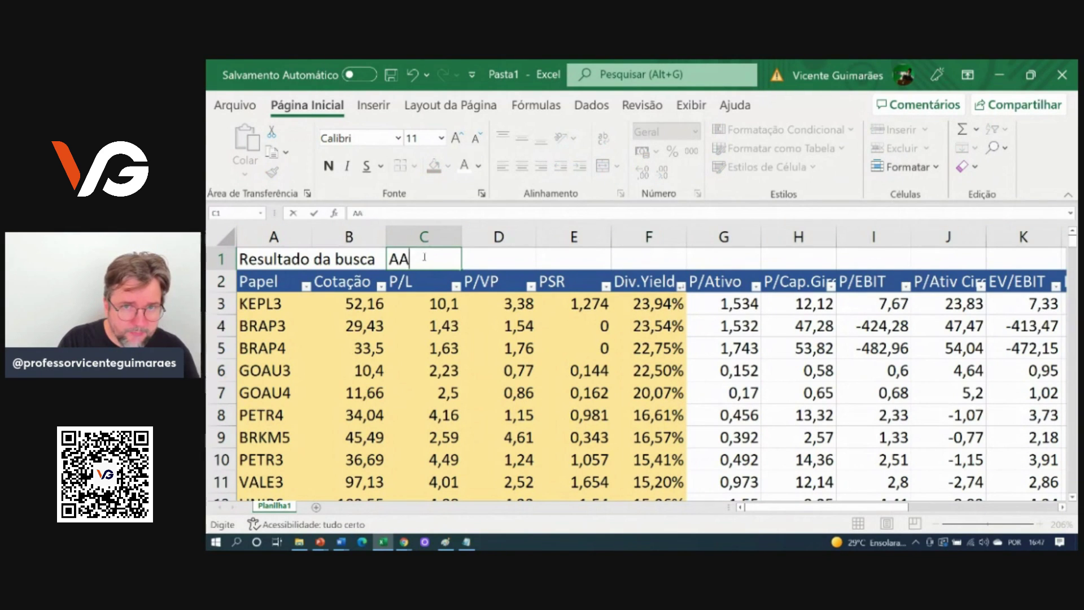
{"action": "type", "text": "BAIXO DE"}
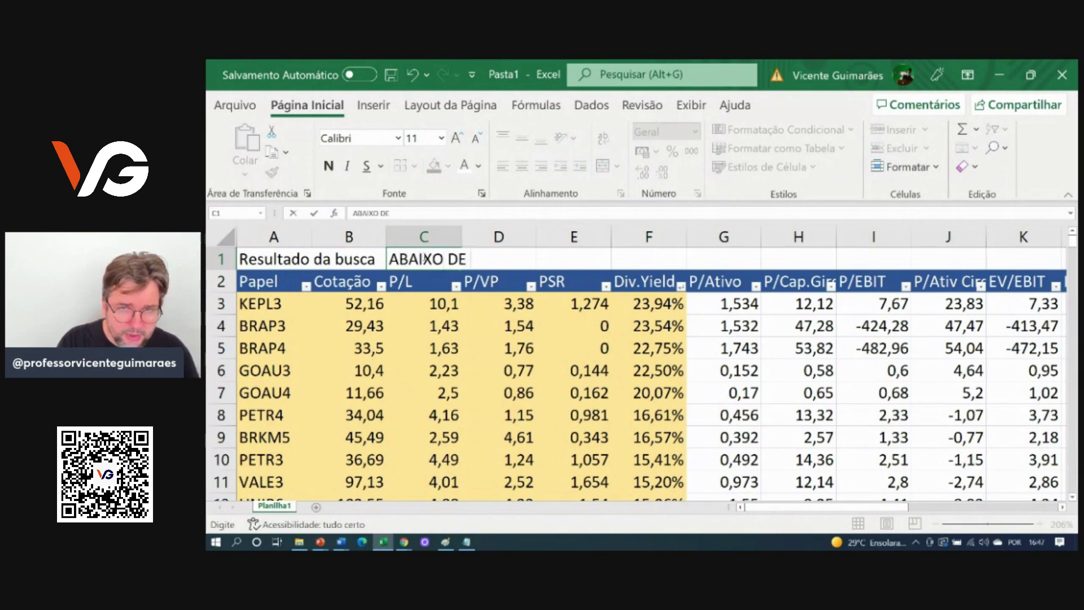
{"action": "type", "text": " 10"}
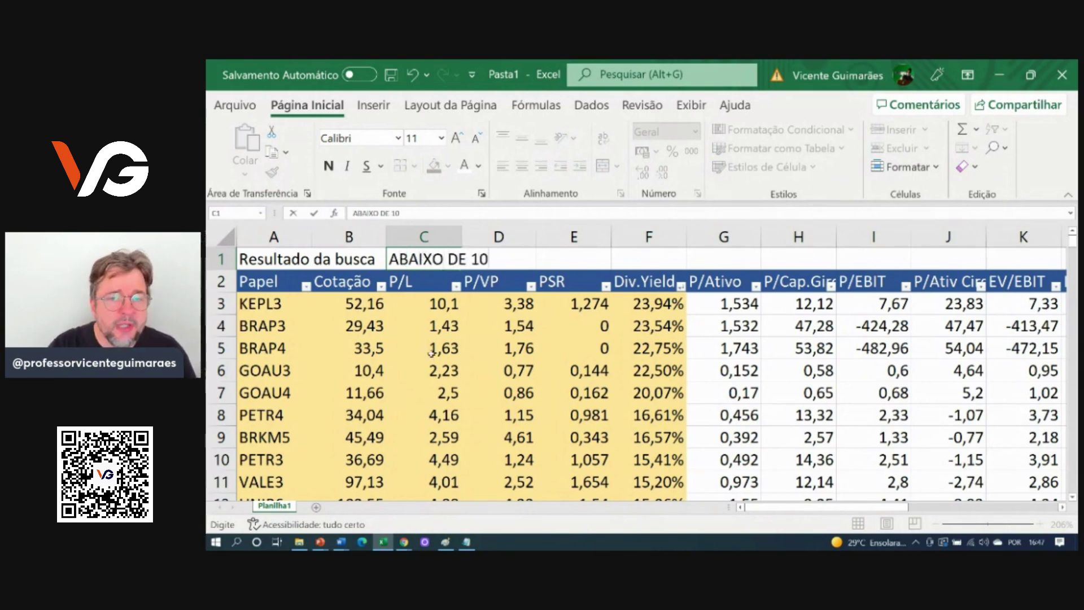
{"action": "key", "text": "Return"}
{"action": "key", "text": "Up"}
{"action": "key", "text": "alt+h"}
{"action": "key", "text": "w"}
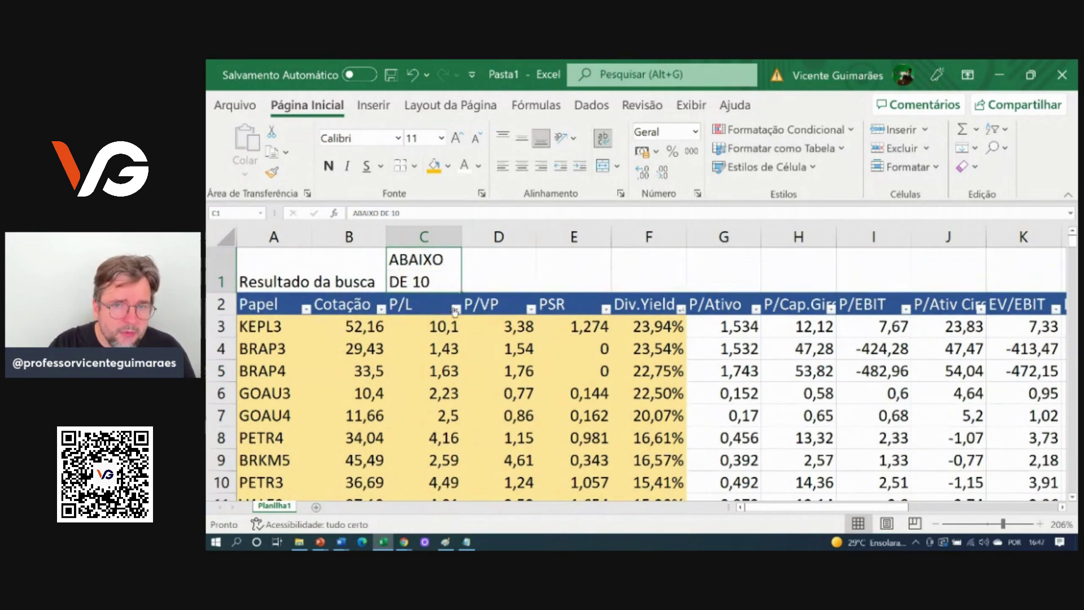
Step: Sort the table by P/L from largest to smallest and check the stocks with a P/L above 10
{"action": "left_click", "coordinate": [455, 309]}
{"action": "left_click", "coordinate": [370, 271]}
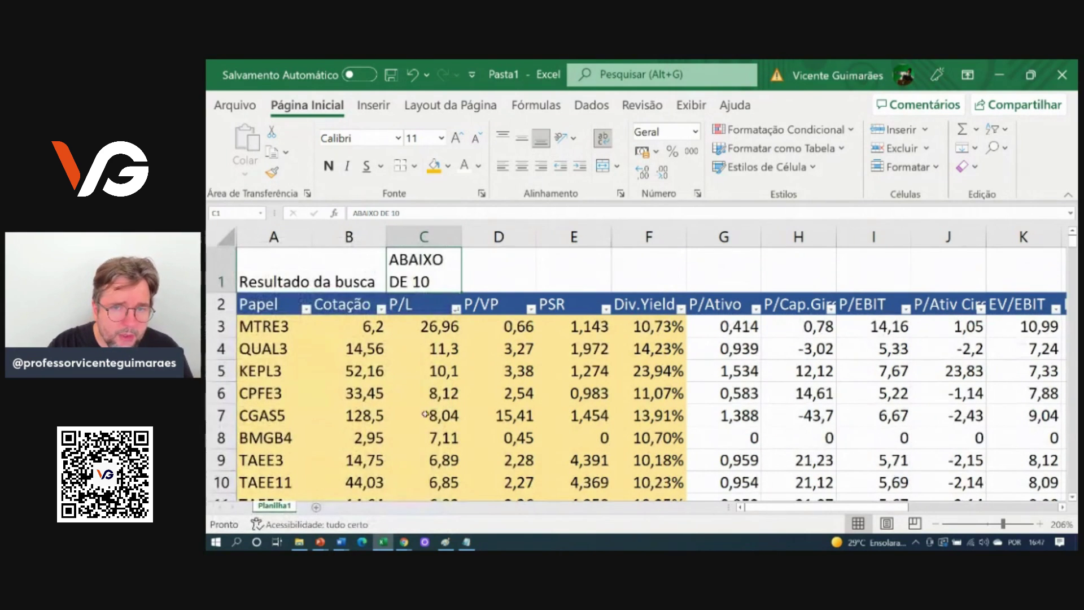
{"action": "left_click", "coordinate": [426, 333]}
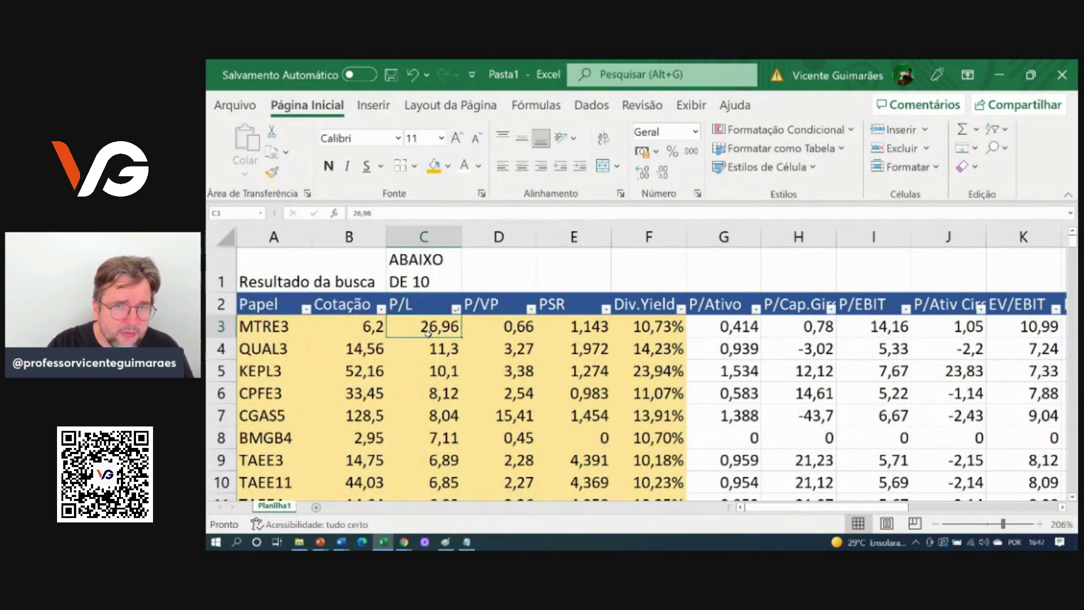
{"action": "left_click", "coordinate": [434, 350]}
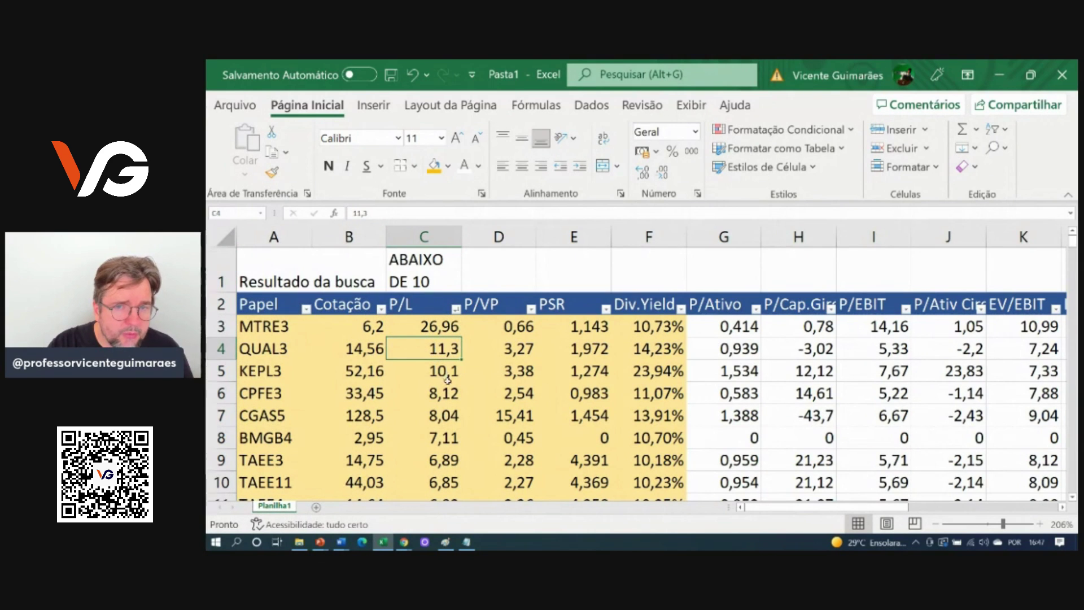
{"action": "left_click", "coordinate": [436, 376]}
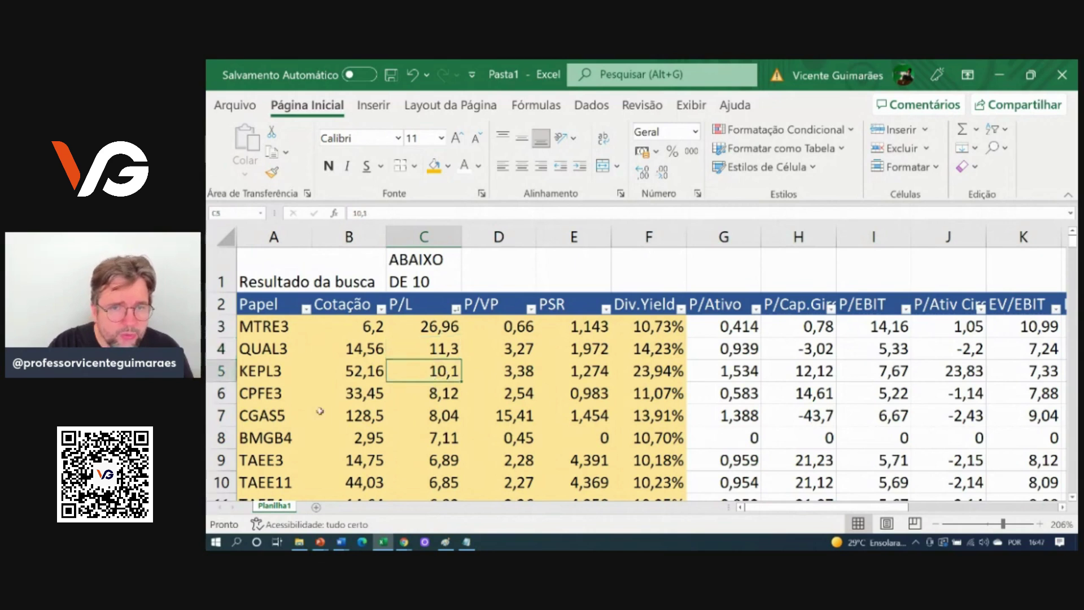
Step: Delete the sheet rows of the stocks with a P/L above 10: MTRE3, QUAL3 and KEPL3
{"action": "left_click_drag", "start_coordinate": [221, 371], "coordinate": [222, 328]}
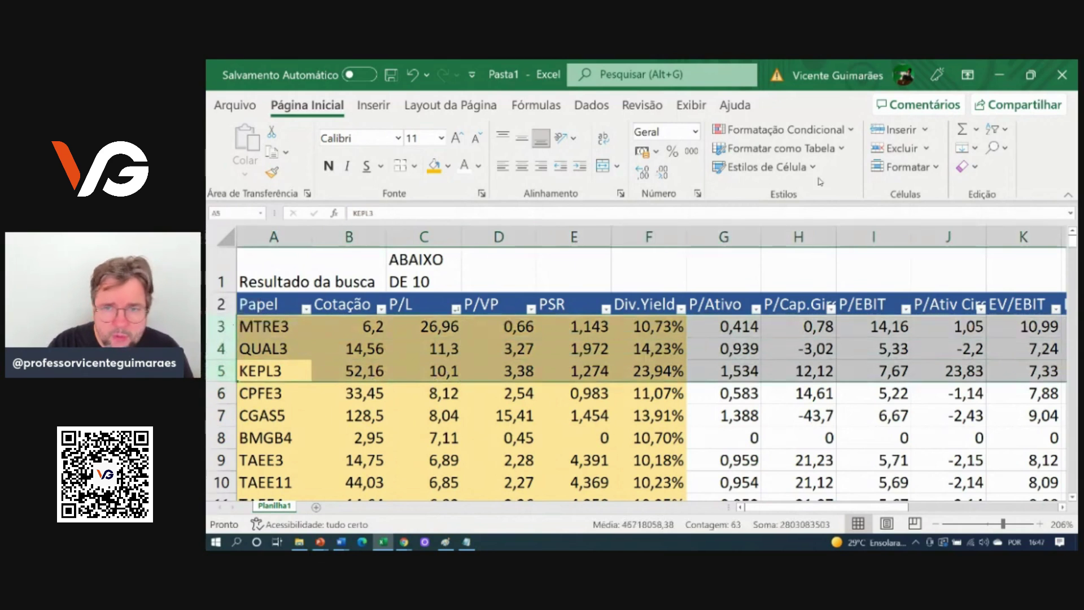
{"action": "left_click", "coordinate": [920, 148]}
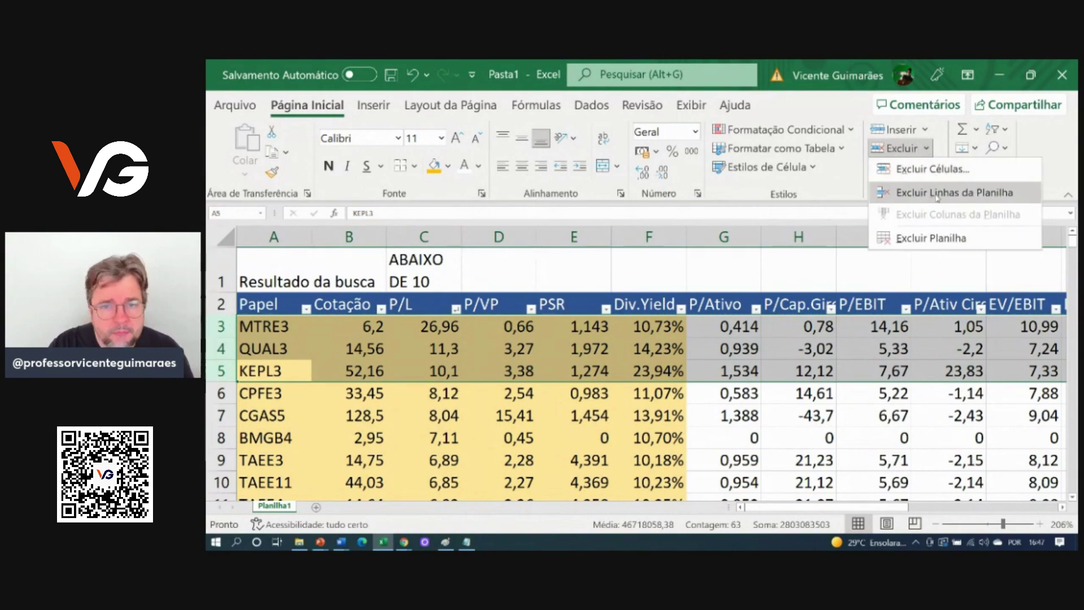
{"action": "left_click", "coordinate": [937, 195]}
{"action": "left_click", "coordinate": [464, 449]}
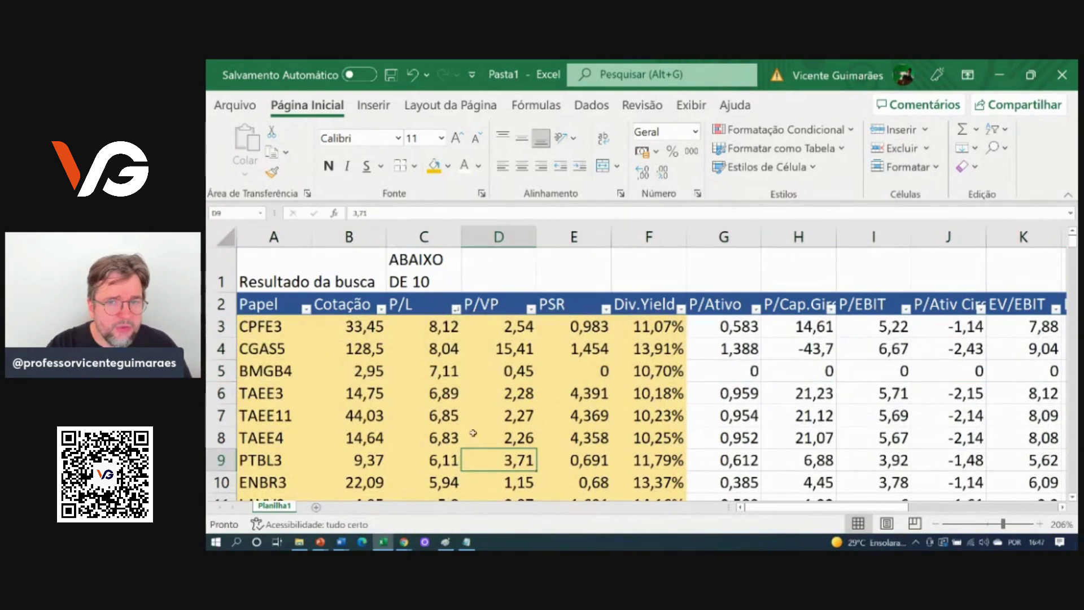
{"action": "scroll", "coordinate": [555, 358], "scroll_direction": "down", "scroll_amount": 4}
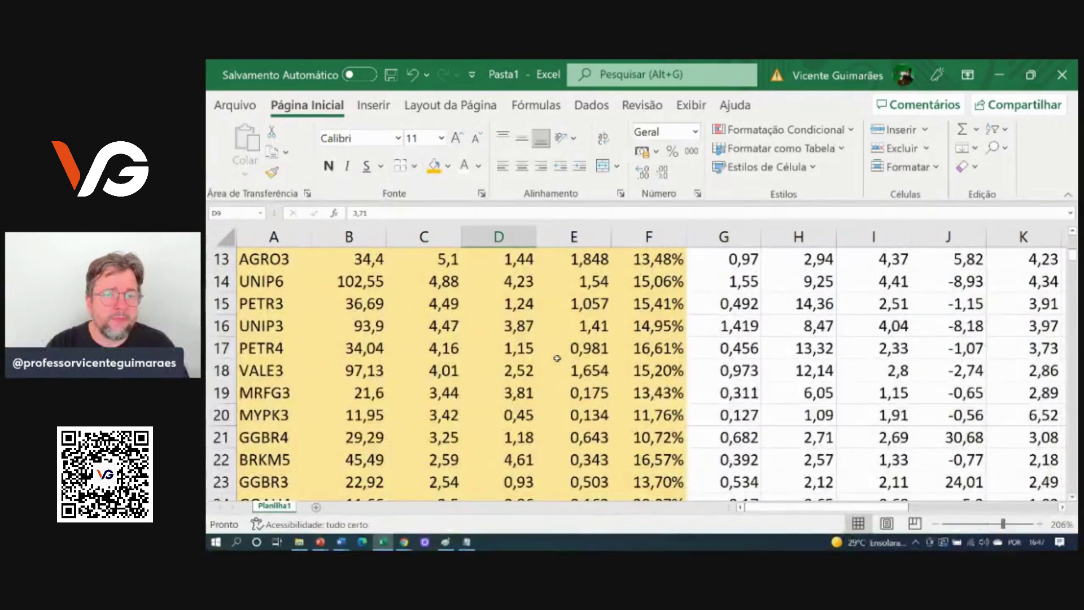
{"action": "scroll", "coordinate": [558, 357], "scroll_direction": "up", "scroll_amount": 4}
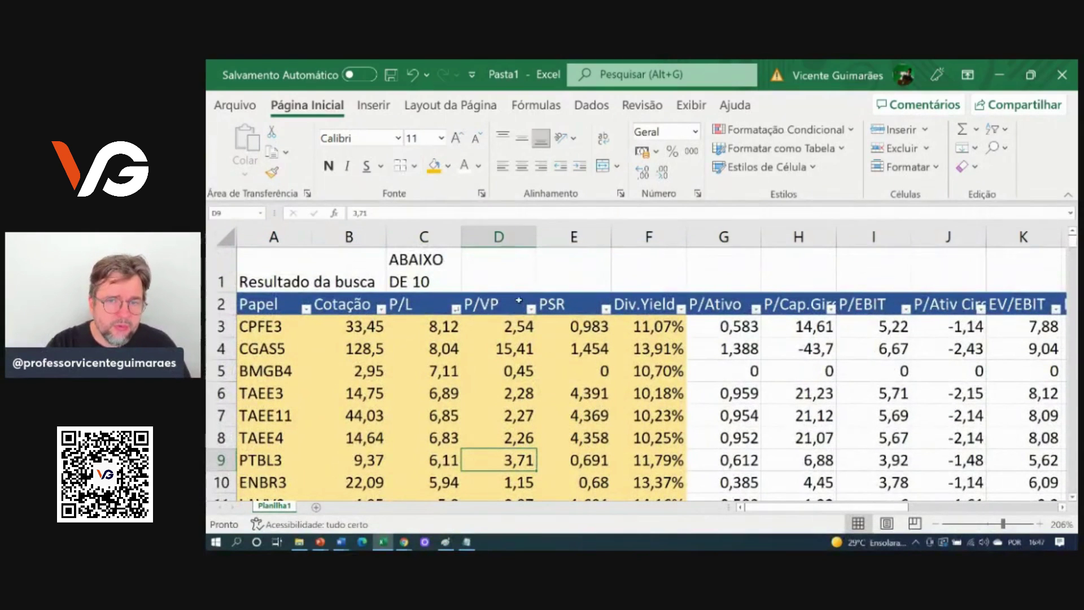
Step: Enter the criterion "P/VP < 2" in cell D1 above the P/VP header
{"action": "left_click", "coordinate": [505, 266]}
{"action": "type", "text": "P"}
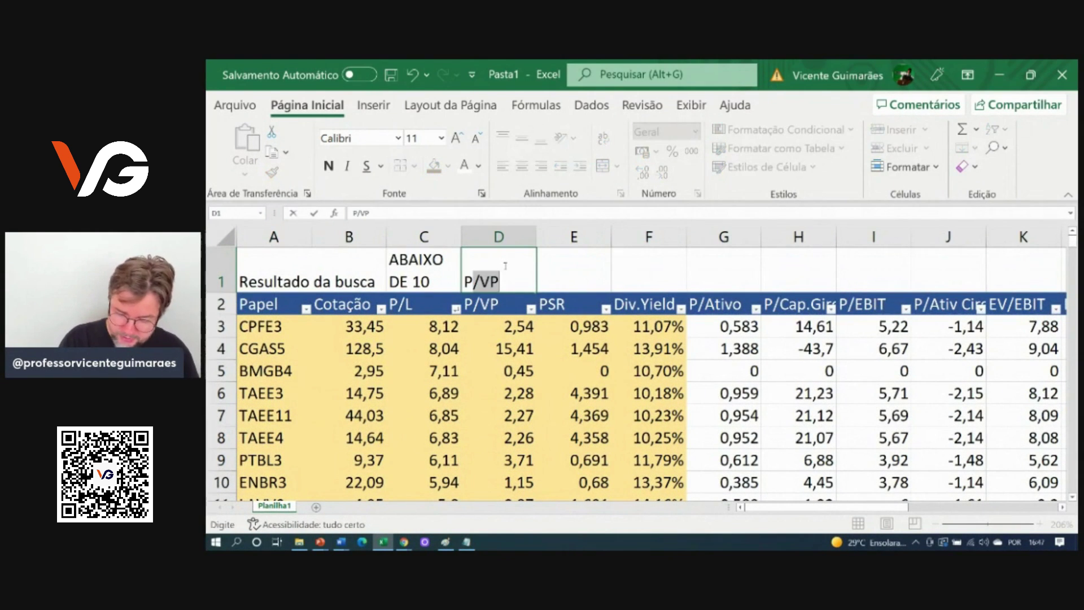
{"action": "type", "text": "/VP "}
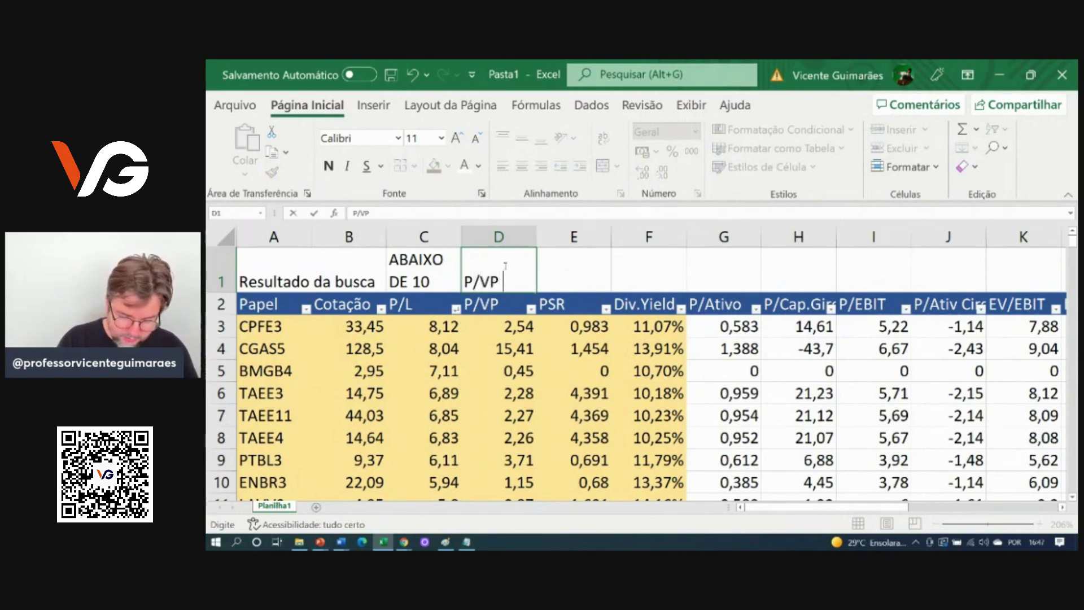
{"action": "type", "text": ", 2"}
{"action": "key", "text": "BackSpace"}
{"action": "key", "text": "BackSpace"}
{"action": "key", "text": "BackSpace"}
{"action": "type", "text": "< 2"}
{"action": "key", "text": "Return"}
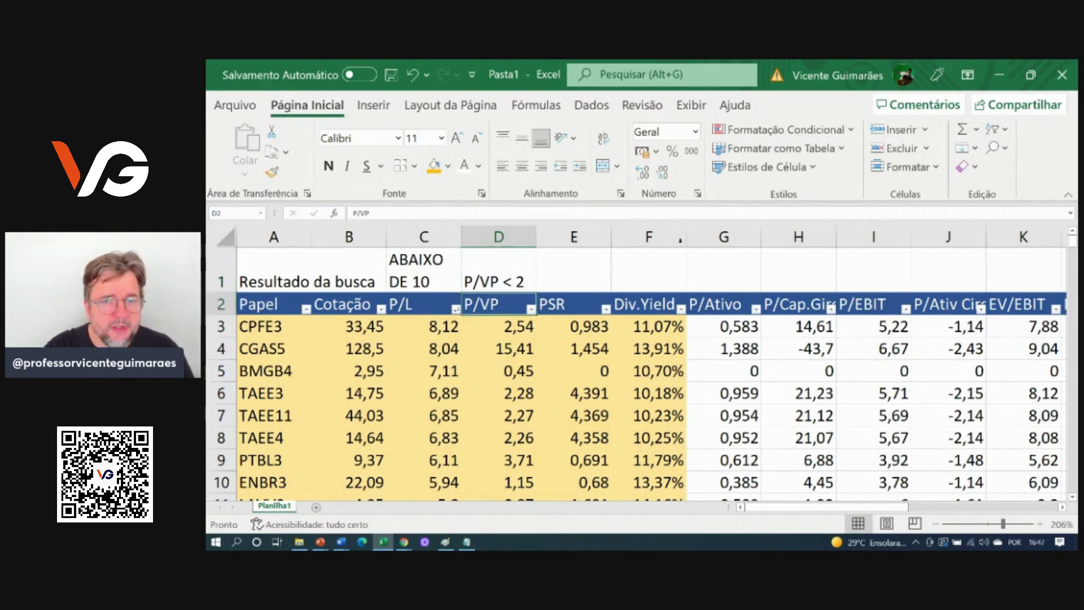
Step: Sort the table by P/VP from smallest to largest and locate where the values exceed 2
{"action": "left_click", "coordinate": [531, 309]}
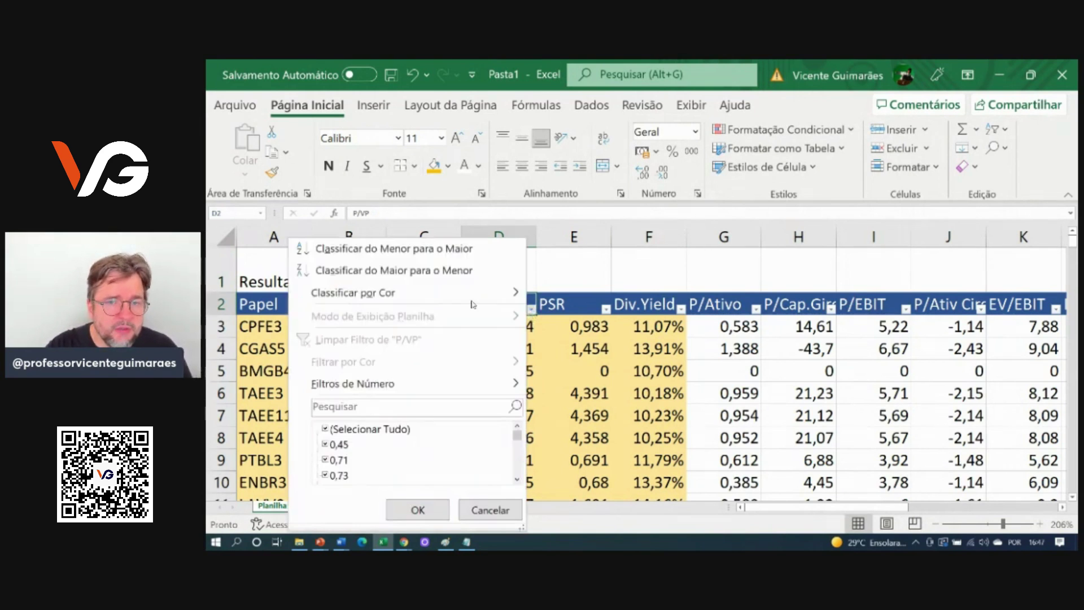
{"action": "left_click", "coordinate": [469, 253]}
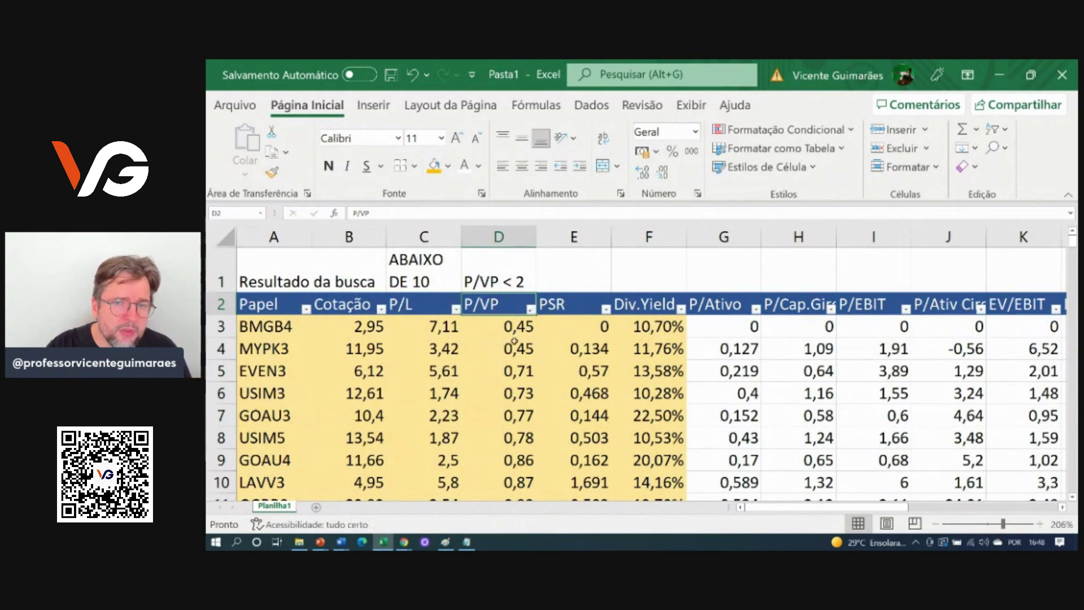
{"action": "scroll", "coordinate": [520, 334], "scroll_direction": "down", "scroll_amount": 2}
{"action": "scroll", "coordinate": [519, 333], "scroll_direction": "up", "scroll_amount": 2}
{"action": "scroll", "coordinate": [514, 342], "scroll_direction": "down", "scroll_amount": 1}
{"action": "scroll", "coordinate": [513, 344], "scroll_direction": "down", "scroll_amount": 1}
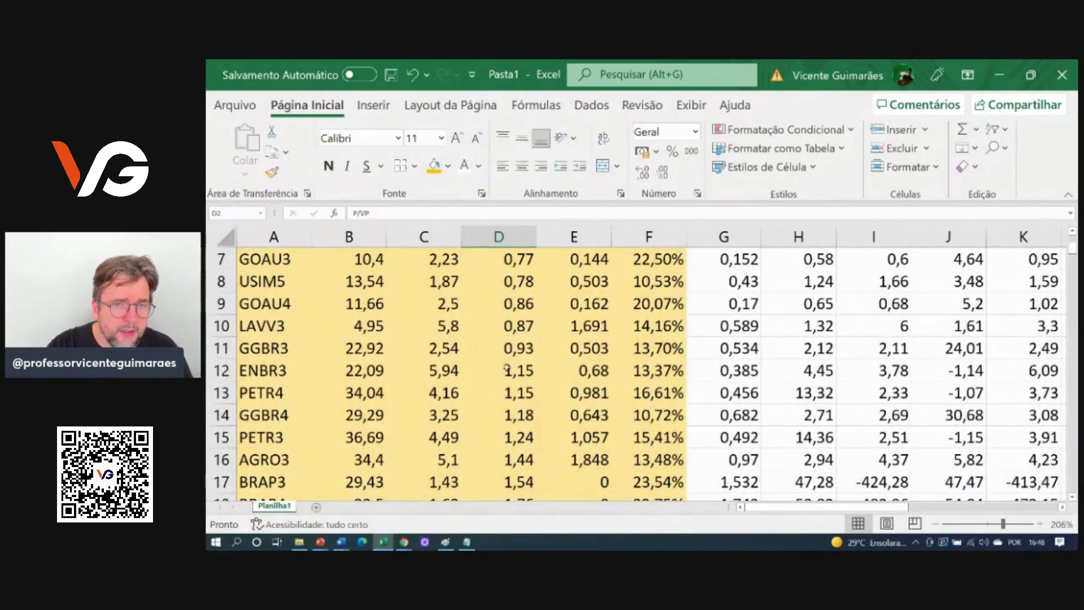
{"action": "scroll", "coordinate": [507, 368], "scroll_direction": "up", "scroll_amount": 2}
{"action": "scroll", "coordinate": [507, 369], "scroll_direction": "down", "scroll_amount": 3}
{"action": "scroll", "coordinate": [507, 369], "scroll_direction": "down", "scroll_amount": 1}
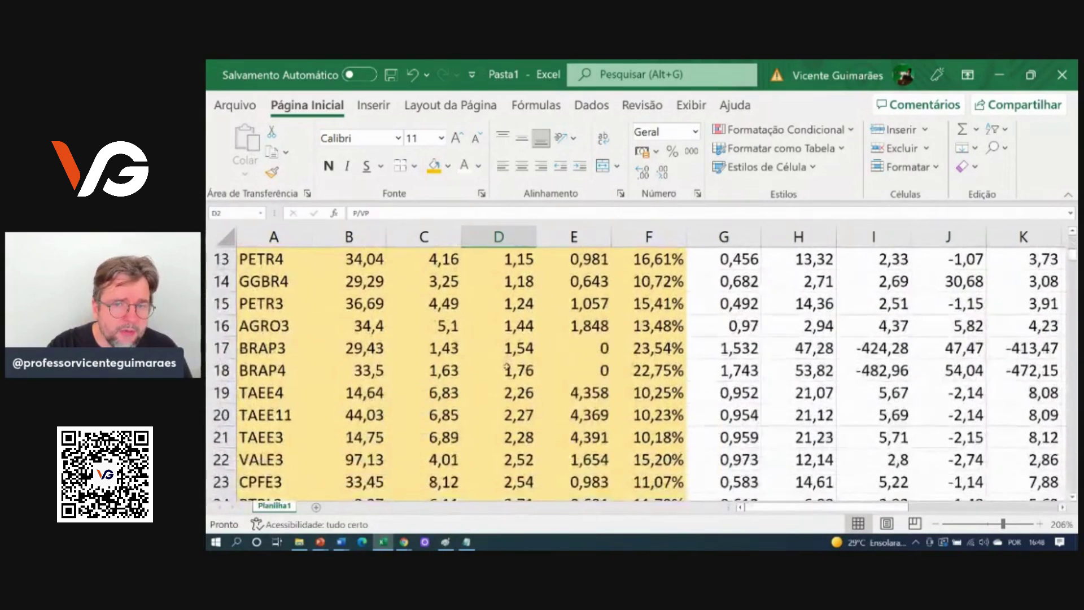
Step: Delete the sheet rows of all stocks with a P/VP above 2, from row 19 (TAEE4) downward
{"action": "left_click_drag", "start_coordinate": [221, 393], "coordinate": [208, 460]}
{"action": "left_click", "coordinate": [926, 150]}
{"action": "left_click", "coordinate": [954, 183]}
{"action": "scroll", "coordinate": [494, 455], "scroll_direction": "up", "scroll_amount": 3}
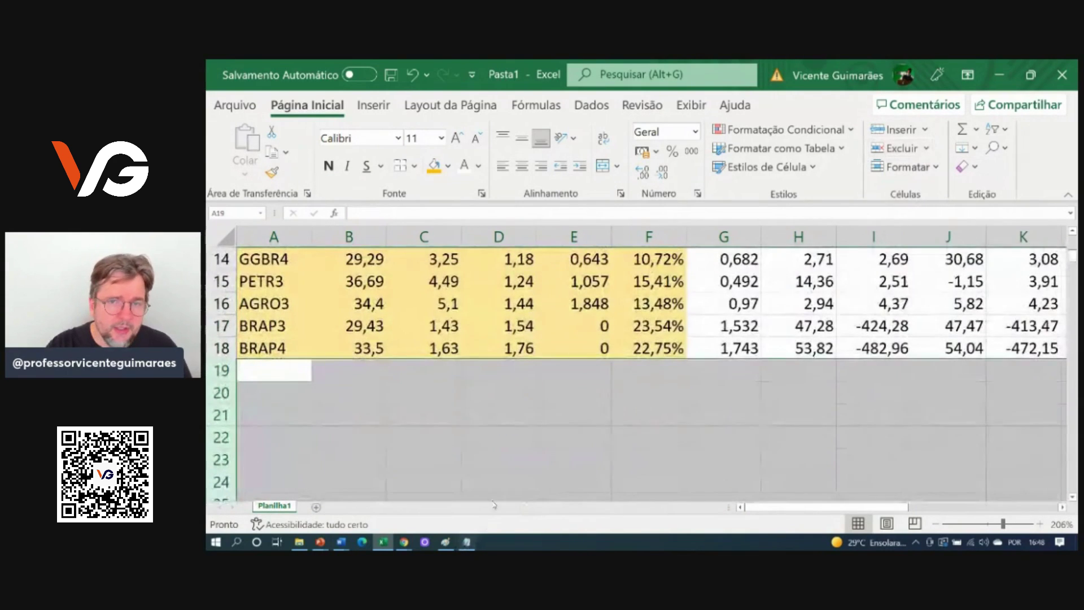
Step: Enter the criterion "PSR < 0,5" in cell E1 above the PSR header
{"action": "scroll", "coordinate": [494, 456], "scroll_direction": "up", "scroll_amount": 3}
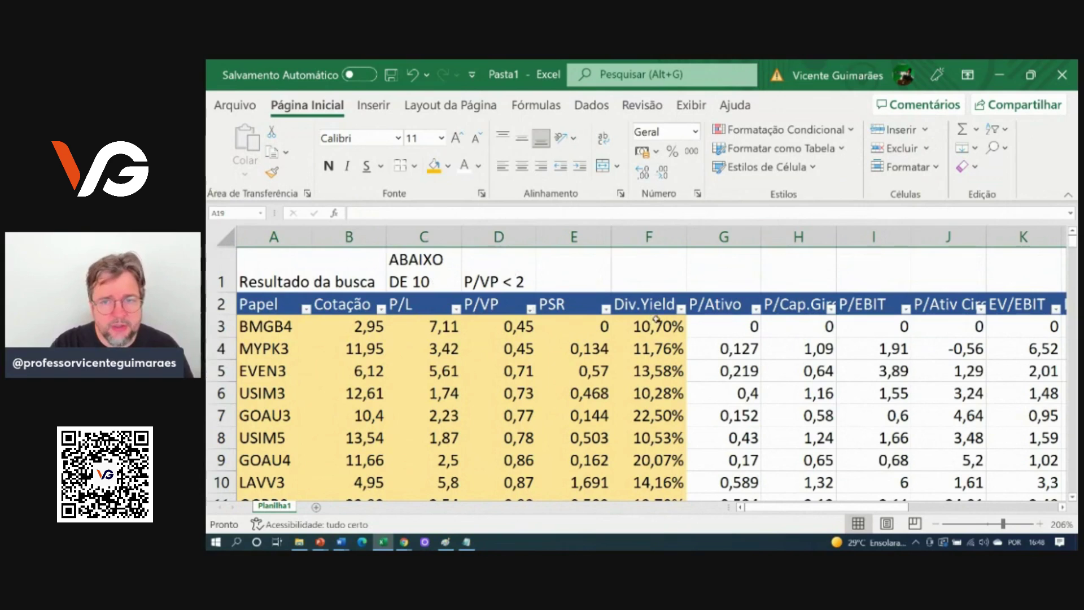
{"action": "left_click", "coordinate": [520, 285]}
{"action": "left_click", "coordinate": [403, 291]}
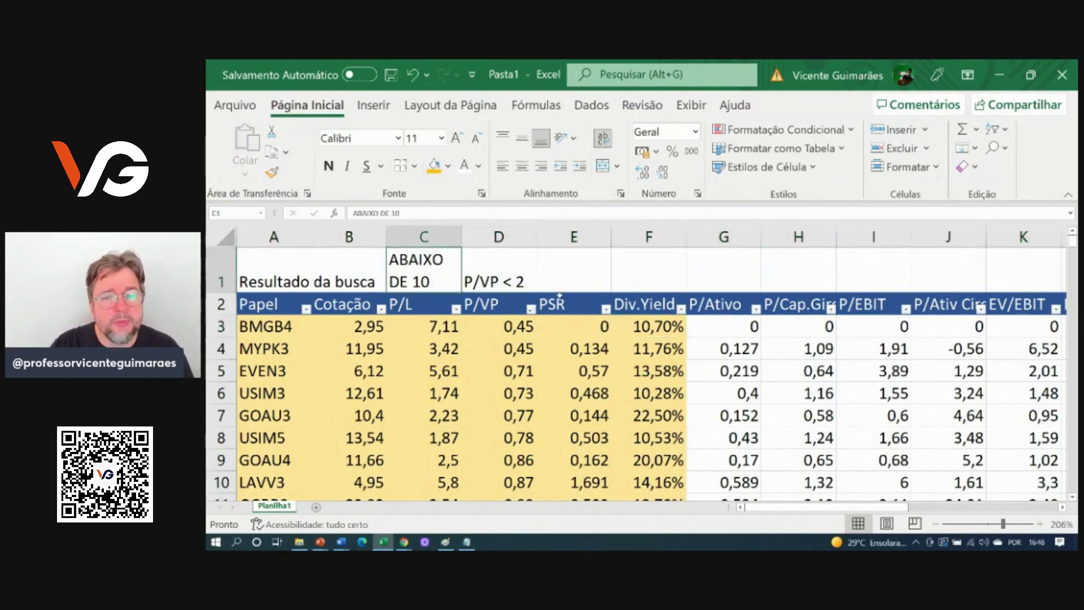
{"action": "left_click", "coordinate": [564, 304]}
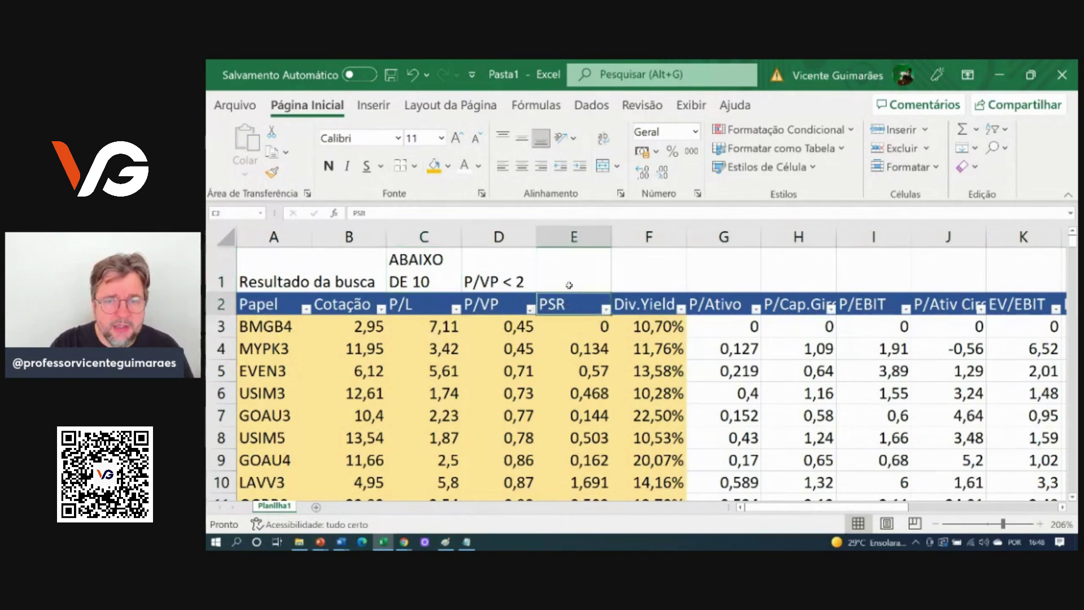
{"action": "left_click", "coordinate": [569, 281]}
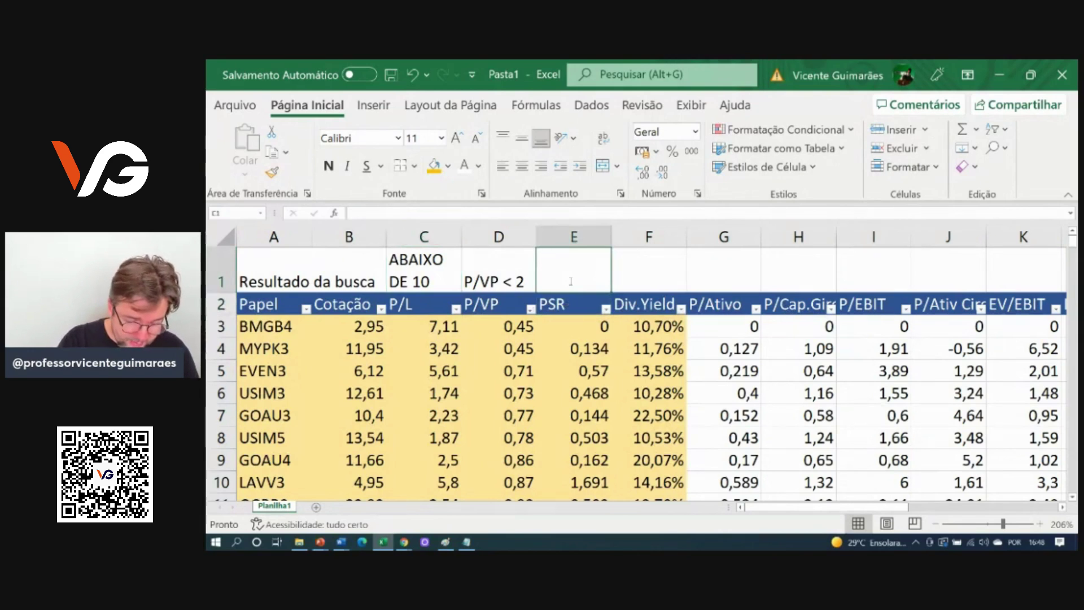
{"action": "type", "text": "PSR"}
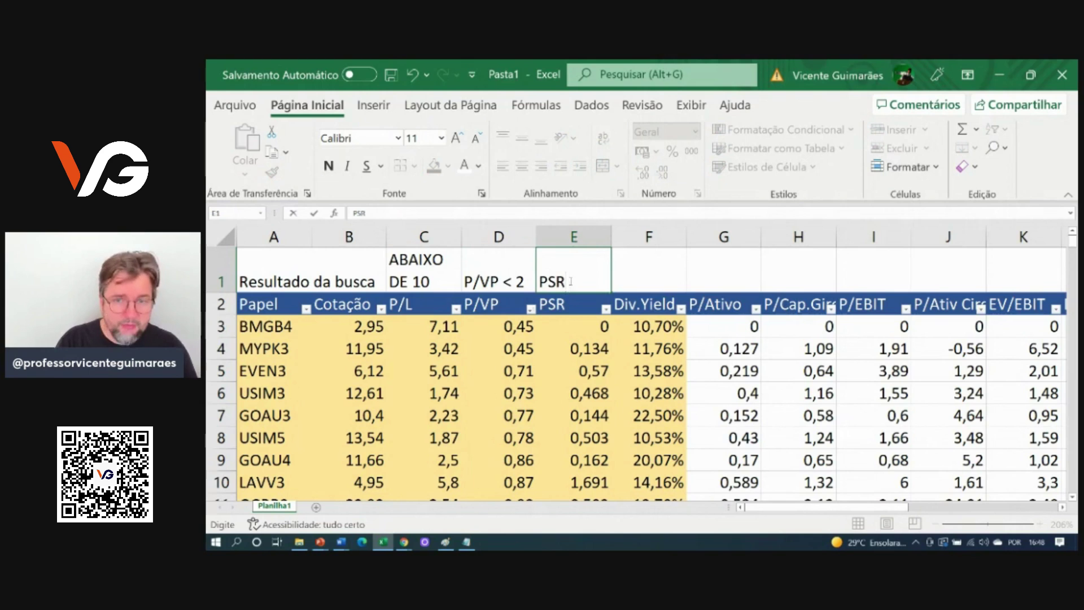
{"action": "type", "text": " < 0"}
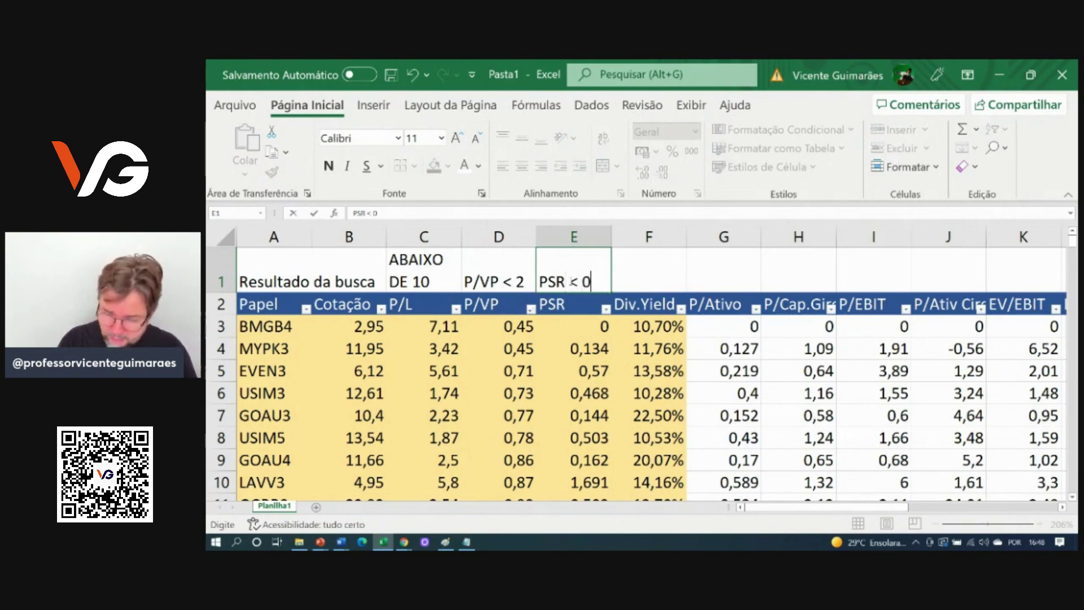
{"action": "type", "text": ",5"}
{"action": "key", "text": "Return"}
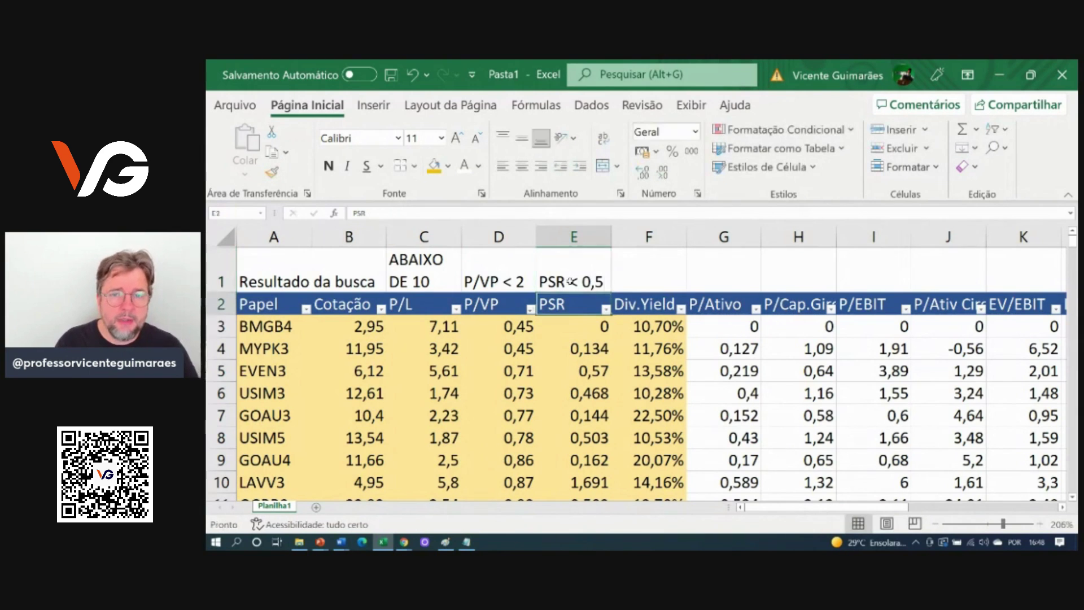
Step: Sort the table by PSR from largest to smallest
{"action": "left_click", "coordinate": [605, 309]}
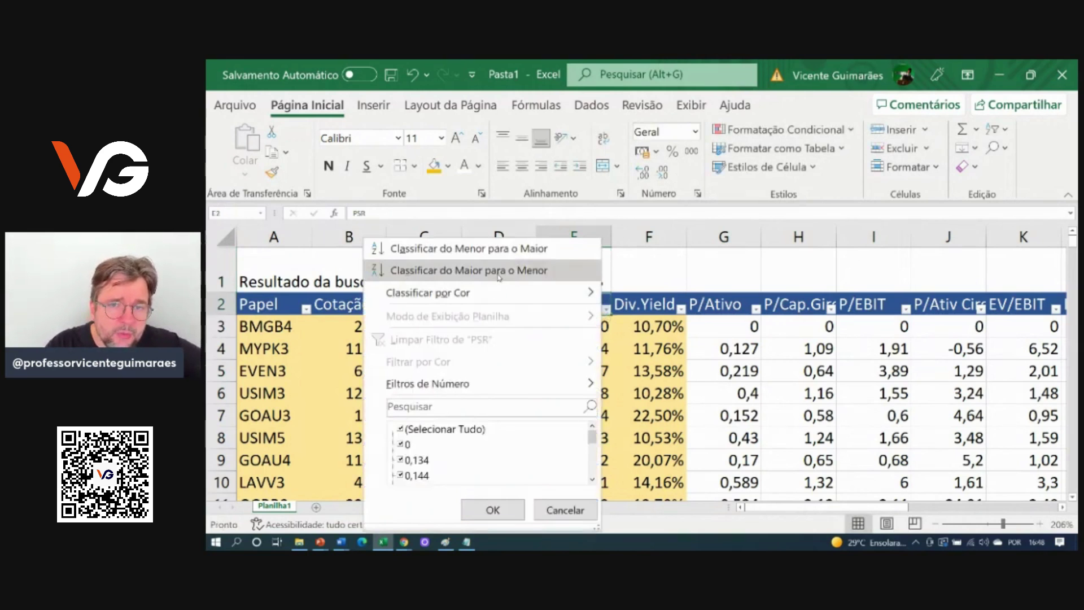
{"action": "left_click", "coordinate": [500, 274]}
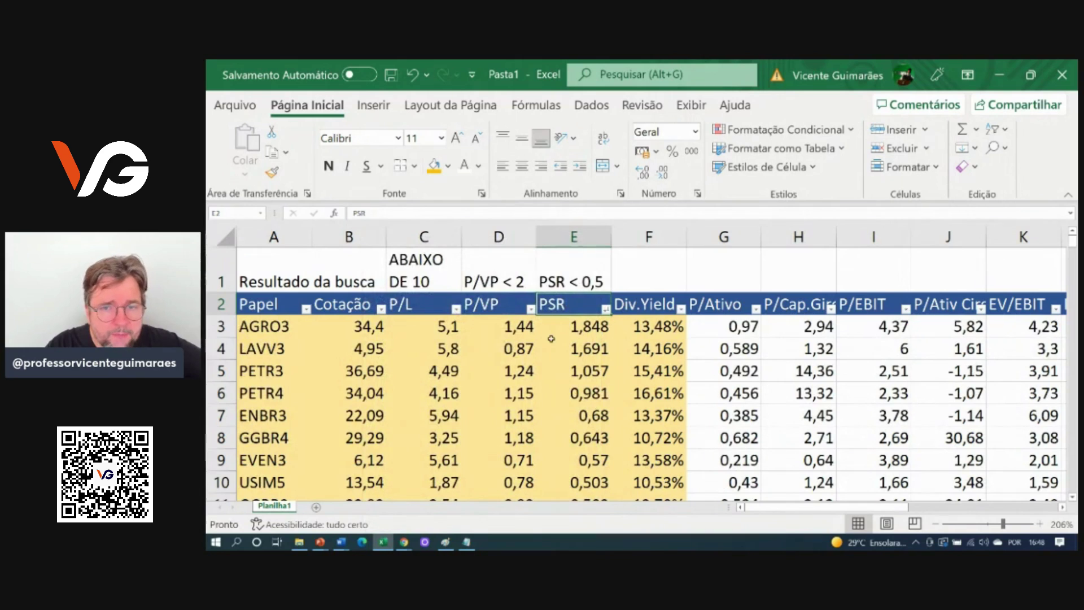
{"action": "left_click", "coordinate": [594, 322]}
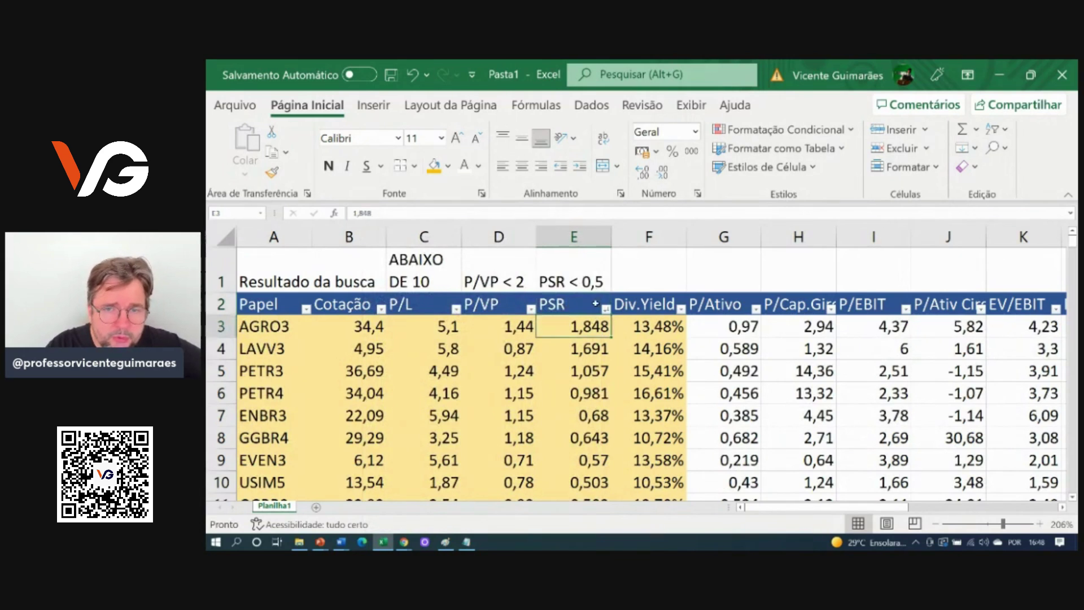
{"action": "left_click", "coordinate": [592, 284]}
Step: Delete the sheet rows of all stocks with a PSR above 0,5, from AGRO3 in row 3 to GGBR3 in row 11
{"action": "left_click_drag", "start_coordinate": [222, 328], "coordinate": [214, 395]}
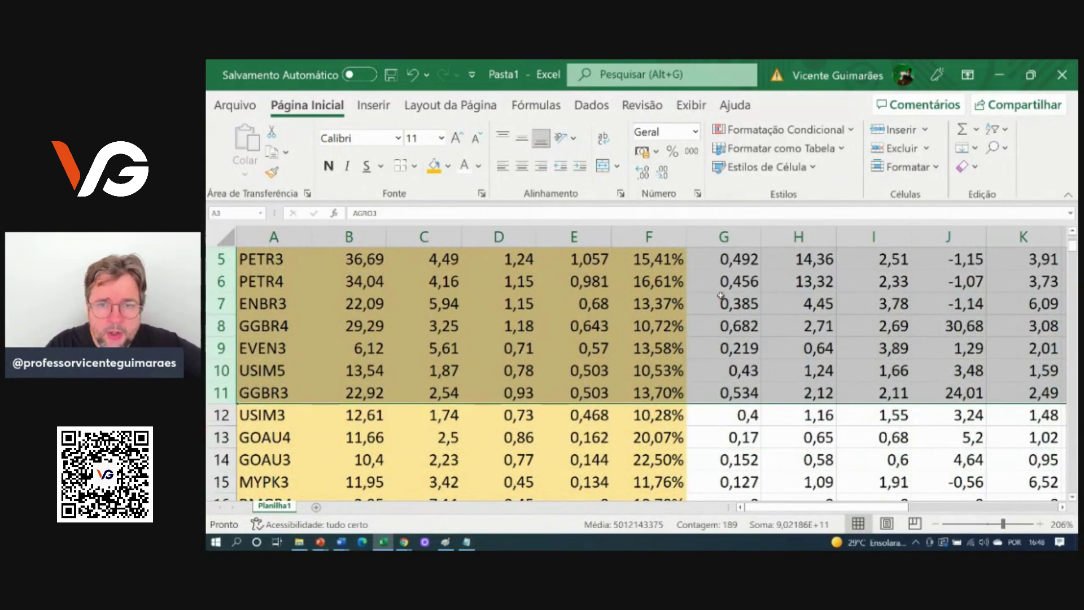
{"action": "left_click", "coordinate": [926, 148]}
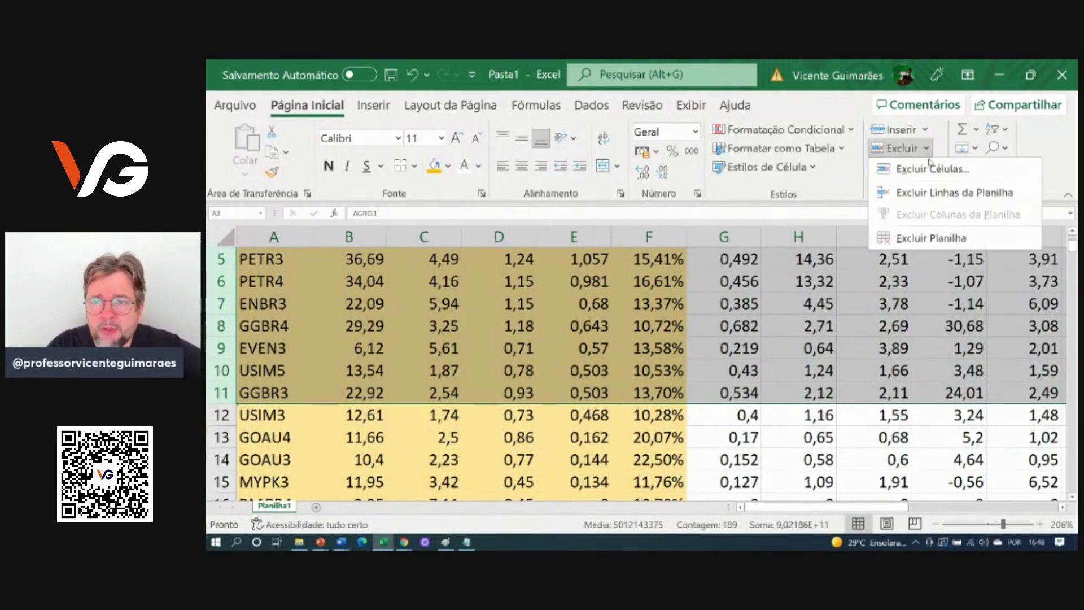
{"action": "left_click", "coordinate": [925, 198]}
{"action": "left_click", "coordinate": [643, 374]}
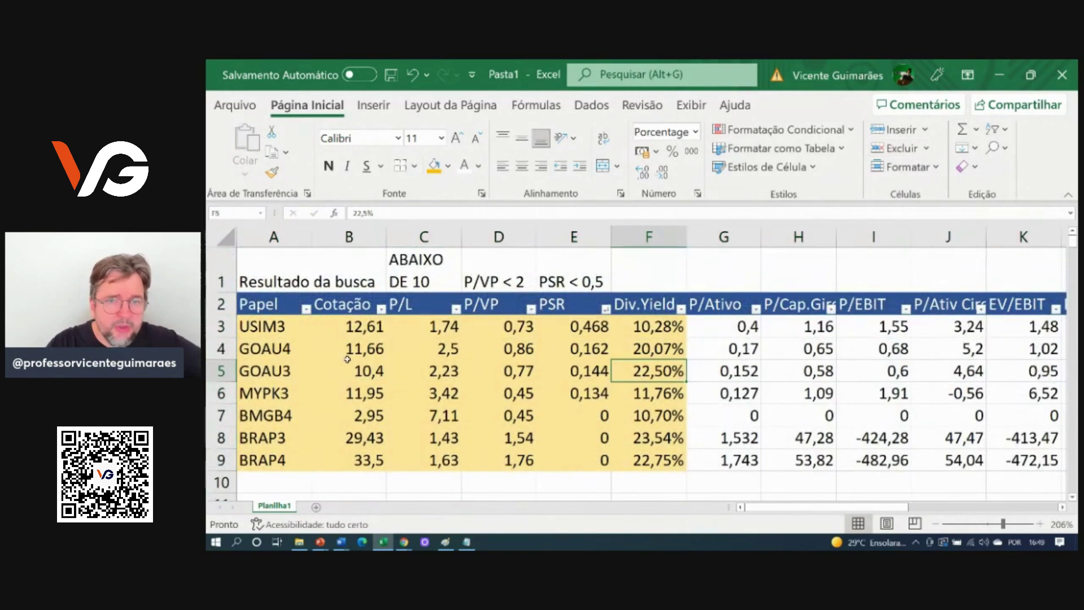
Step: Fill the three criteria cells C1:E1 with the gold color
{"action": "left_click_drag", "start_coordinate": [418, 281], "coordinate": [587, 277]}
{"action": "left_click", "coordinate": [434, 165]}
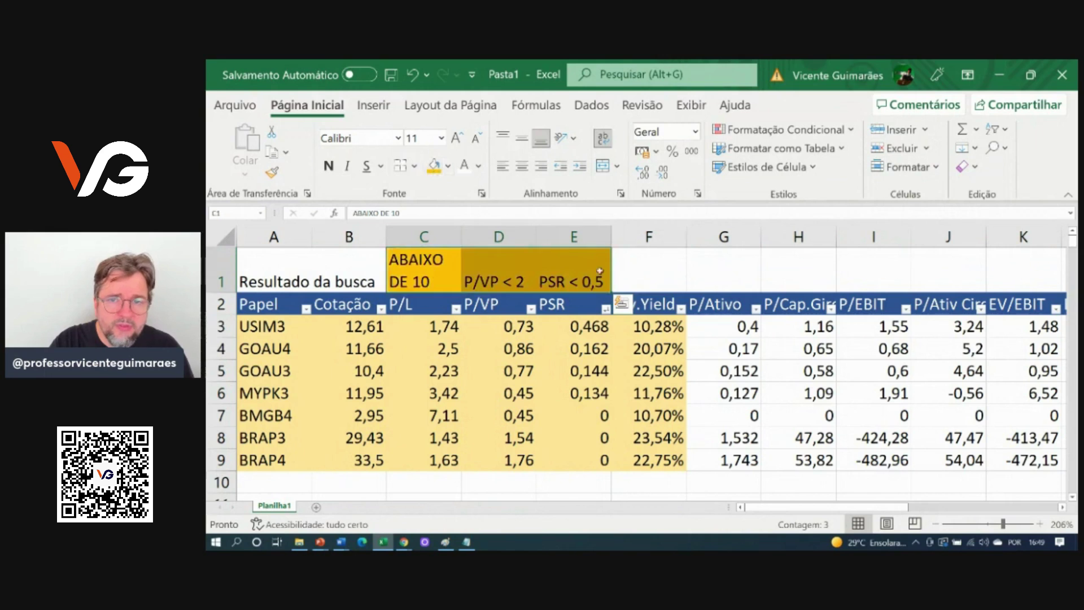
{"action": "left_click", "coordinate": [698, 273]}
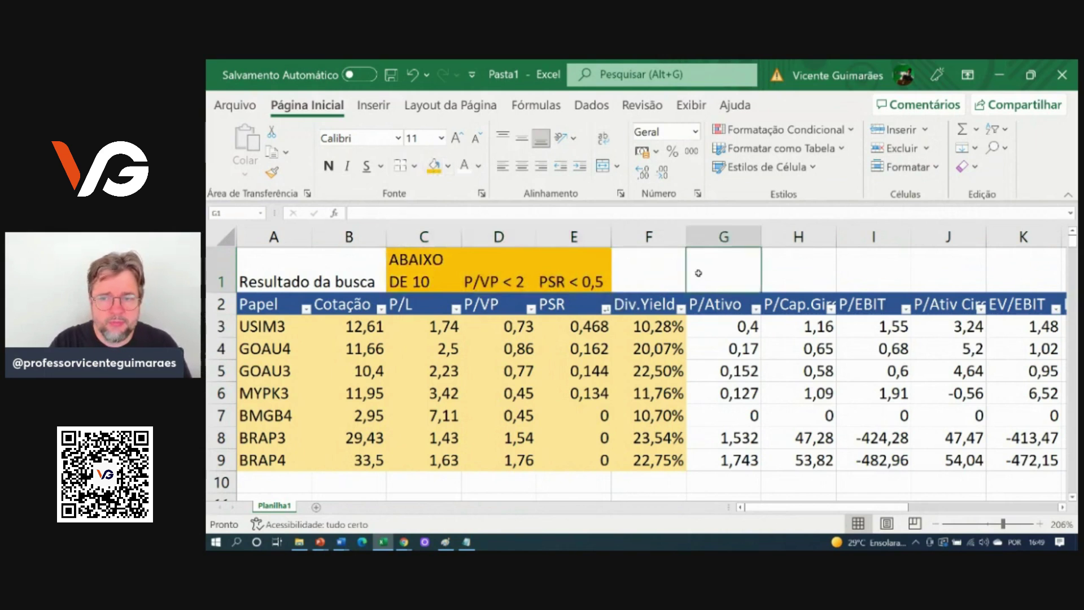
Step: Check the ROIC of BRAP3 and BRAP4 and set the font color of these two tickers to red
{"action": "scroll", "coordinate": [699, 273], "scroll_direction": "right", "scroll_amount": 5}
{"action": "scroll", "coordinate": [861, 466], "scroll_direction": "left", "scroll_amount": 1}
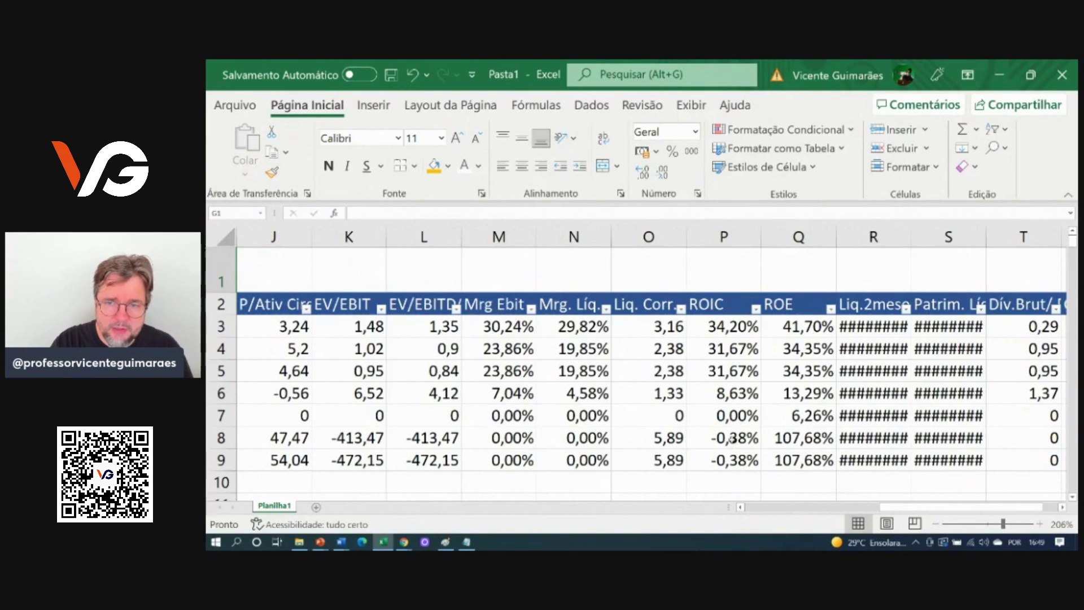
{"action": "left_click_drag", "start_coordinate": [729, 439], "coordinate": [729, 460]}
{"action": "left_click_drag", "start_coordinate": [892, 511], "coordinate": [678, 548]}
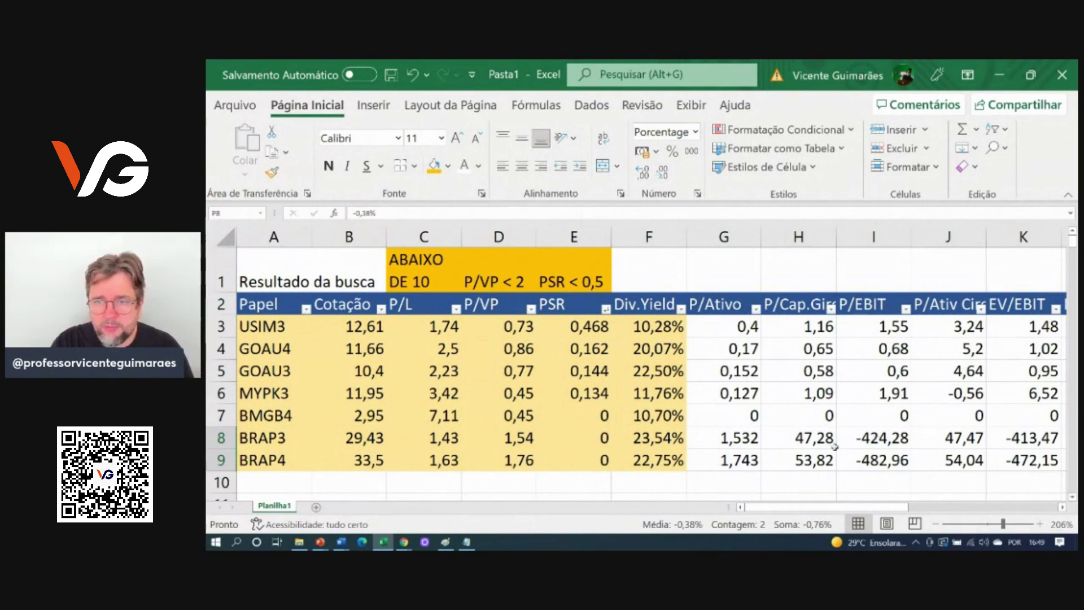
{"action": "left_click", "coordinate": [283, 439]}
{"action": "left_click_drag", "start_coordinate": [282, 440], "coordinate": [280, 460]}
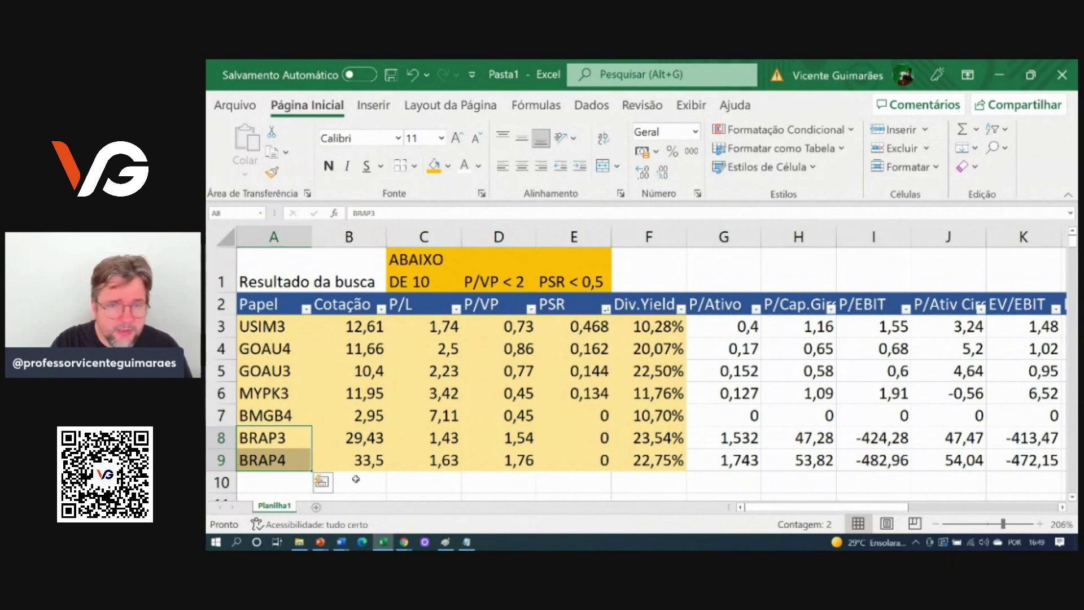
{"action": "left_click", "coordinate": [479, 166]}
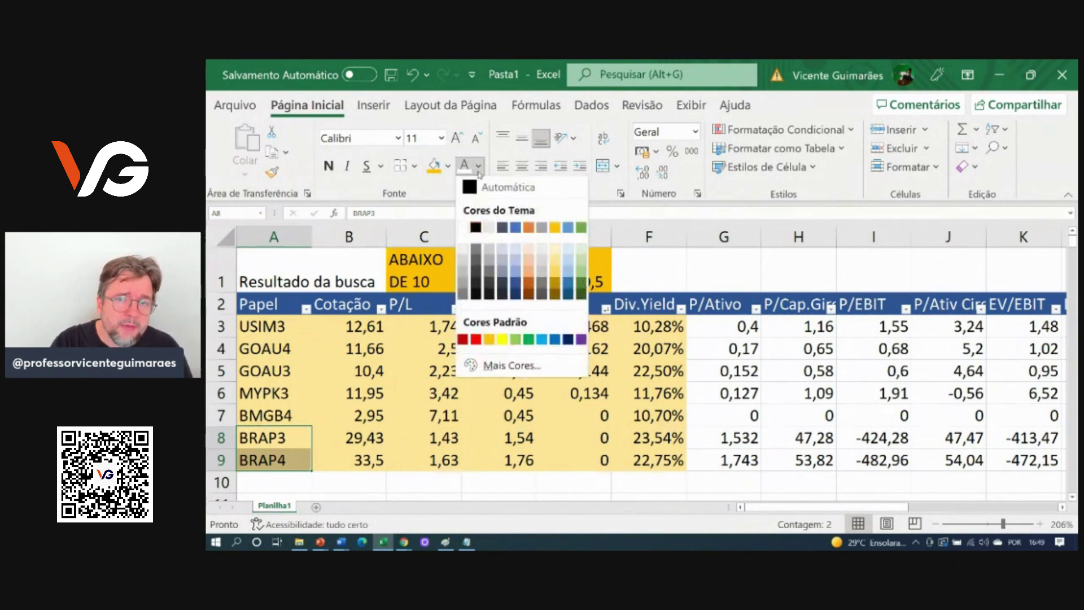
{"action": "left_click", "coordinate": [478, 344]}
{"action": "left_click", "coordinate": [573, 394]}
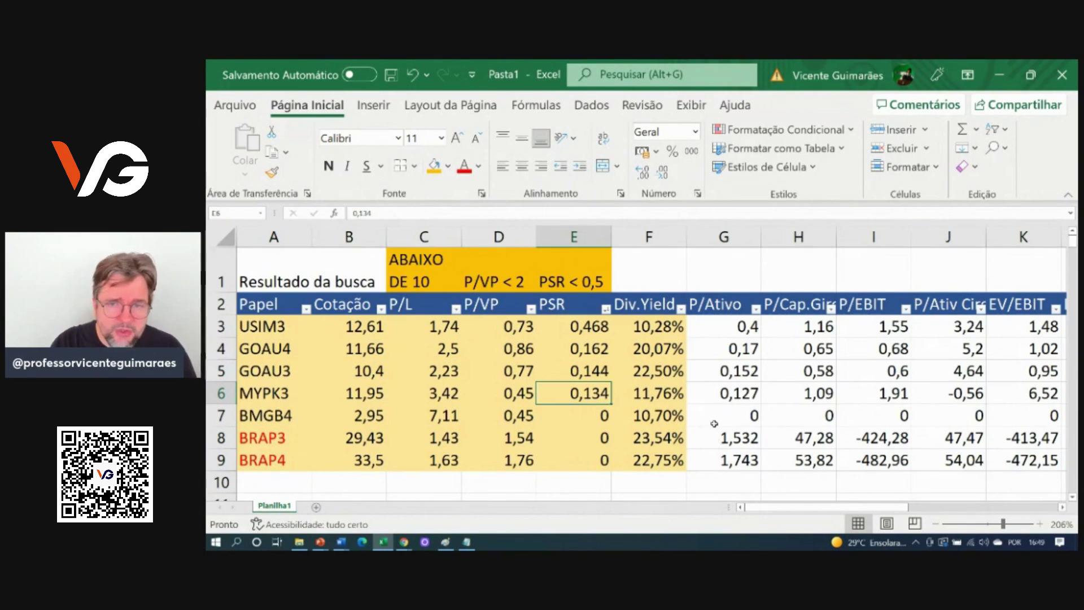
Step: Delete all sheet columns after Div.Yield, from P/Ativo in column G through Cresc. Rec.5a
{"action": "left_click", "coordinate": [709, 242]}
{"action": "left_click_drag", "start_coordinate": [710, 243], "coordinate": [1044, 233]}
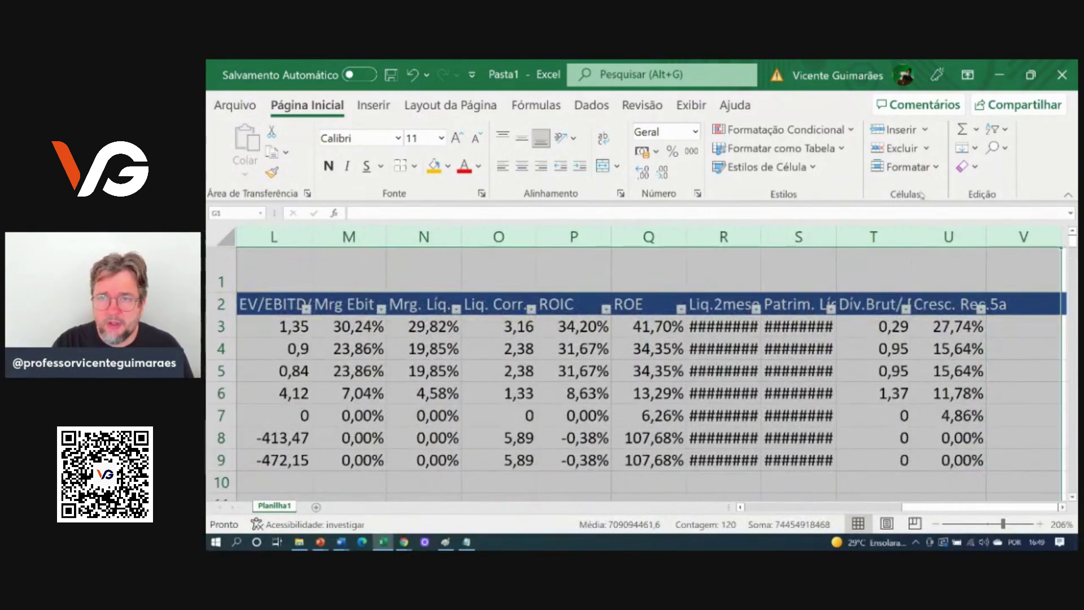
{"action": "left_click", "coordinate": [926, 148]}
{"action": "left_click", "coordinate": [924, 214]}
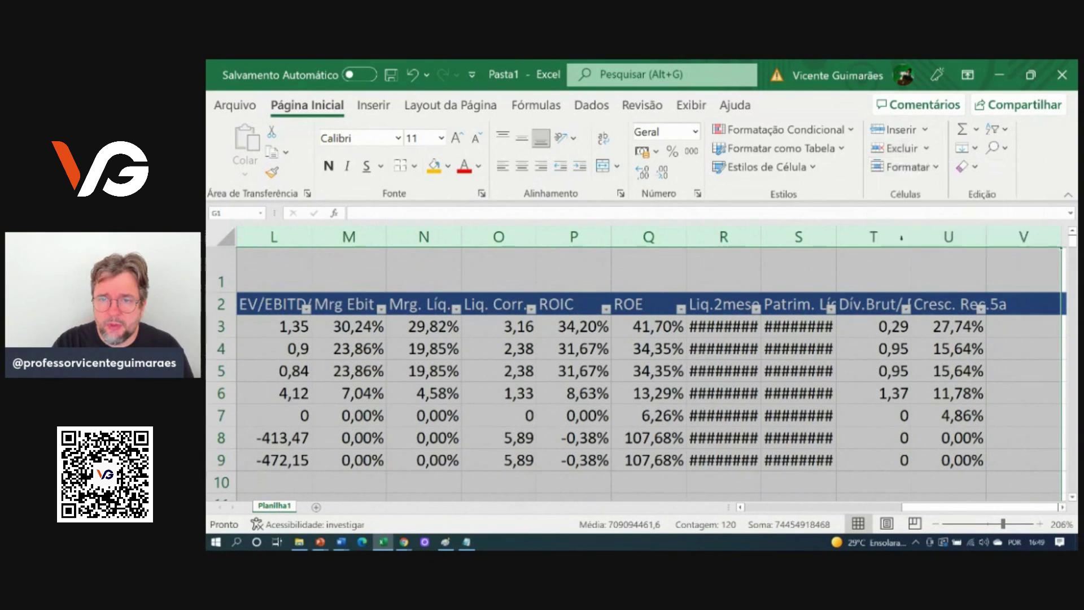
{"action": "left_click", "coordinate": [690, 461]}
{"action": "left_click_drag", "start_coordinate": [774, 510], "coordinate": [758, 509]}
Step: Review the Div.Yield of each remaining stock, from USIM3 down to BRAP4
{"action": "left_click", "coordinate": [700, 370]}
{"action": "left_click", "coordinate": [647, 330]}
{"action": "left_click", "coordinate": [647, 350]}
{"action": "left_click", "coordinate": [645, 372]}
{"action": "left_click", "coordinate": [644, 393]}
{"action": "left_click", "coordinate": [642, 416]}
{"action": "left_click", "coordinate": [641, 440]}
{"action": "left_click", "coordinate": [640, 460]}
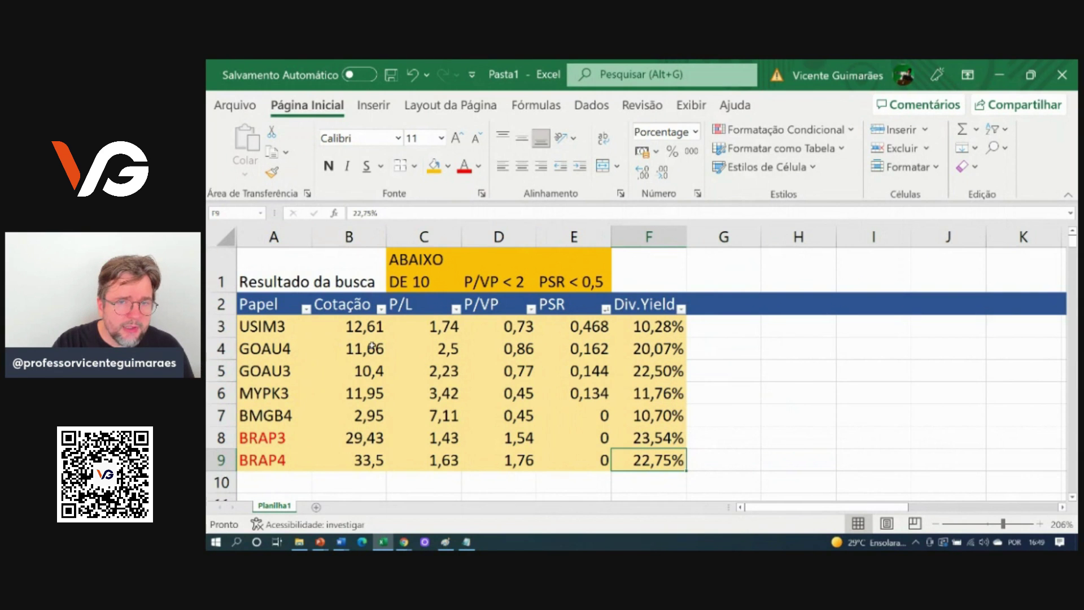
Step: Compare the two GOAU share classes by Cotação and Div.Yield and delete the GOAU4 sheet row
{"action": "left_click", "coordinate": [371, 372]}
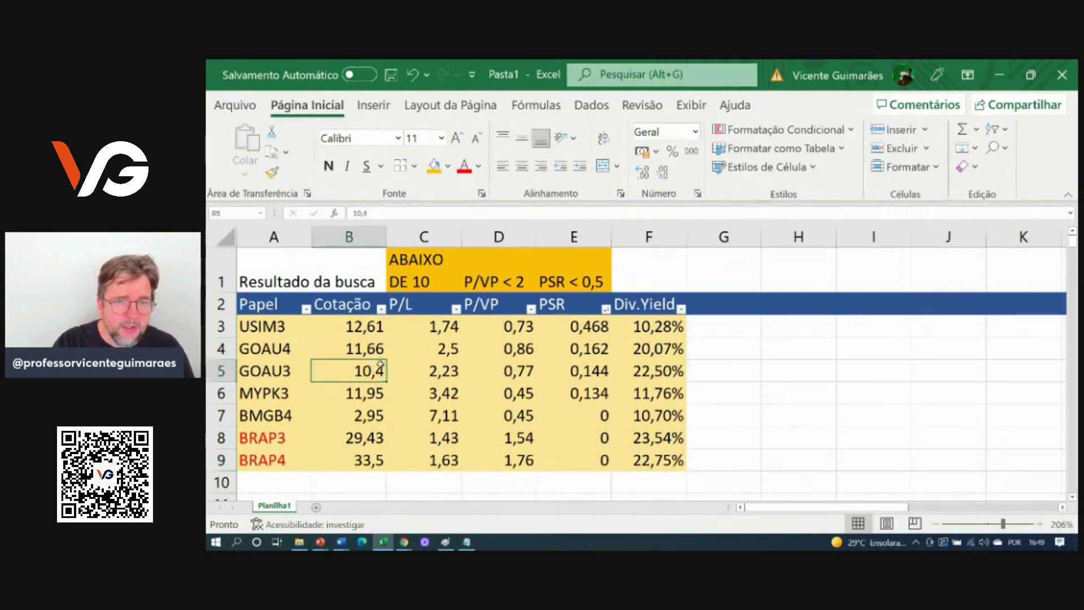
{"action": "left_click", "coordinate": [652, 368]}
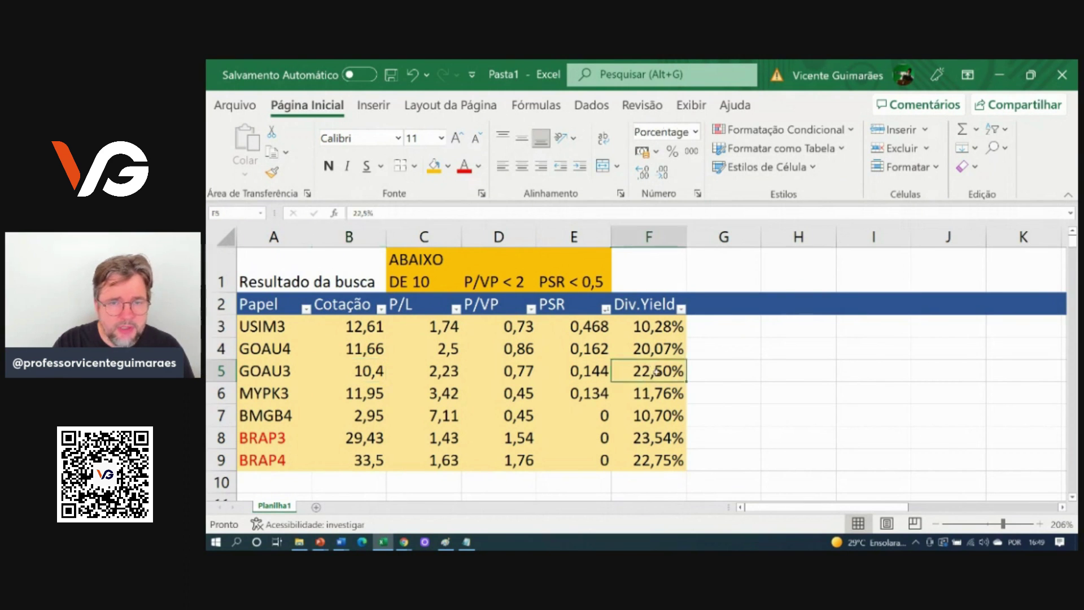
{"action": "left_click", "coordinate": [220, 349]}
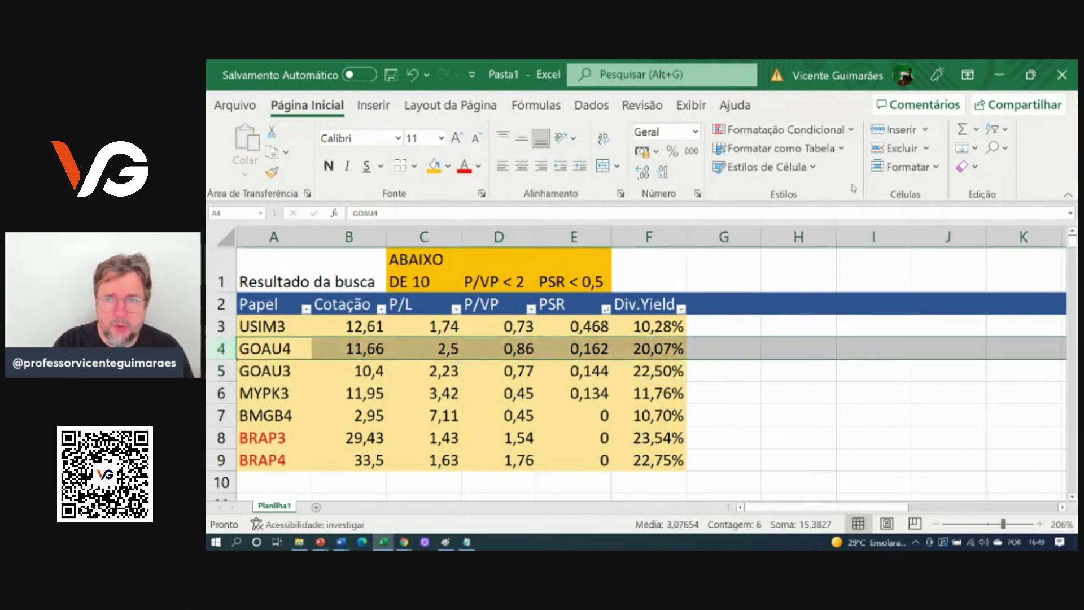
{"action": "left_click", "coordinate": [928, 148]}
{"action": "left_click", "coordinate": [935, 194]}
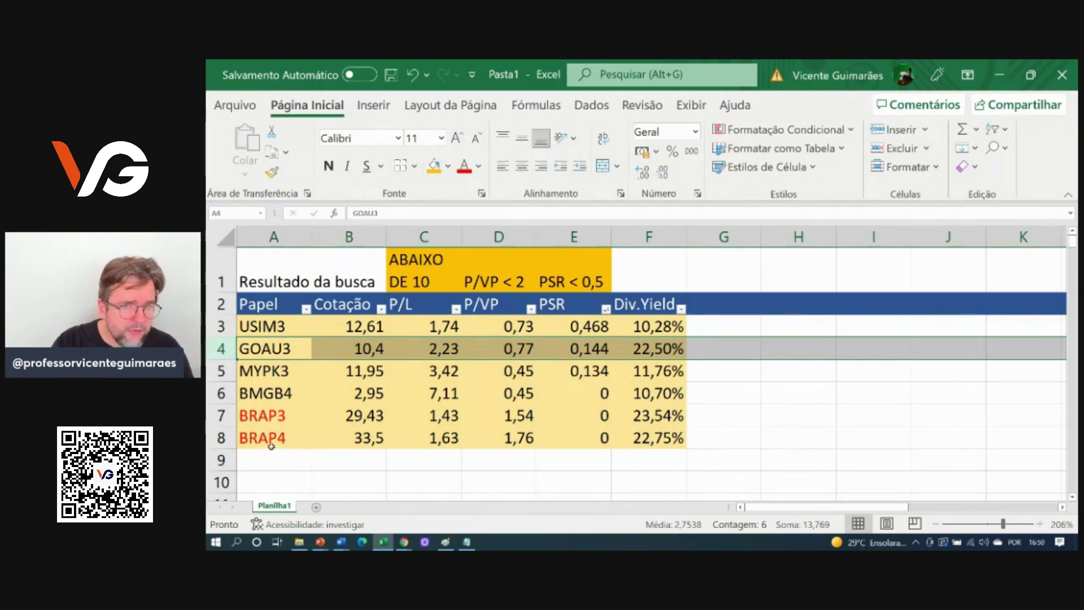
Step: Compare the Div.Yield of the two BRAP share classes and delete the BRAP4 sheet row
{"action": "left_click", "coordinate": [650, 416]}
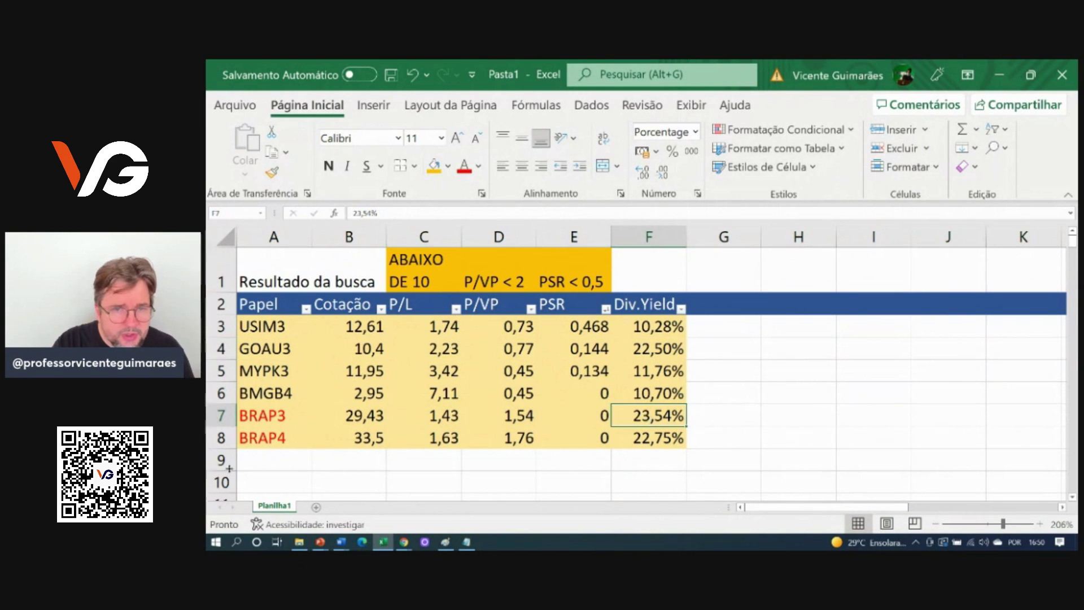
{"action": "left_click", "coordinate": [229, 443]}
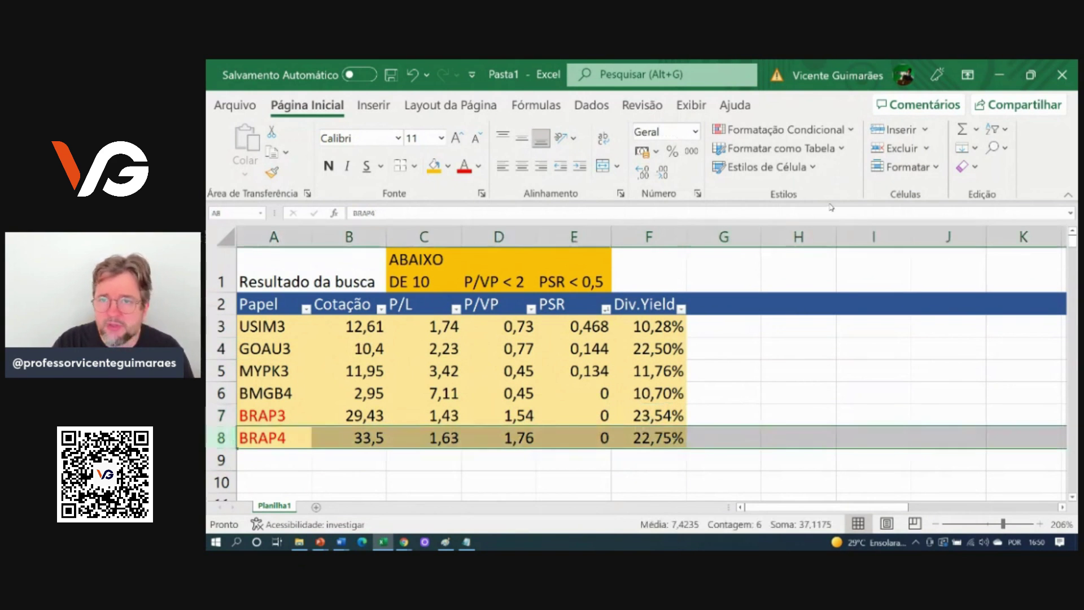
{"action": "left_click", "coordinate": [926, 148]}
{"action": "left_click", "coordinate": [922, 192]}
{"action": "left_click", "coordinate": [798, 326]}
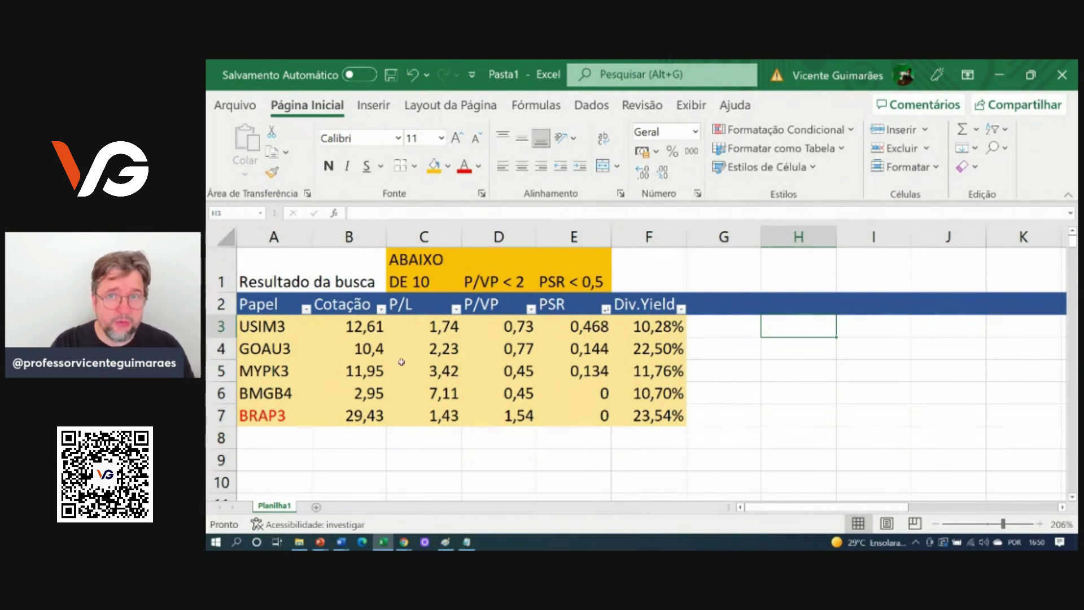
Step: Review the P/L, P/VP and PSR criteria in C1:E1 and the Div.Yield of USIM3
{"action": "left_click_drag", "start_coordinate": [427, 253], "coordinate": [559, 272]}
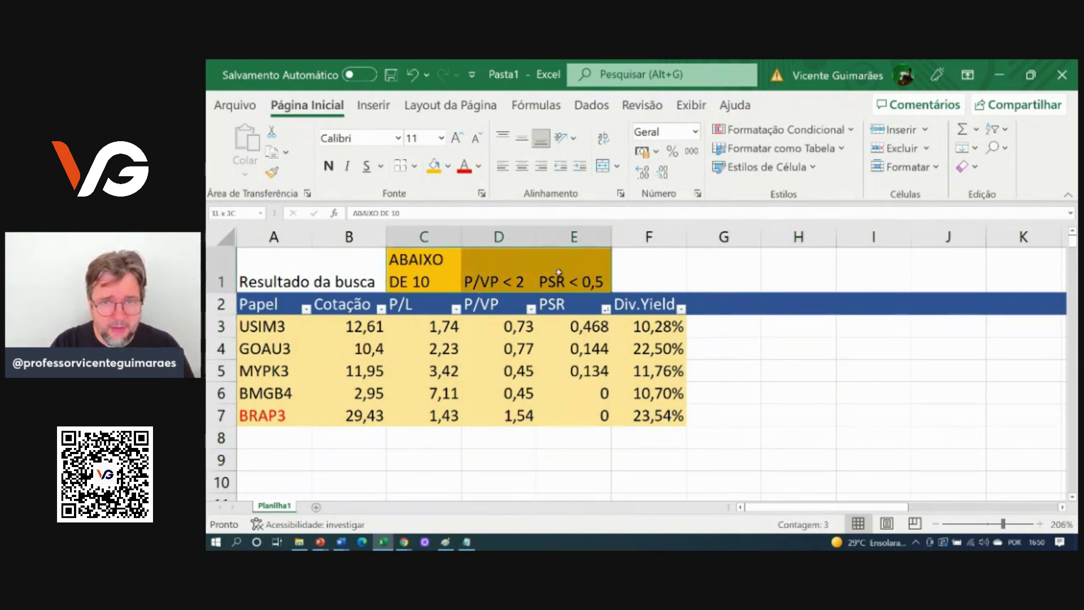
{"action": "left_click", "coordinate": [526, 272]}
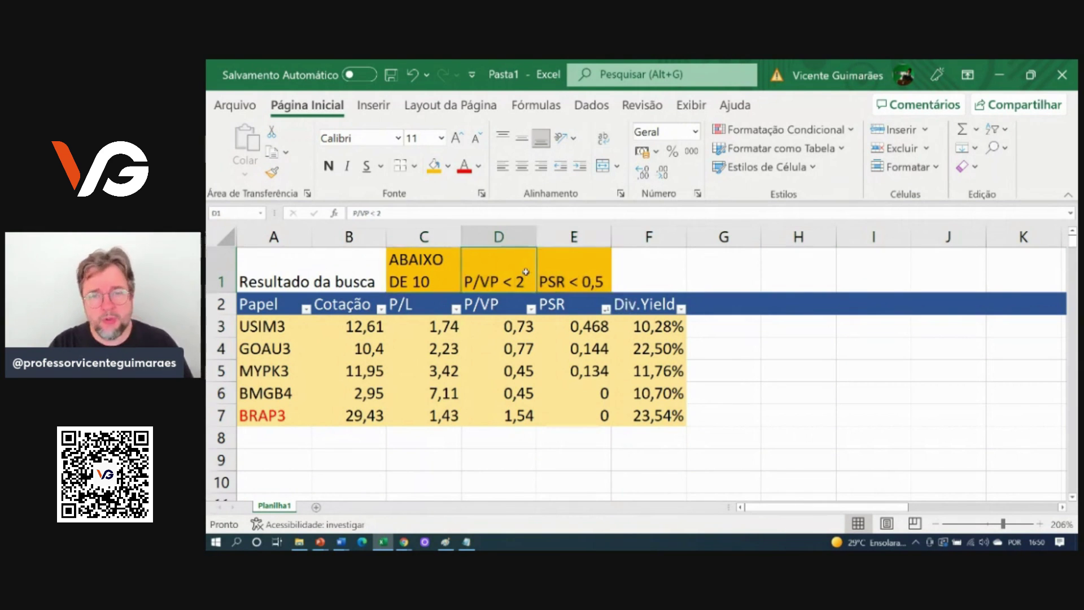
{"action": "left_click", "coordinate": [588, 279]}
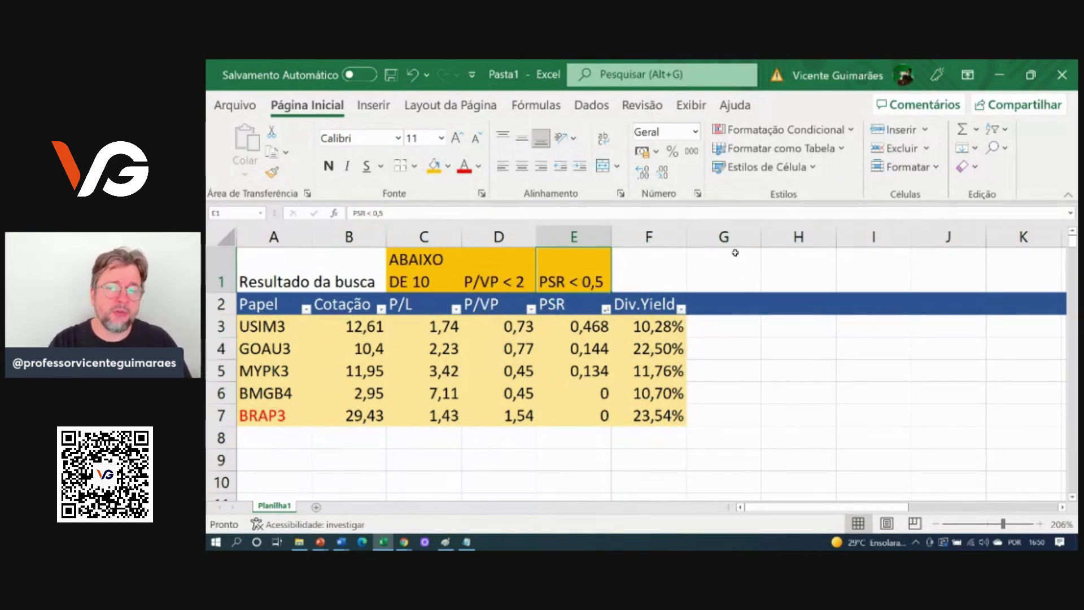
{"action": "left_click", "coordinate": [769, 363]}
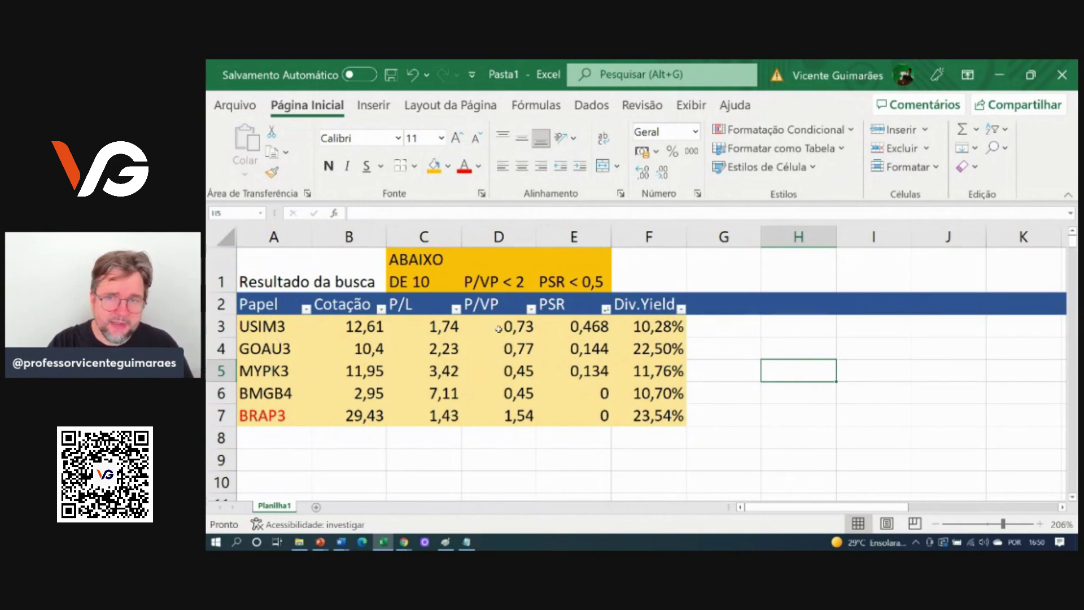
{"action": "left_click", "coordinate": [646, 326]}
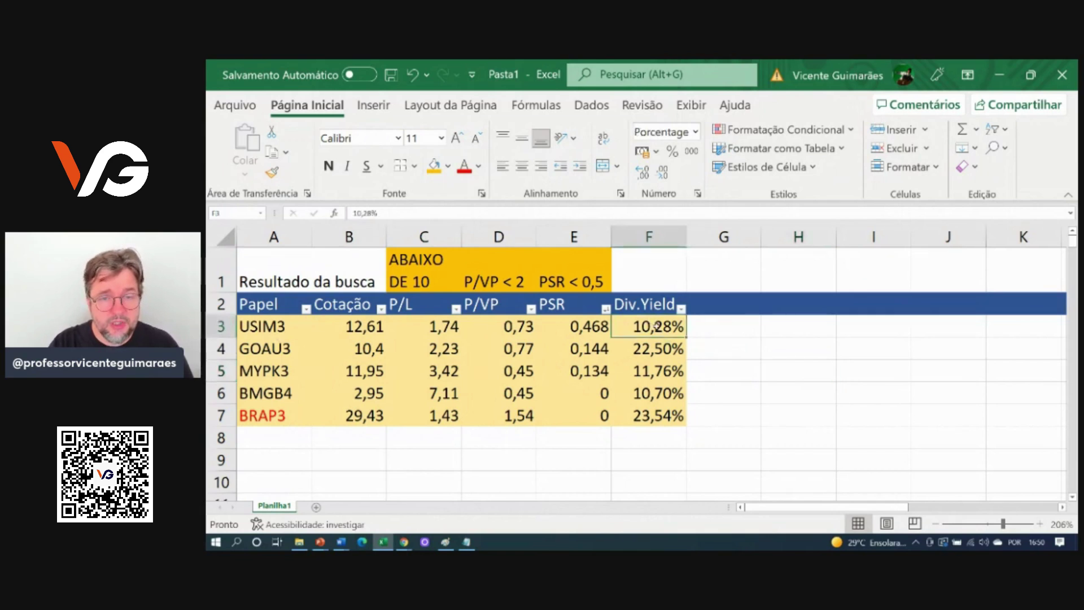
Step: Review USIM3's P/L, P/VP and PSR against the criteria in C1:E1, and the tickers from USIM3 down to BRAP3
{"action": "left_click_drag", "start_coordinate": [588, 326], "coordinate": [444, 326]}
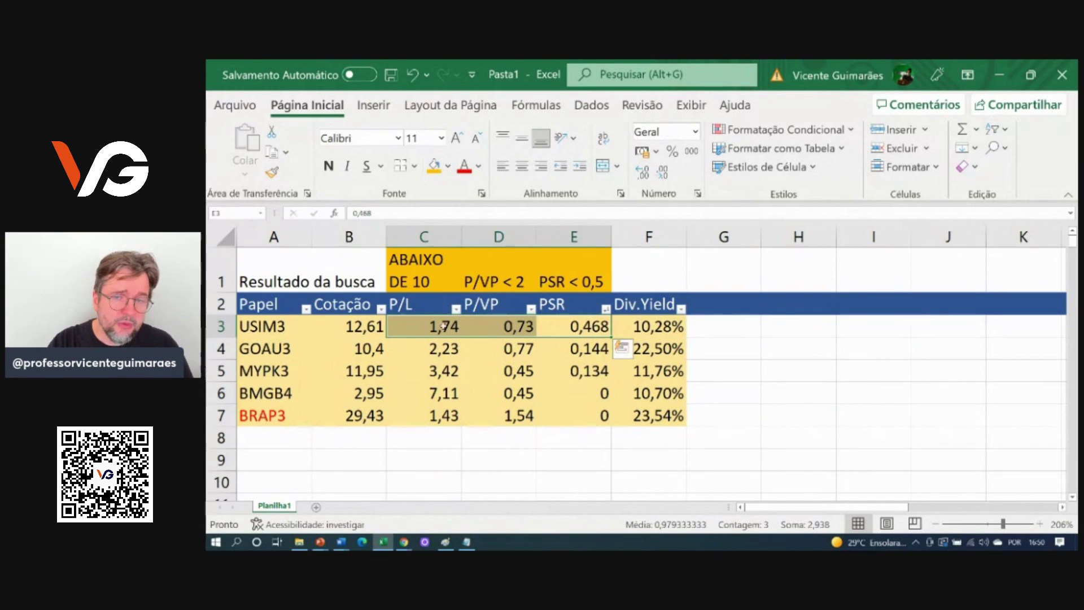
{"action": "left_click_drag", "start_coordinate": [415, 288], "coordinate": [570, 279]}
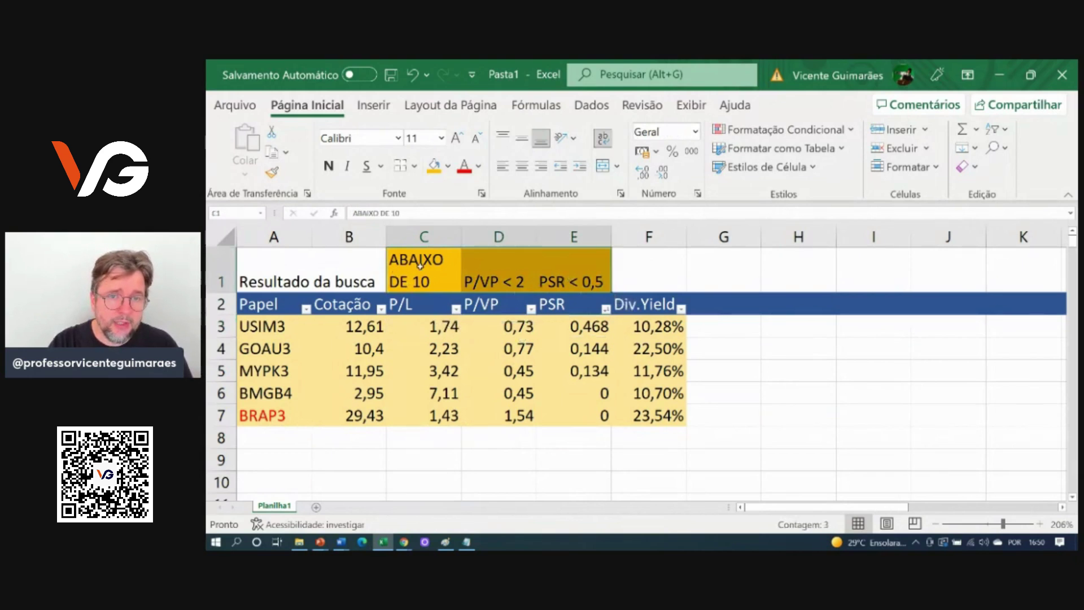
{"action": "left_click", "coordinate": [295, 326]}
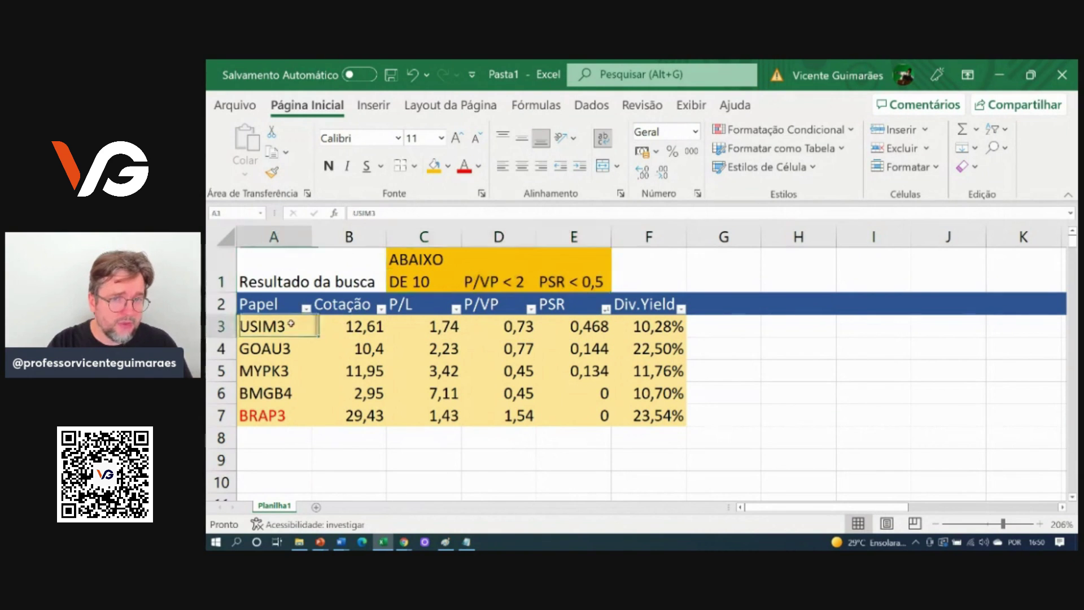
{"action": "left_click", "coordinate": [292, 349]}
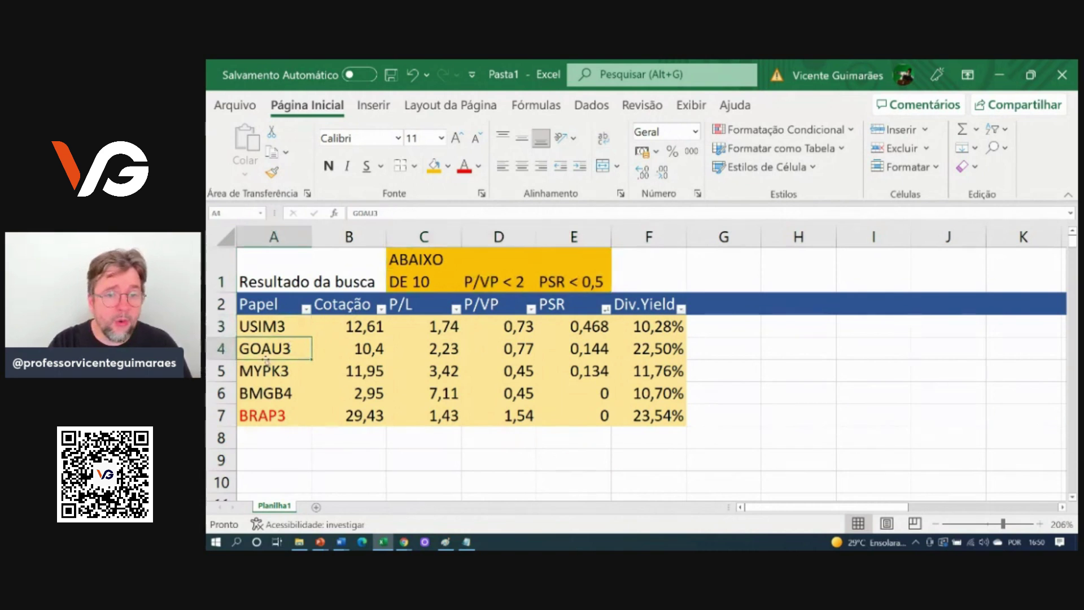
{"action": "left_click", "coordinate": [273, 376]}
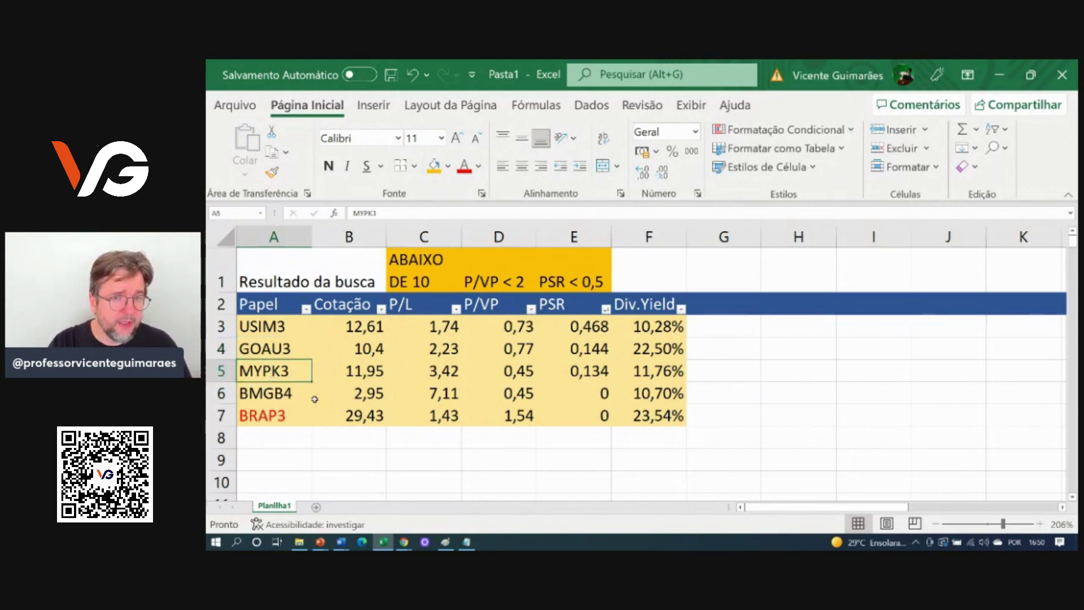
{"action": "left_click", "coordinate": [292, 396]}
{"action": "left_click", "coordinate": [285, 418]}
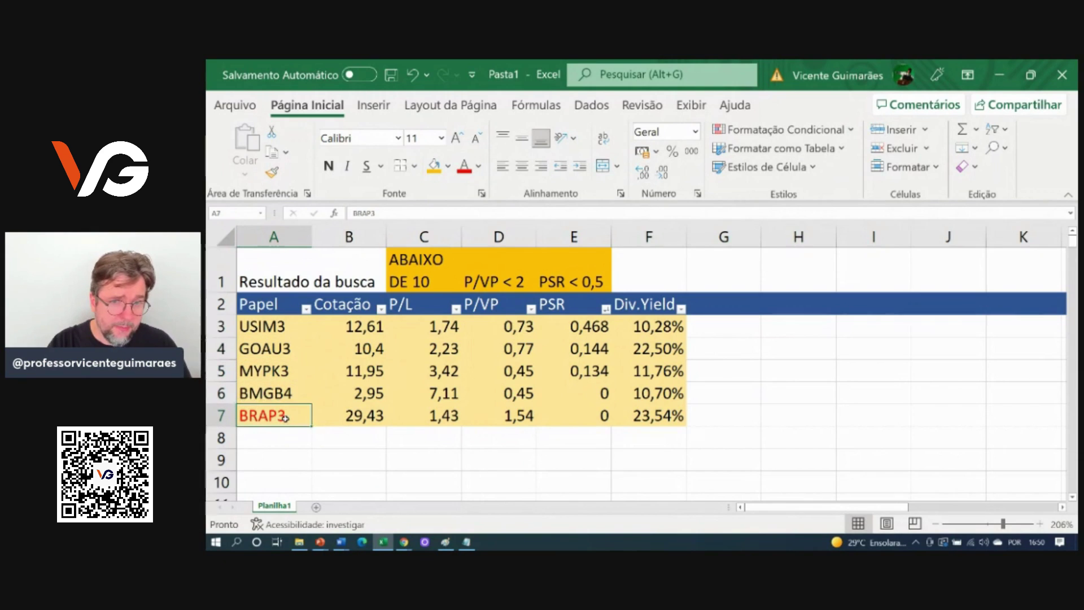
Step: Enter the note "HOLDING VALE" in G7, beside the BRAP3 row
{"action": "left_click", "coordinate": [730, 407]}
{"action": "type", "text": "HOLDIN"}
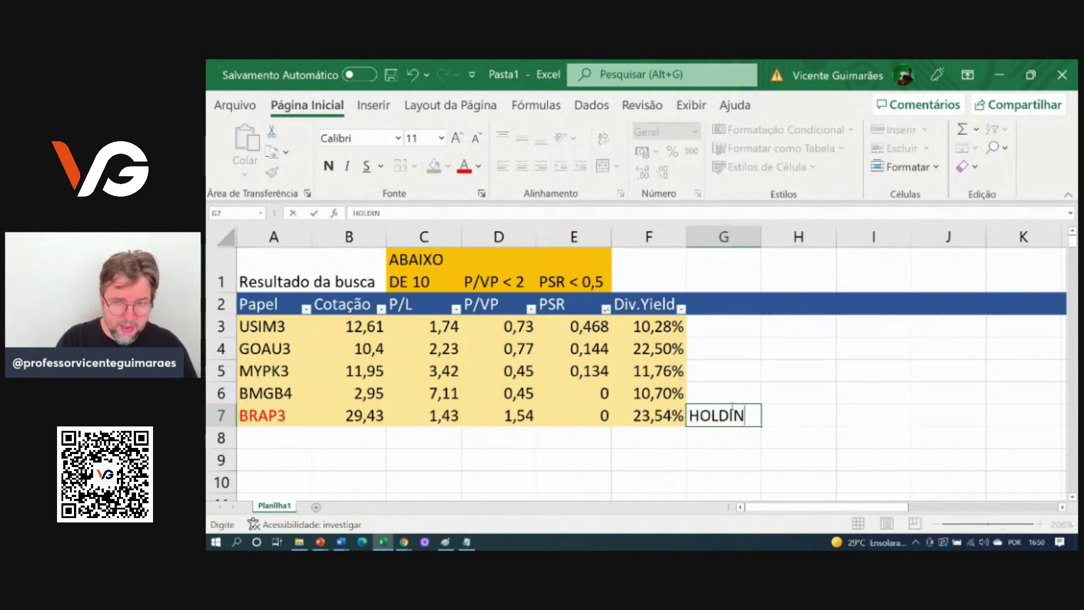
{"action": "type", "text": "G VALE"}
{"action": "key", "text": "Up"}
Step: Enter the note "HOLDING GERDAU GGBR" in G4, beside the GOAU3 row
{"action": "key", "text": "Up"}
{"action": "key", "text": "Up"}
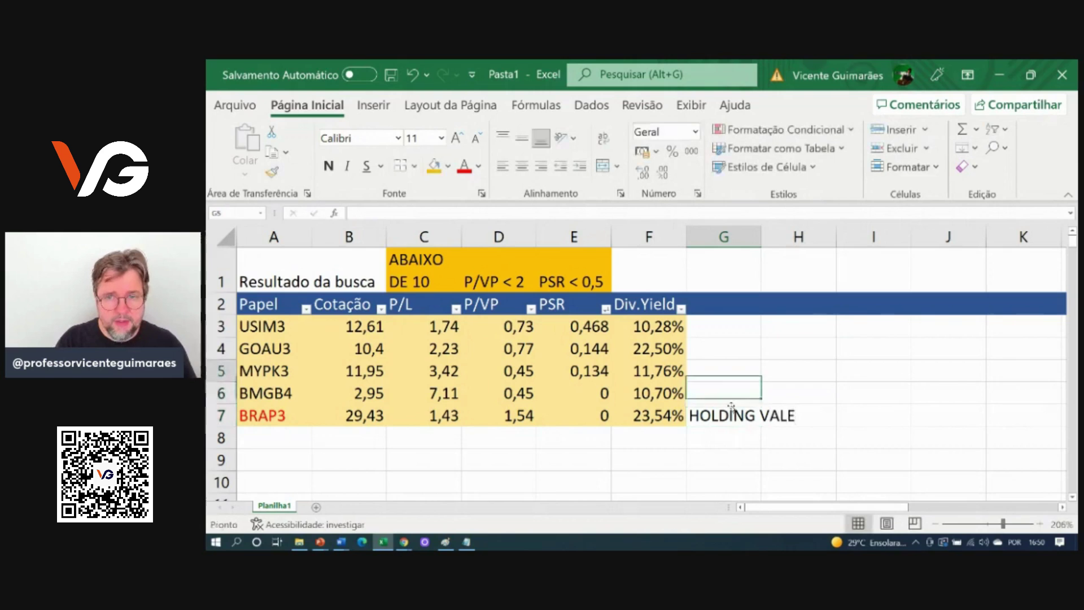
{"action": "type", "text": "HOLDING GERDA"}
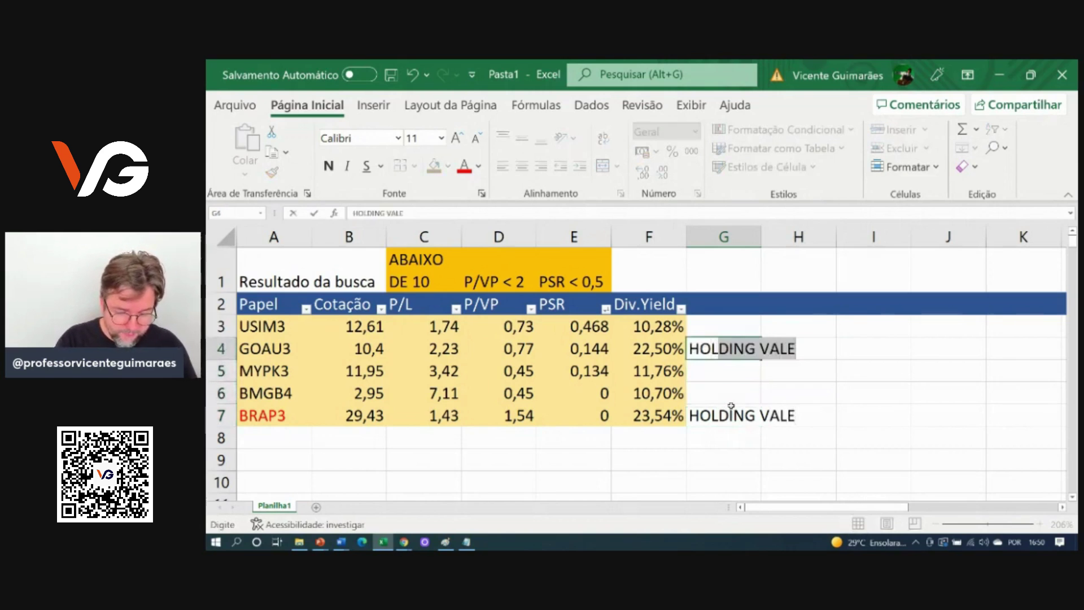
{"action": "key", "text": "BackSpace"}
{"action": "key", "text": "BackSpace"}
{"action": "type", "text": "DAY"}
{"action": "key", "text": "BackSpace"}
{"action": "type", "text": "U GGBR"}
{"action": "key", "text": "Return"}
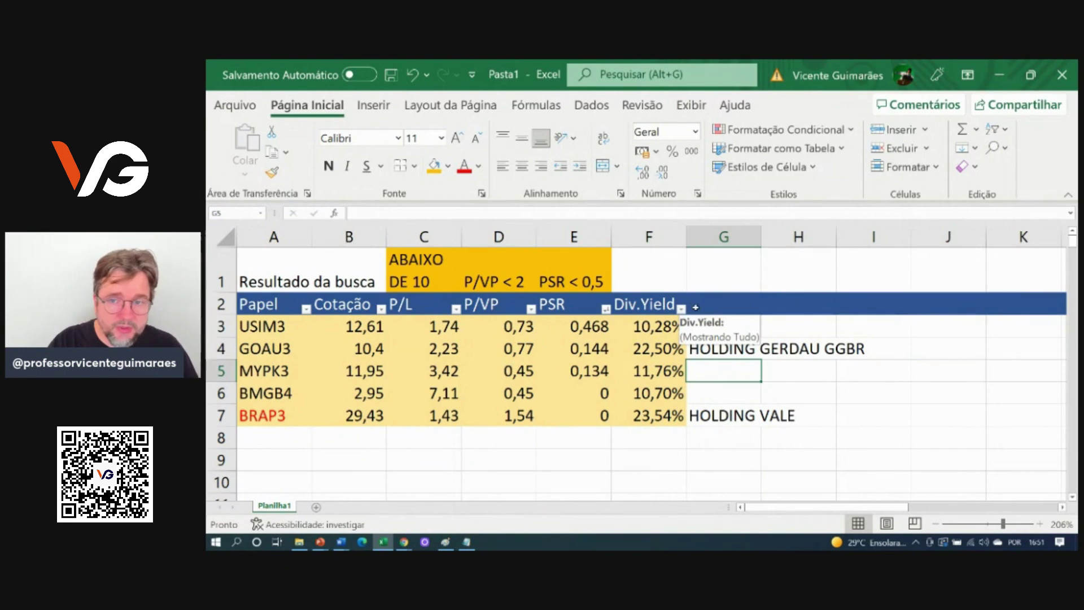
Step: Fill the USIM3, GOAU3 and BRAP3 ticker cells with light green
{"action": "left_click", "coordinate": [283, 331]}
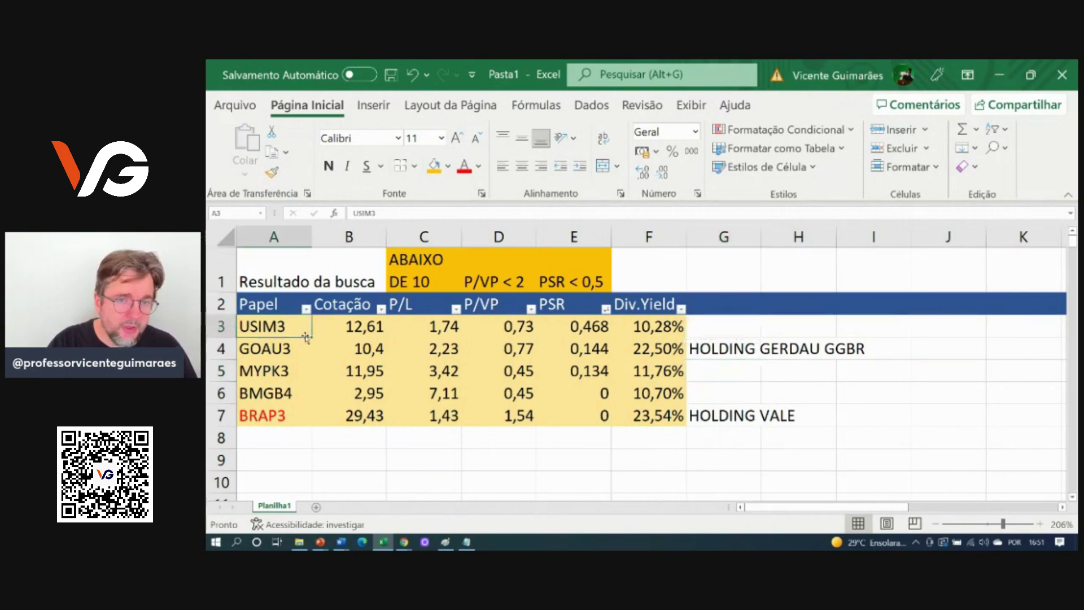
{"action": "left_click_drag", "start_coordinate": [294, 349], "coordinate": [282, 329]}
{"action": "left_click", "coordinate": [448, 165]}
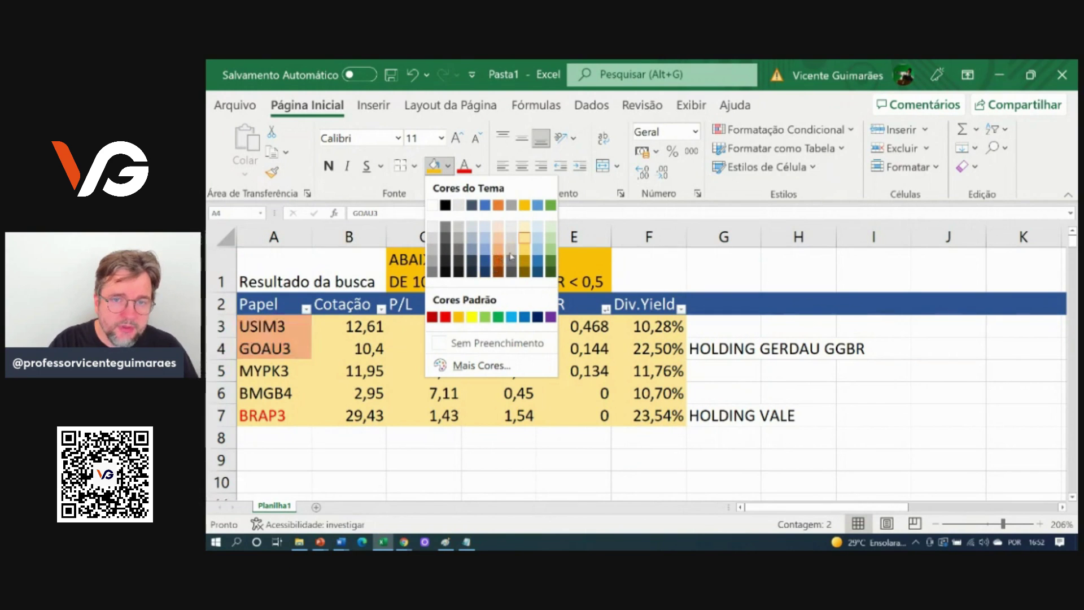
{"action": "left_click", "coordinate": [550, 249]}
{"action": "left_click", "coordinate": [278, 411]}
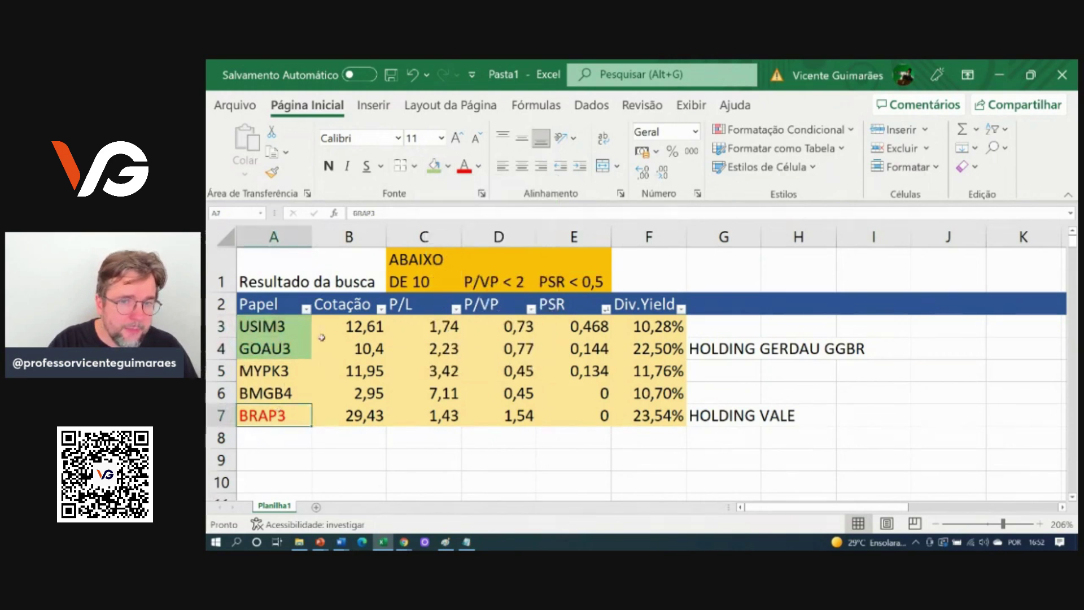
{"action": "left_click", "coordinate": [435, 166]}
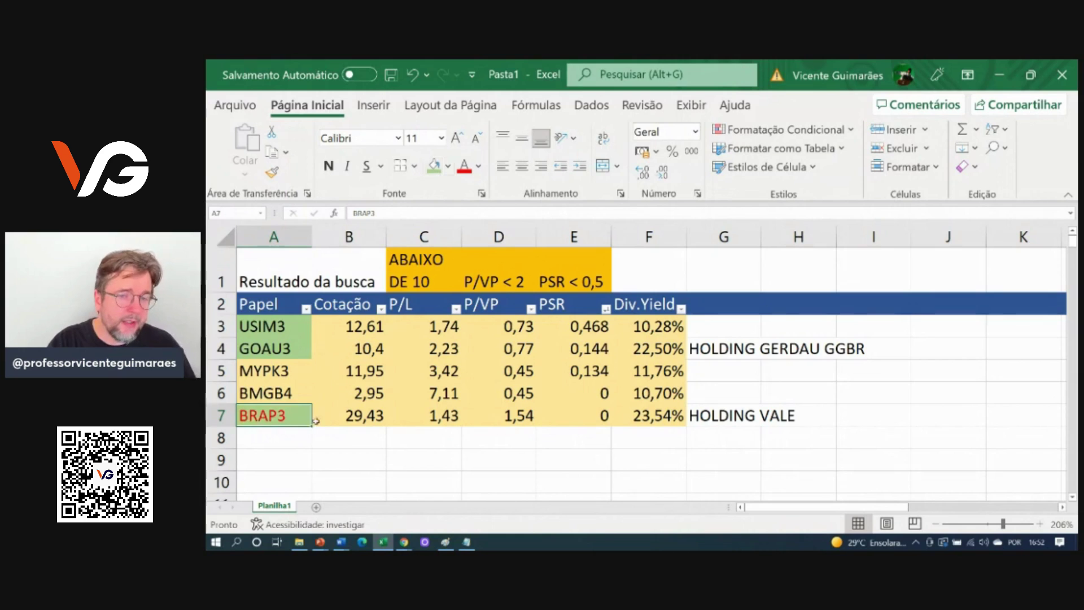
{"action": "left_click_drag", "start_coordinate": [293, 332], "coordinate": [291, 350]}
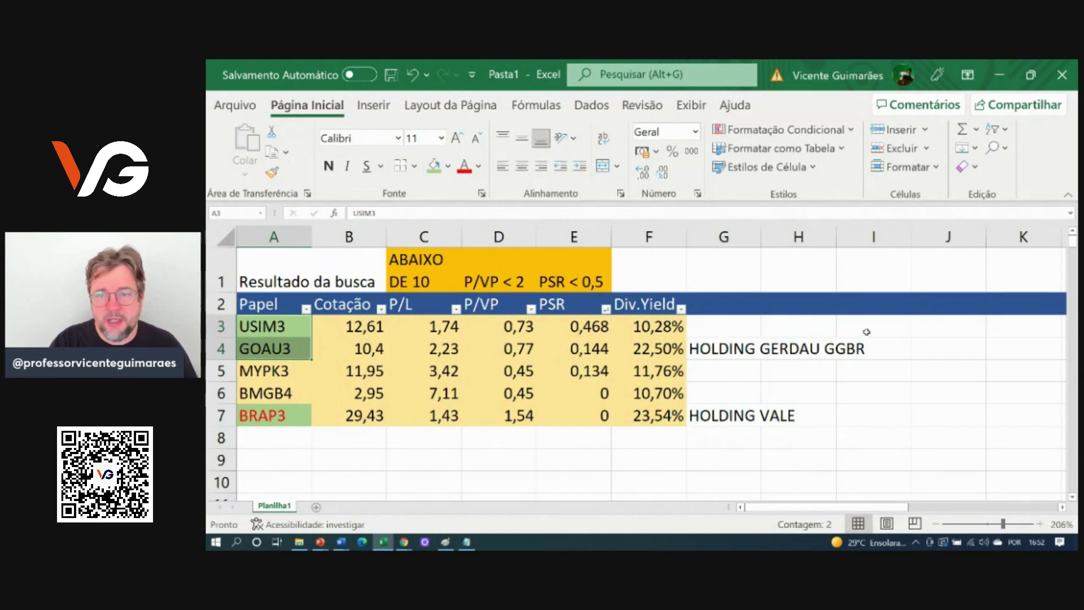
Step: Enter the note "ALTA DO PREÇO DO MINÉRIO DE FERRO E DO AÇO --> CICLICAS" in A8, below the stock list
{"action": "left_click", "coordinate": [294, 443]}
{"action": "type", "text": "A"}
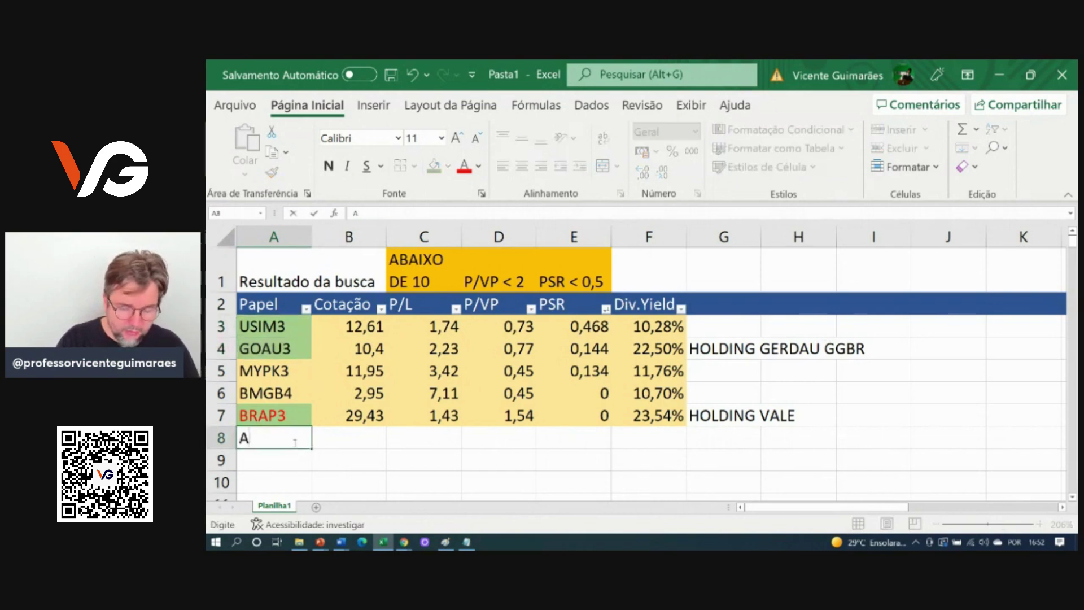
{"action": "type", "text": "LTA DO PREÇO DO N"}
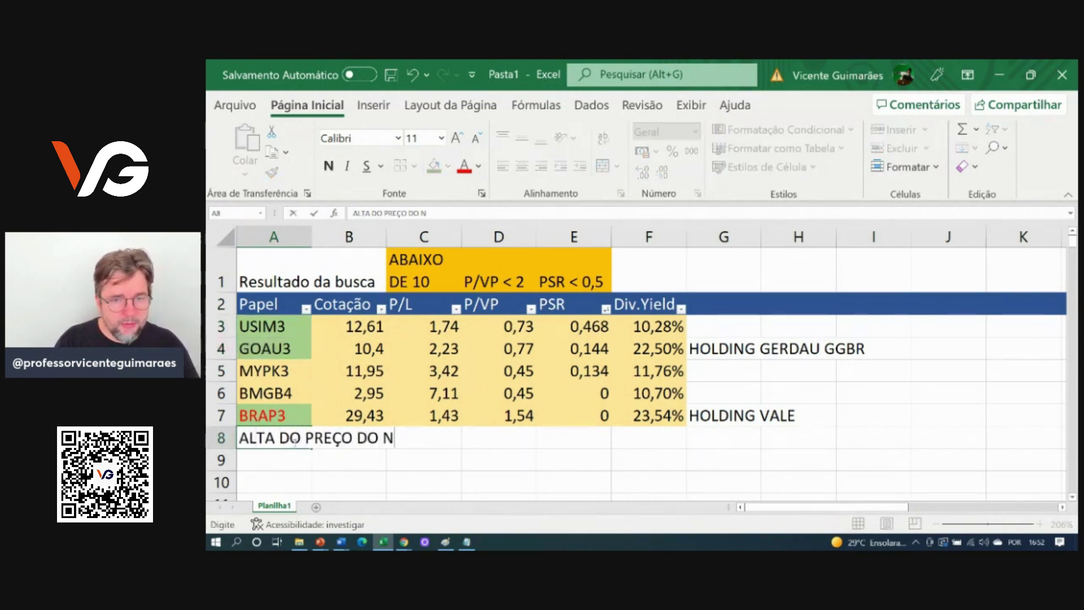
{"action": "key", "text": "BackSpace"}
{"action": "type", "text": "MI"}
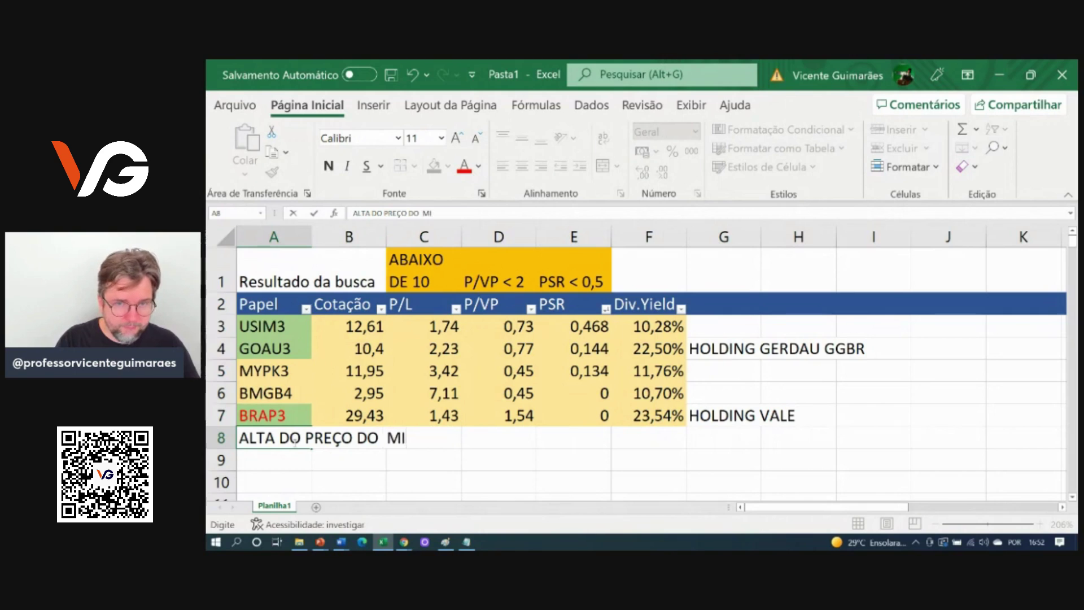
{"action": "type", "text": "NÉRIO"}
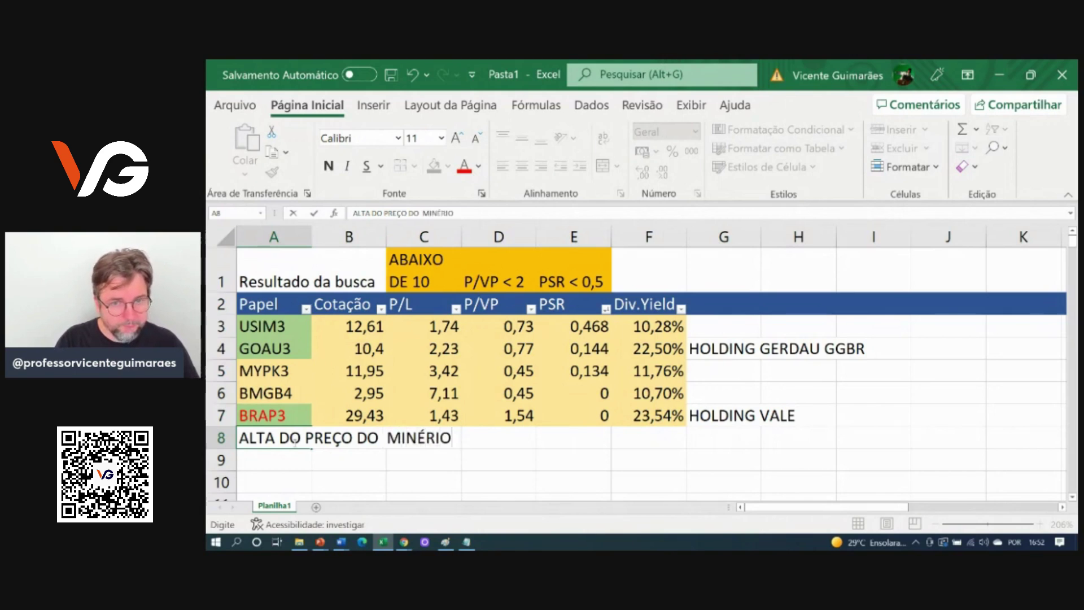
{"action": "type", "text": " DE G"}
{"action": "key", "text": "BackSpace"}
{"action": "type", "text": "FERRO E DO AÇO"}
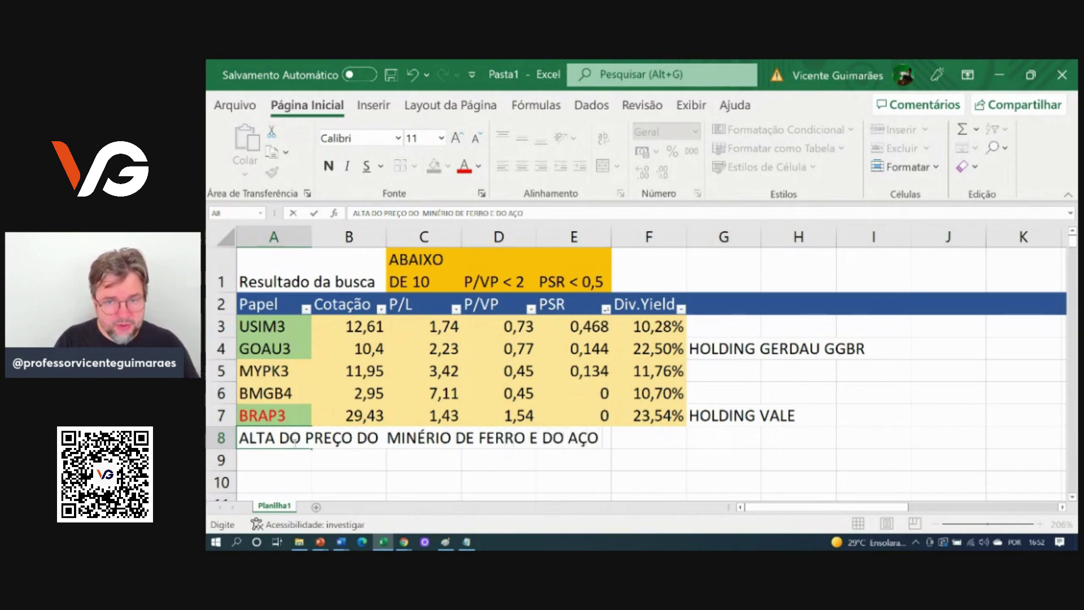
{"action": "type", "text": " --> CIC"}
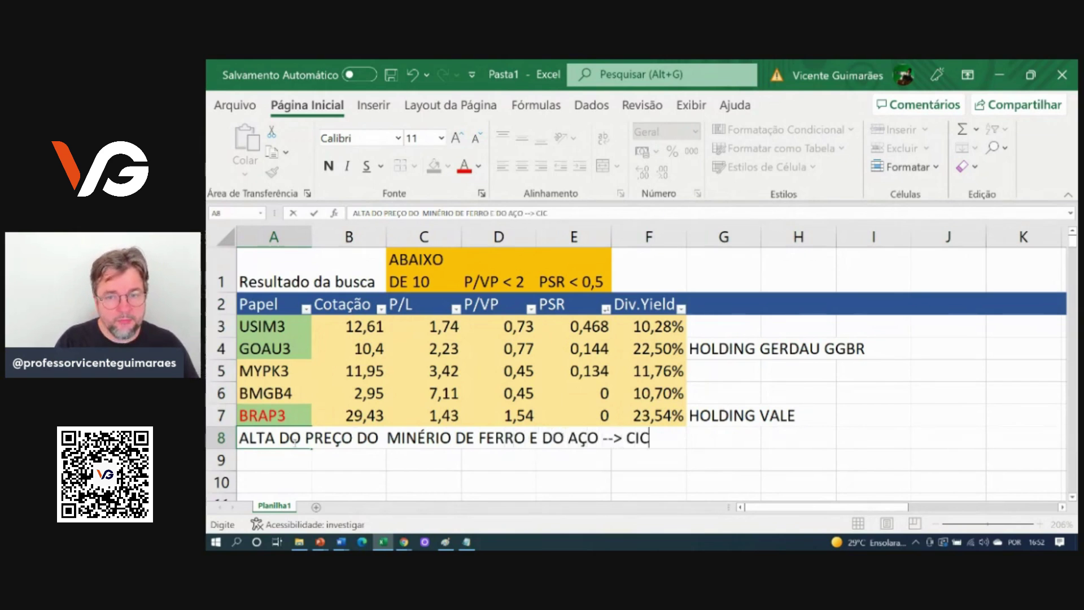
{"action": "type", "text": "LICAS"}
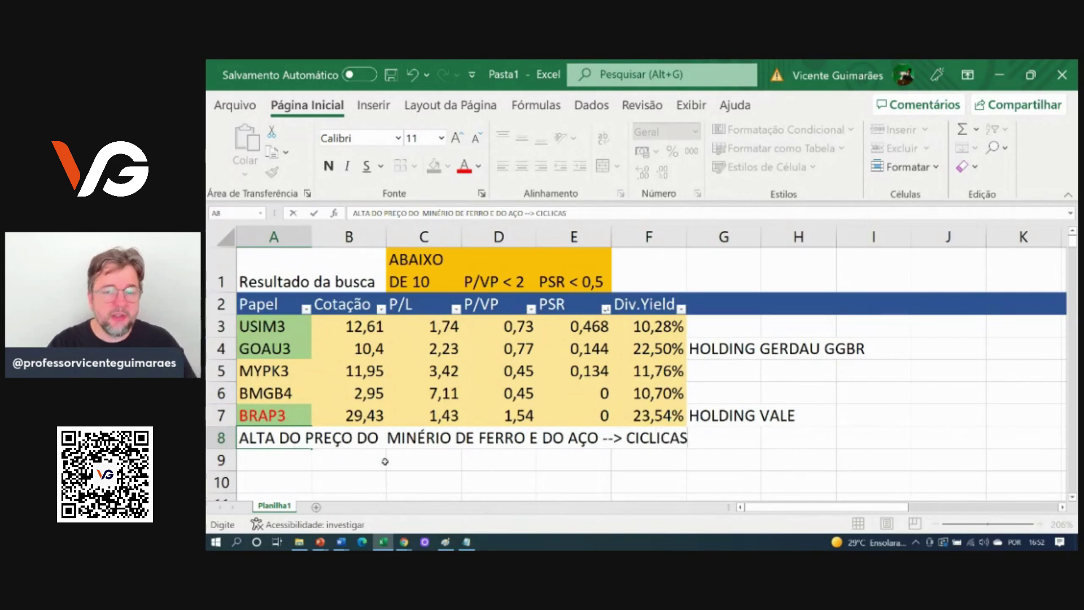
{"action": "left_click", "coordinate": [397, 484]}
Step: Move the note about iron ore and steel prices from A8 down to A9
{"action": "left_click", "coordinate": [290, 441]}
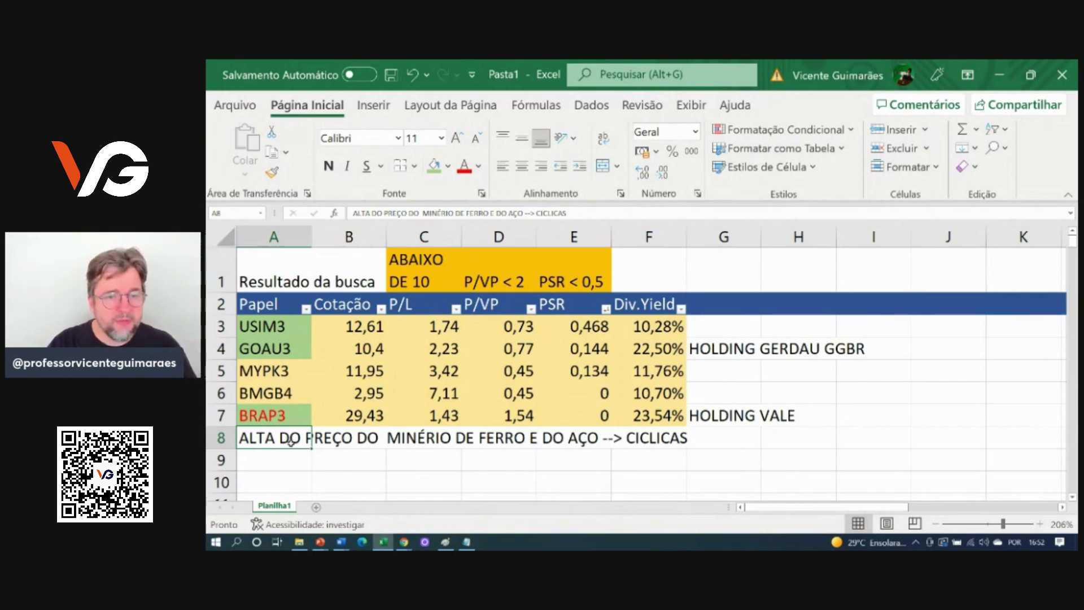
{"action": "left_click_drag", "start_coordinate": [295, 451], "coordinate": [286, 463]}
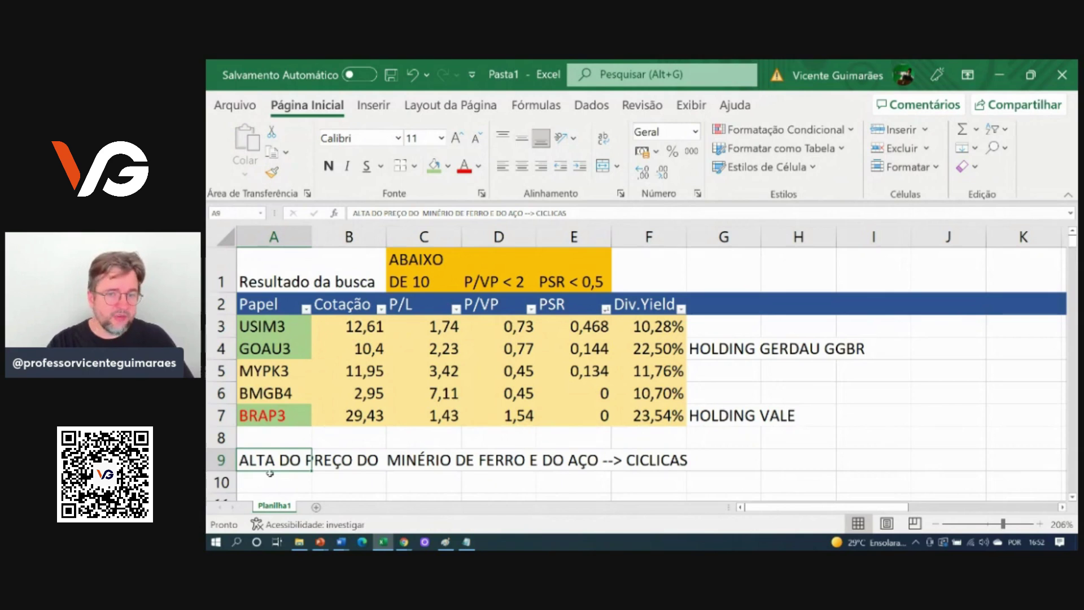
{"action": "left_click", "coordinate": [270, 475]}
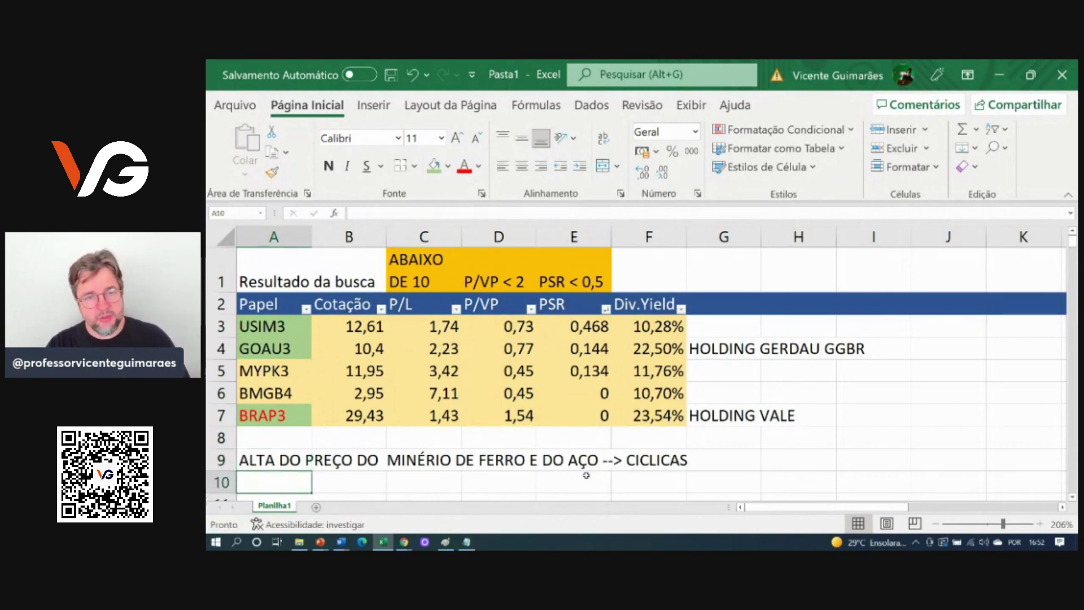
Step: Format the Div.Yield value of USIM3 in F3 as bold red text
{"action": "left_click_drag", "start_coordinate": [629, 333], "coordinate": [644, 348]}
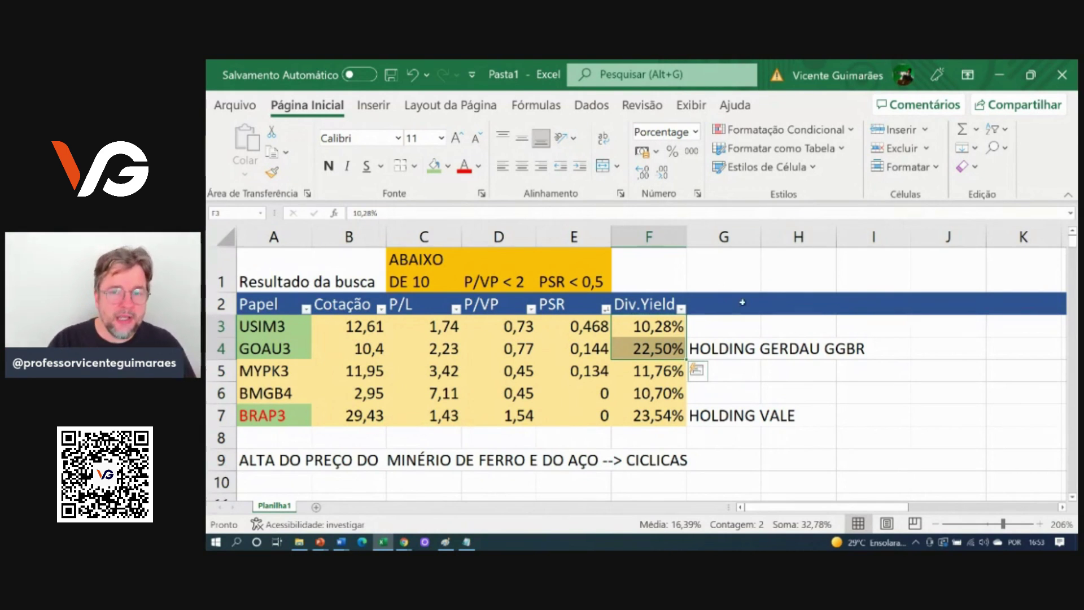
{"action": "left_click", "coordinate": [650, 326]}
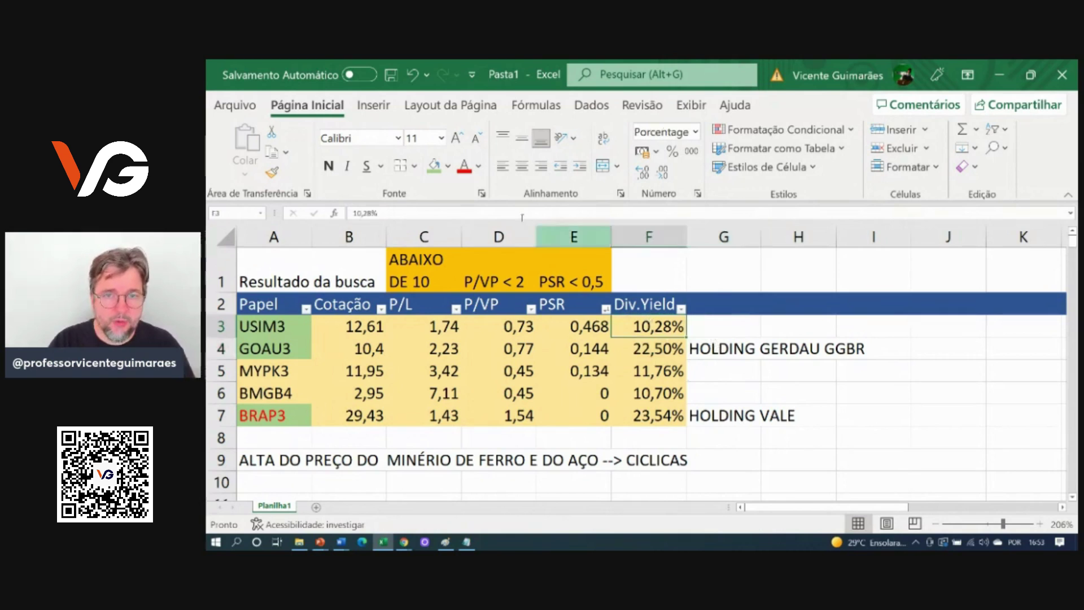
{"action": "left_click", "coordinate": [472, 172]}
{"action": "left_click", "coordinate": [329, 167]}
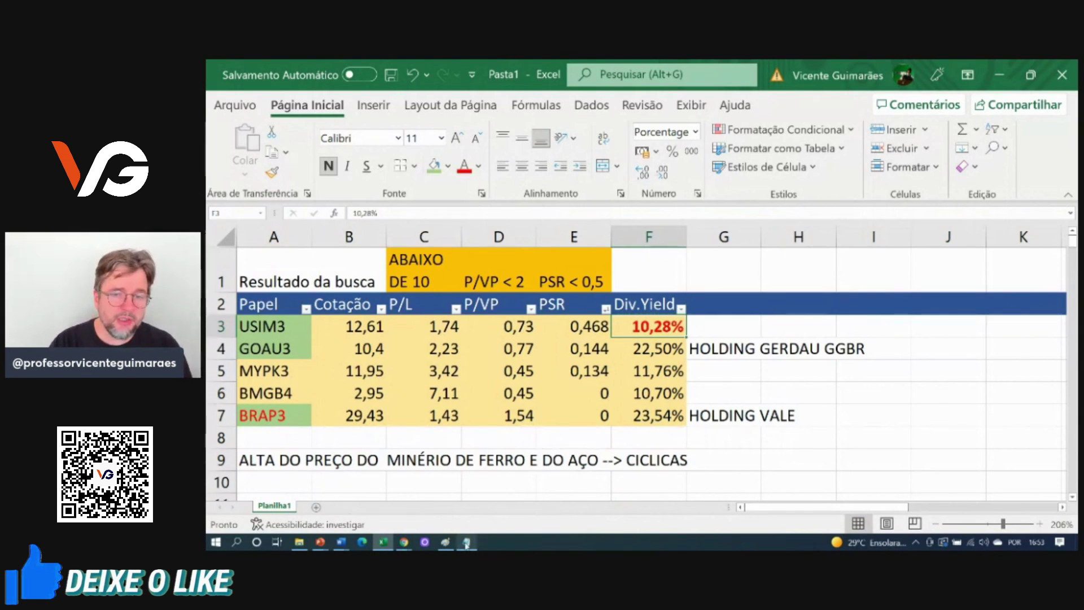
Step: Switch to the Bloco de Notas window with the dividend yield notes
{"action": "key", "text": "alt+Tab"}
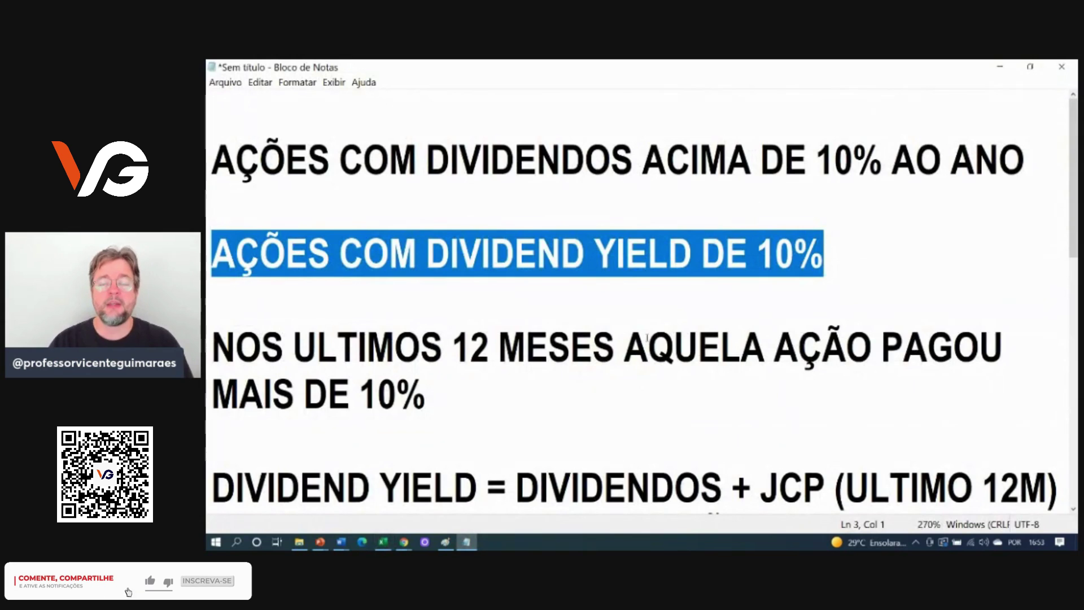